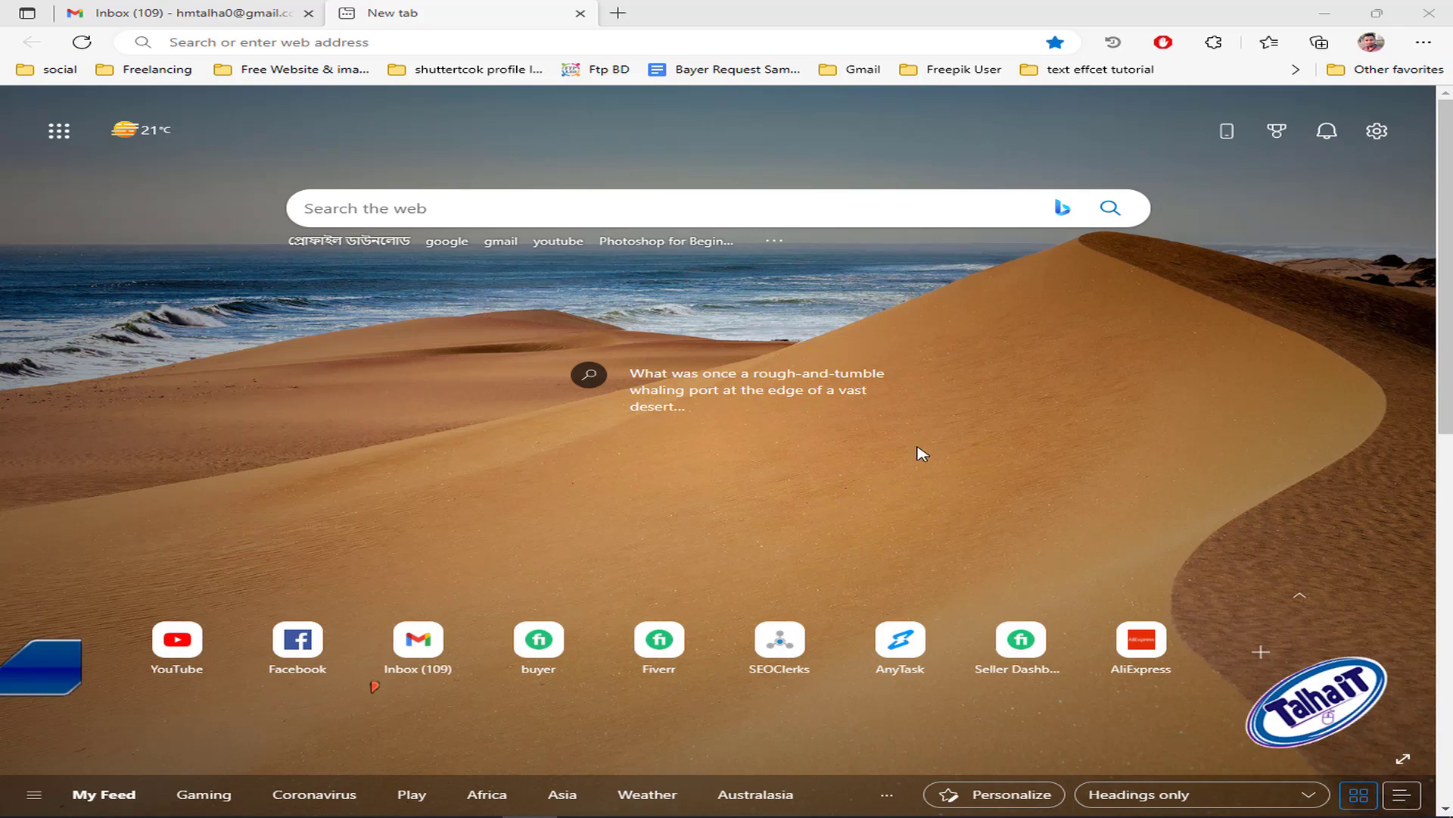
# - Hide Microsoft Edge so the Windows desktop is showing
pyautogui.press('super+d')
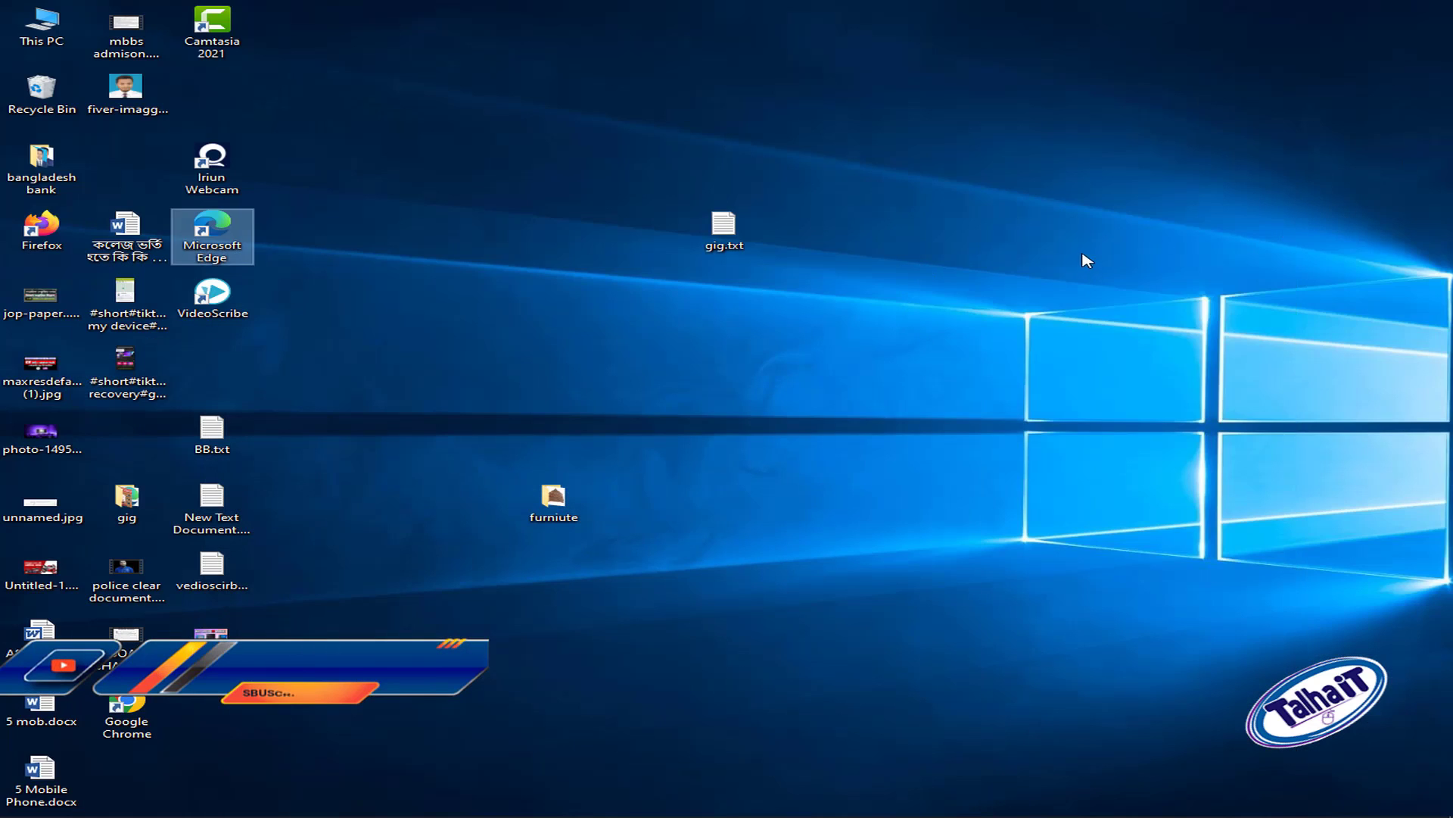
# - Refresh the desktop and open the bangladesh bank folder maximized
pyautogui.rightClick(1081, 256)
pyautogui.click(1148, 302)
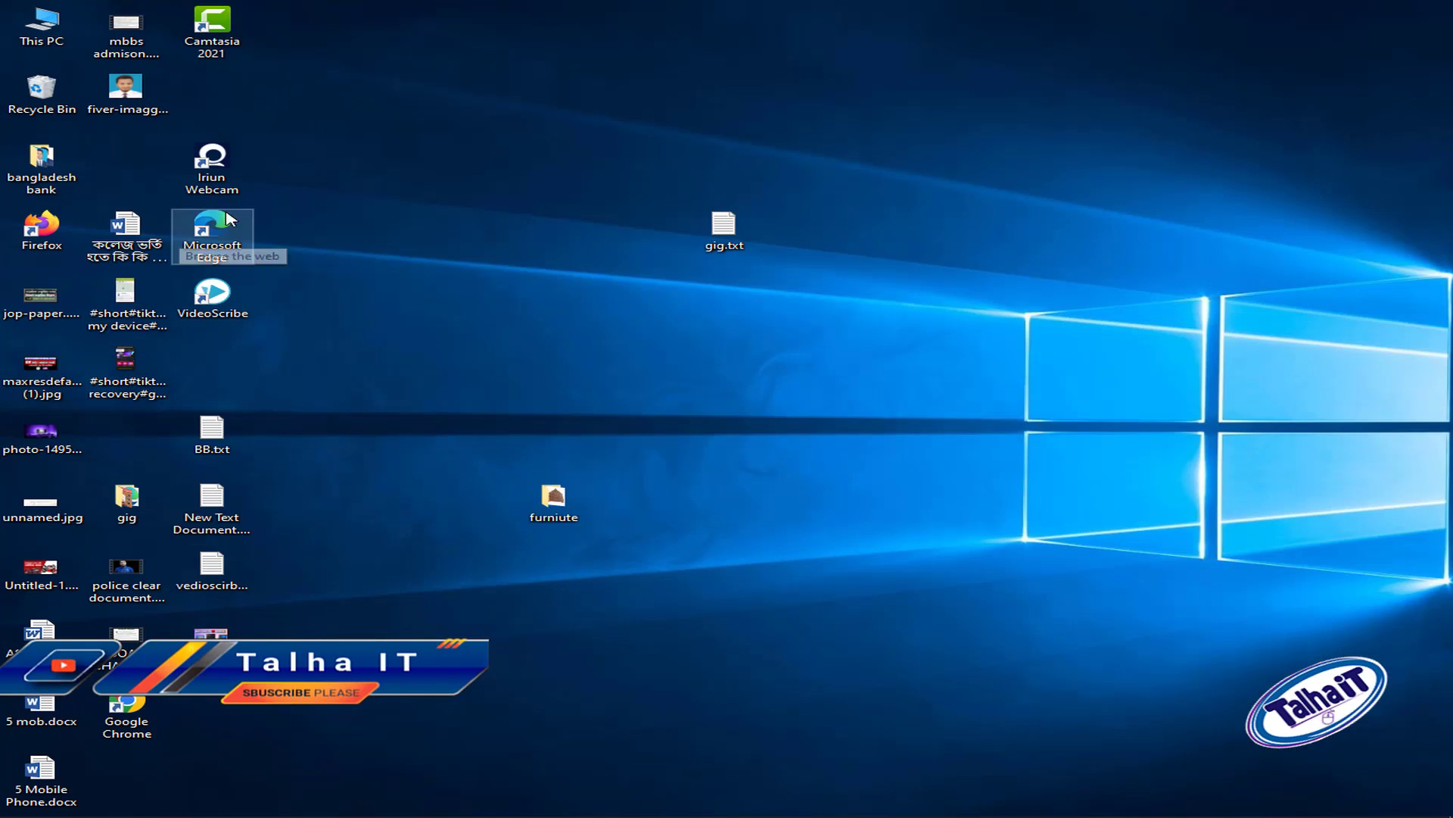
pyautogui.doubleClick(53, 173)
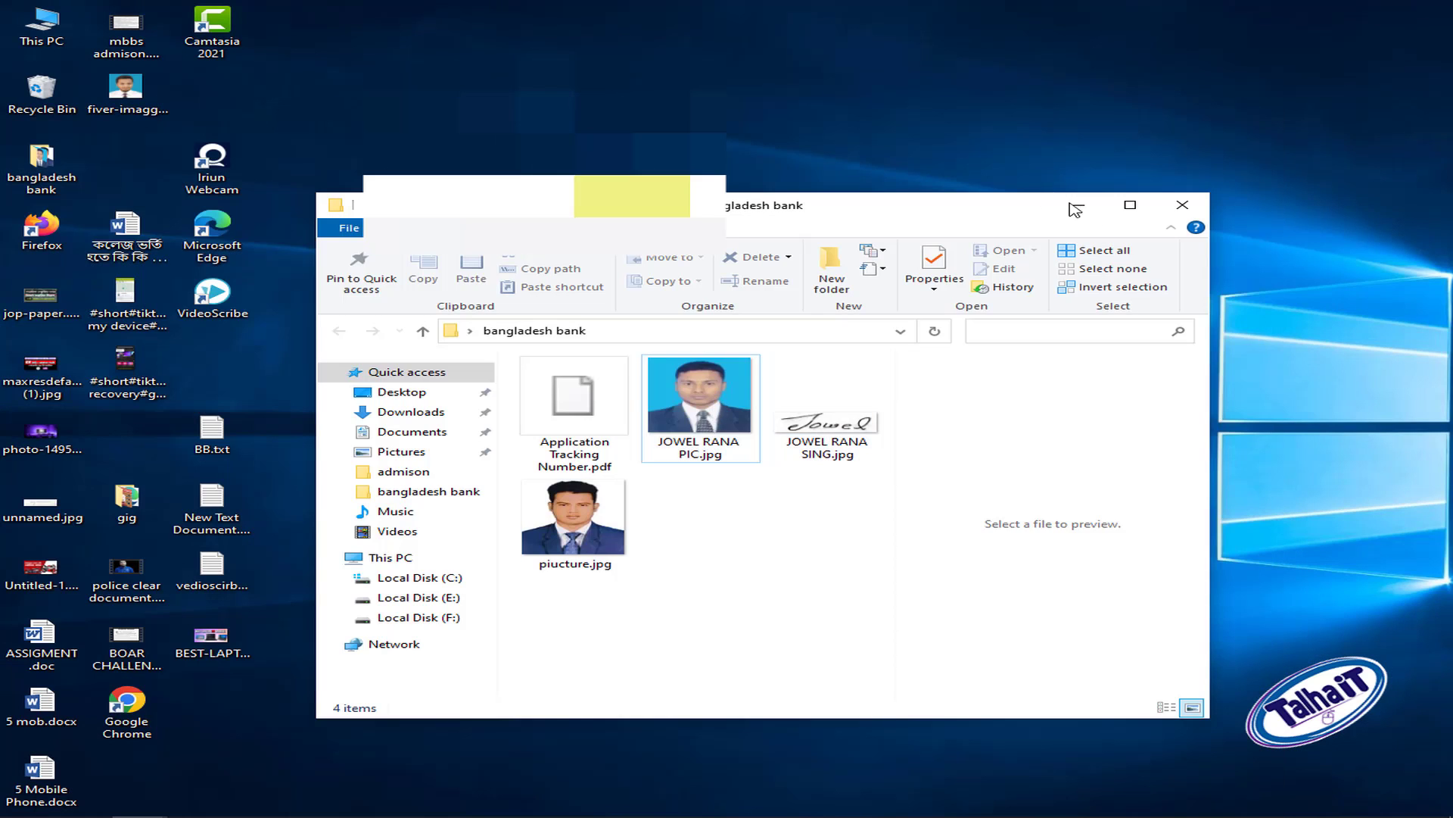
pyautogui.click(1130, 204)
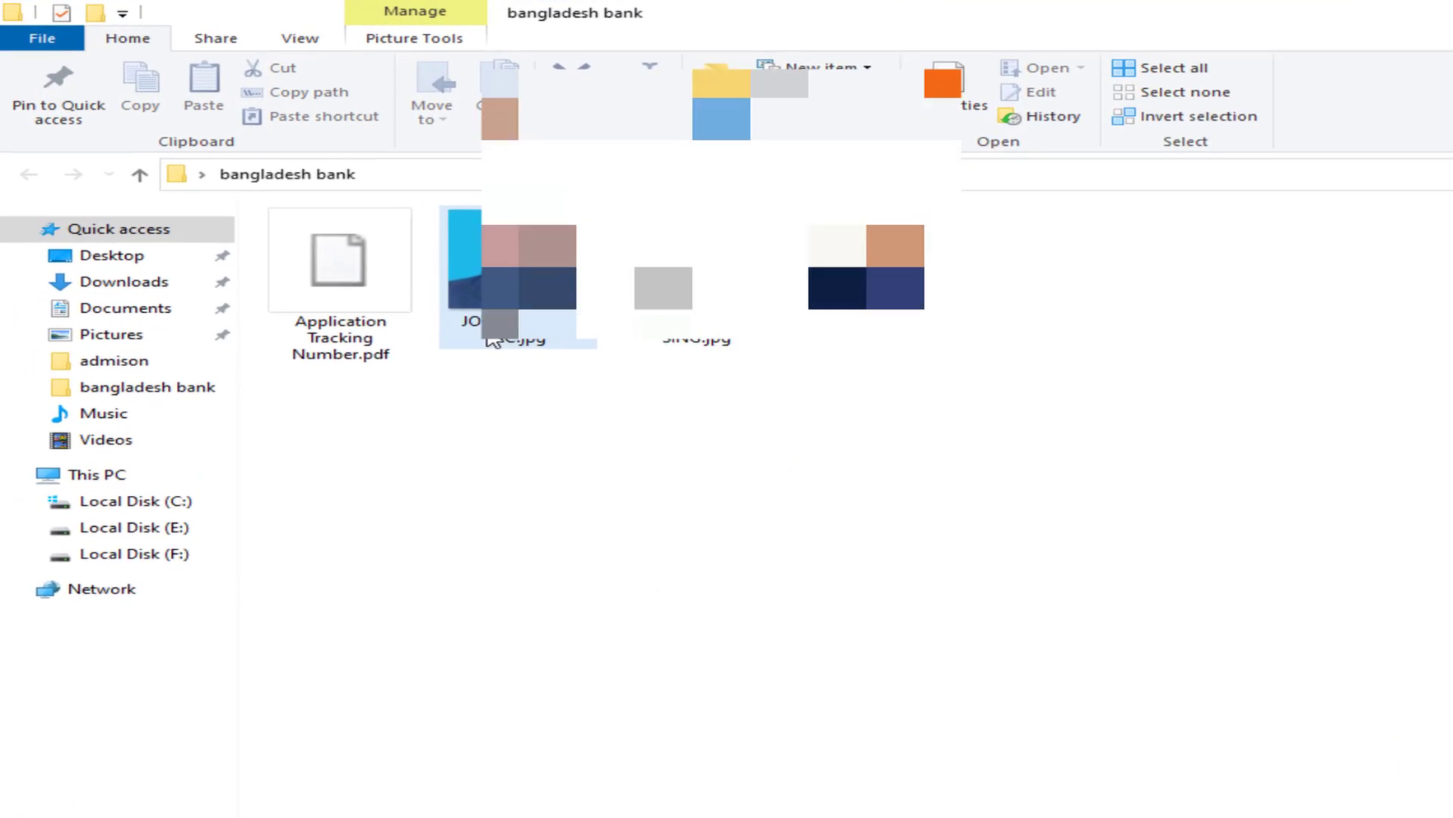
# - Check the photo's Details properties to confirm it is 300 x 300 pixels
pyautogui.rightClick(377, 257)
pyautogui.press('r')
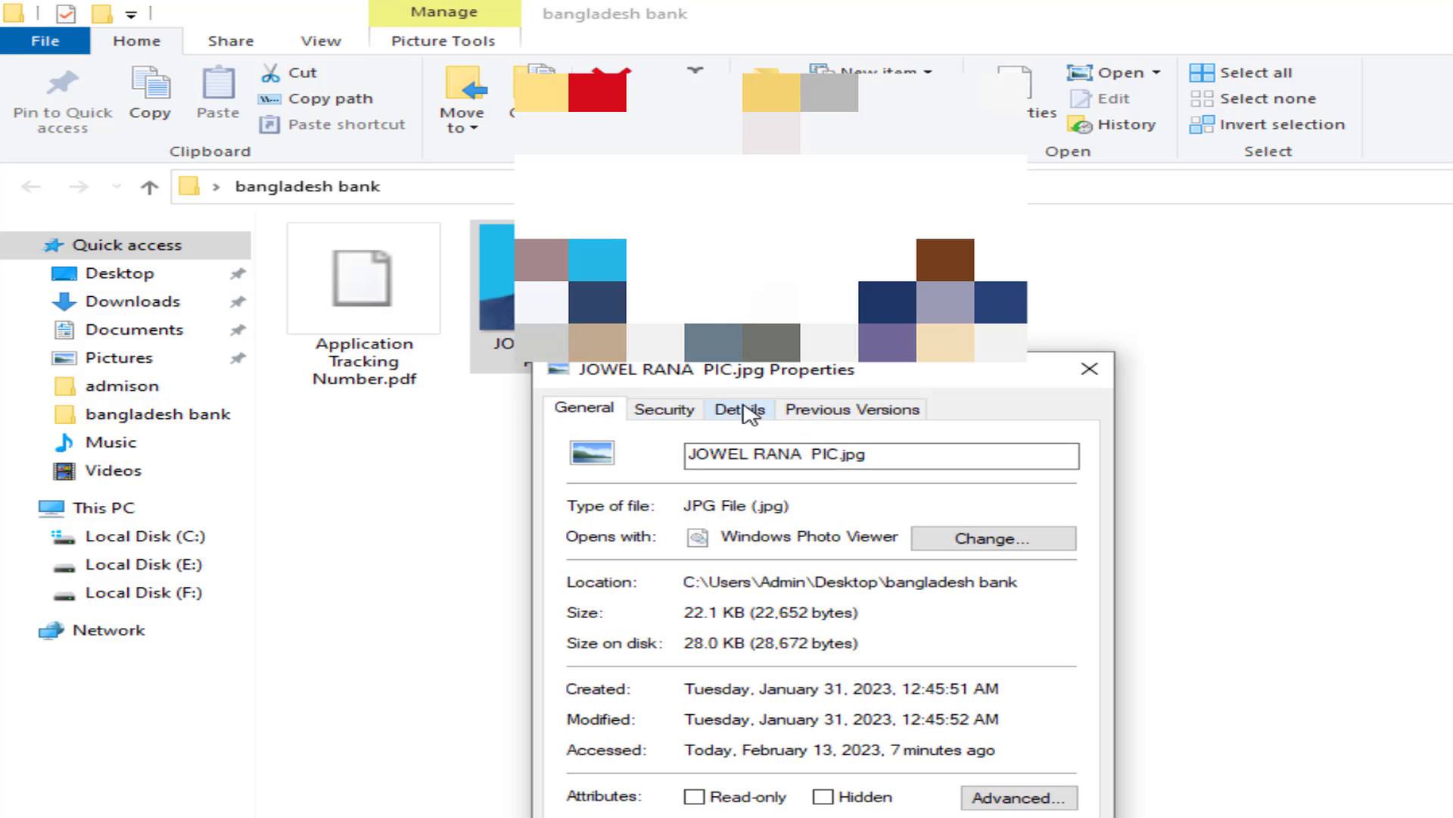
pyautogui.click(750, 413)
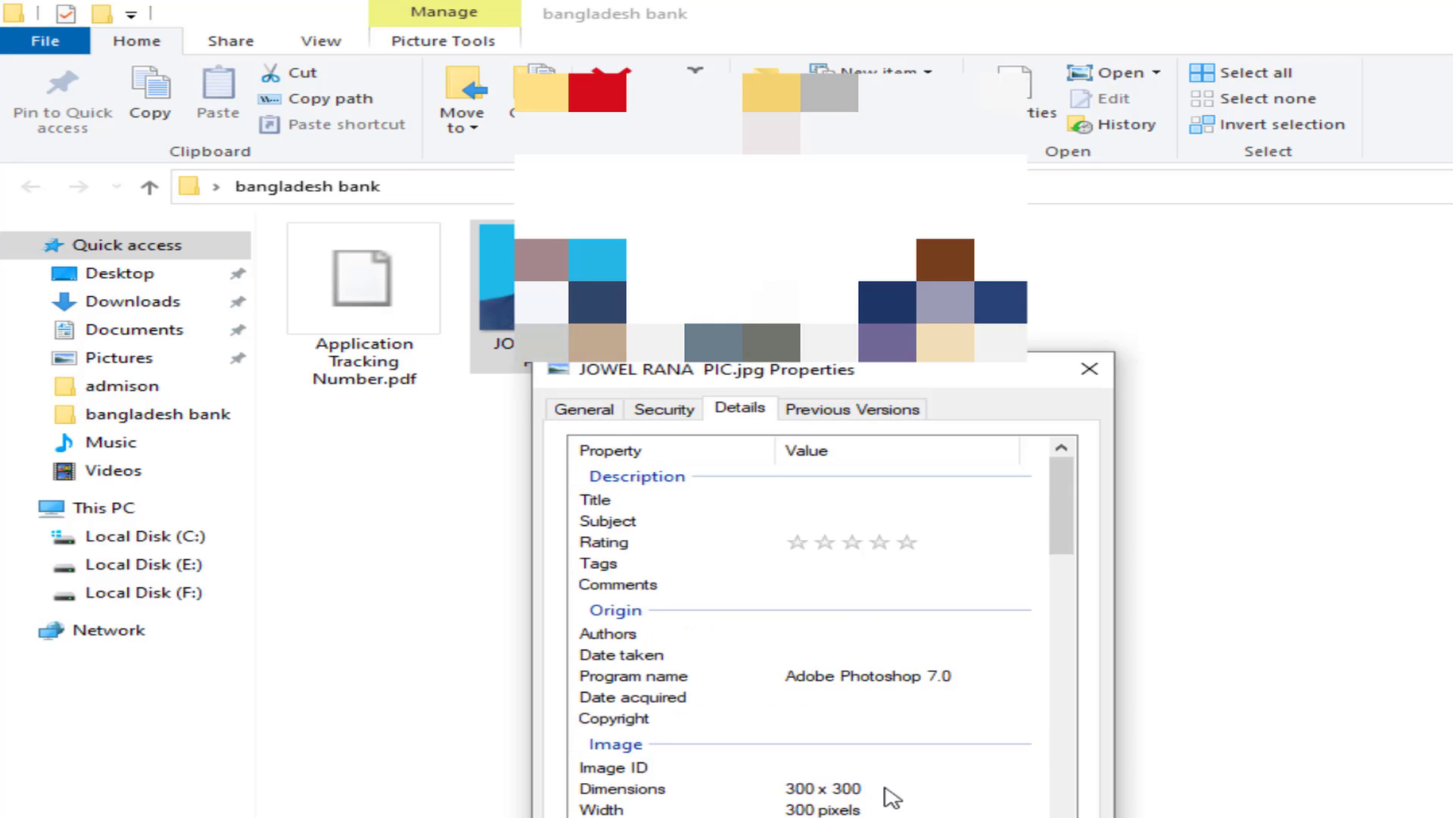
pyautogui.click(779, 808)
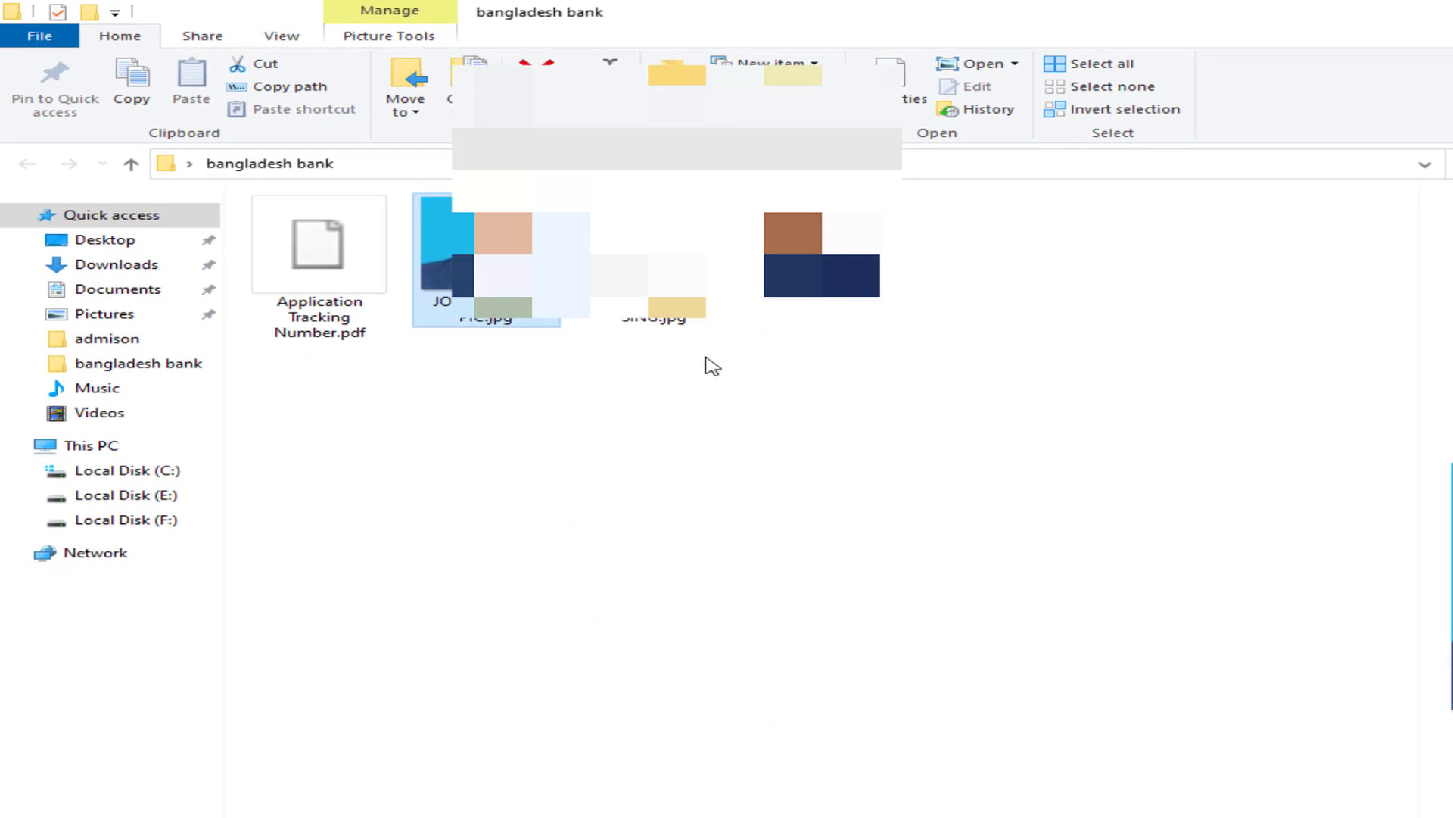
# - Confirm the signature image is 300 x 80 pixels, then go back to Edge
pyautogui.rightClick(638, 334)
pyautogui.press('r')
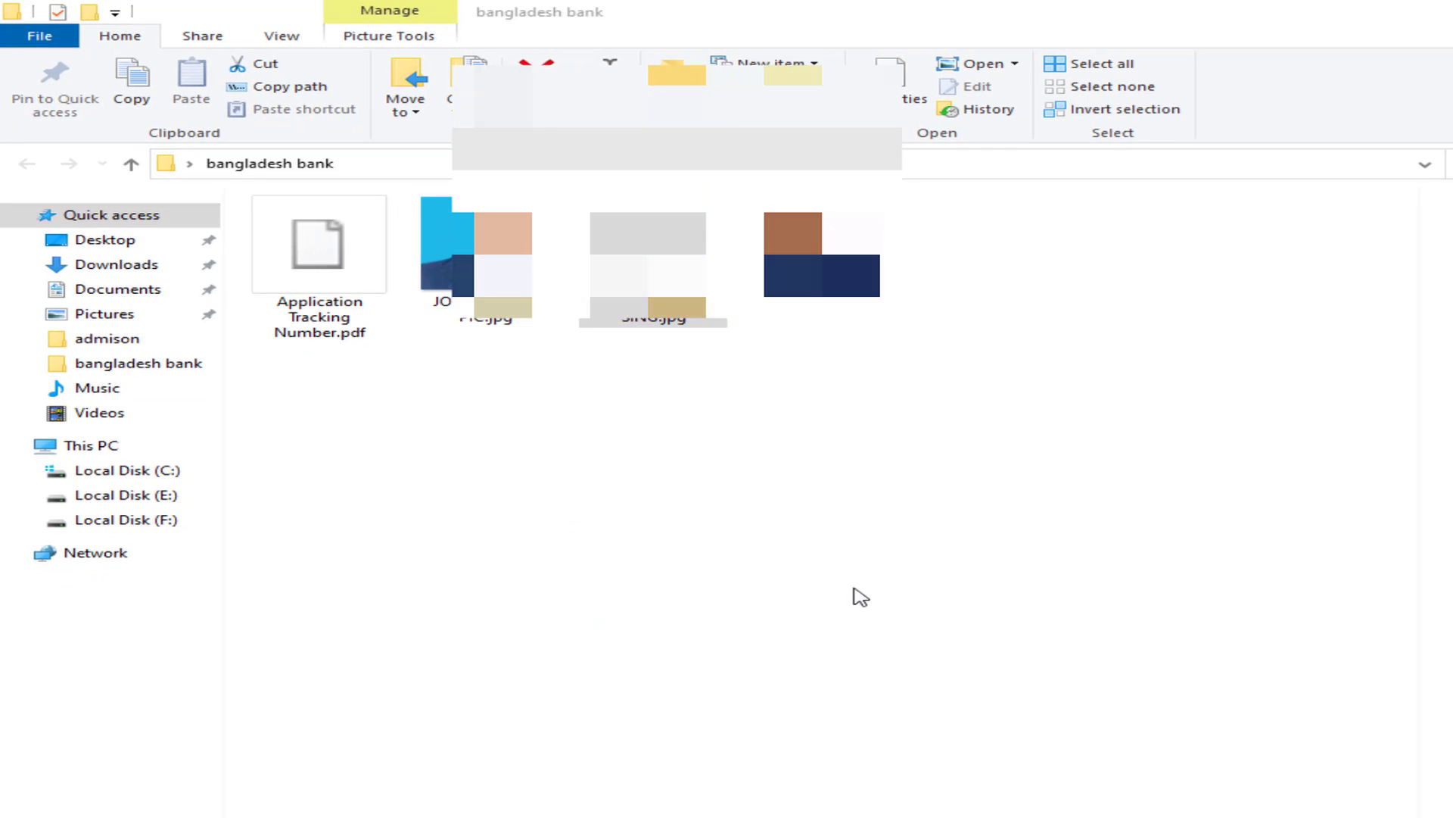
pyautogui.click(825, 375)
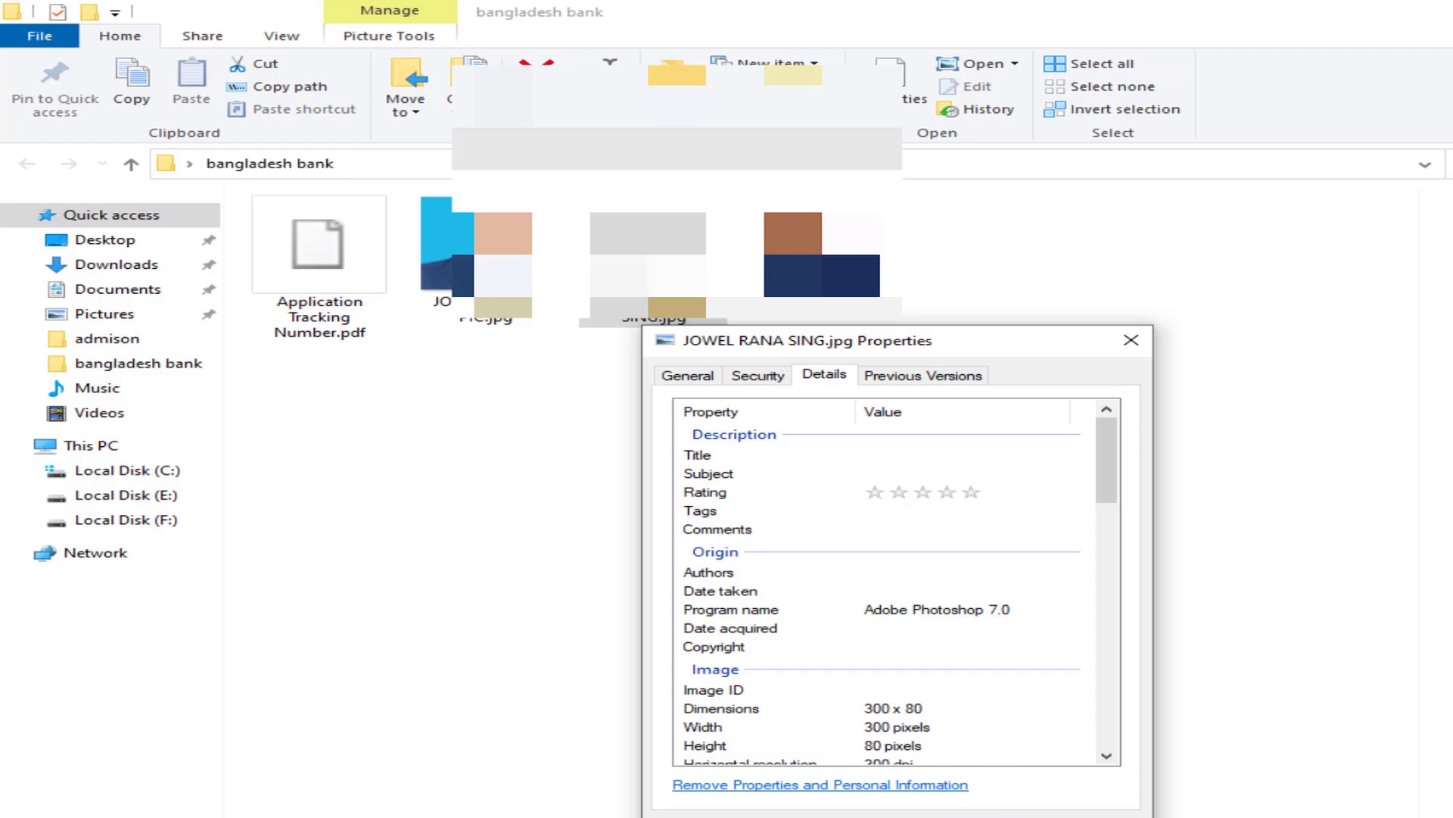
pyautogui.press('Escape')
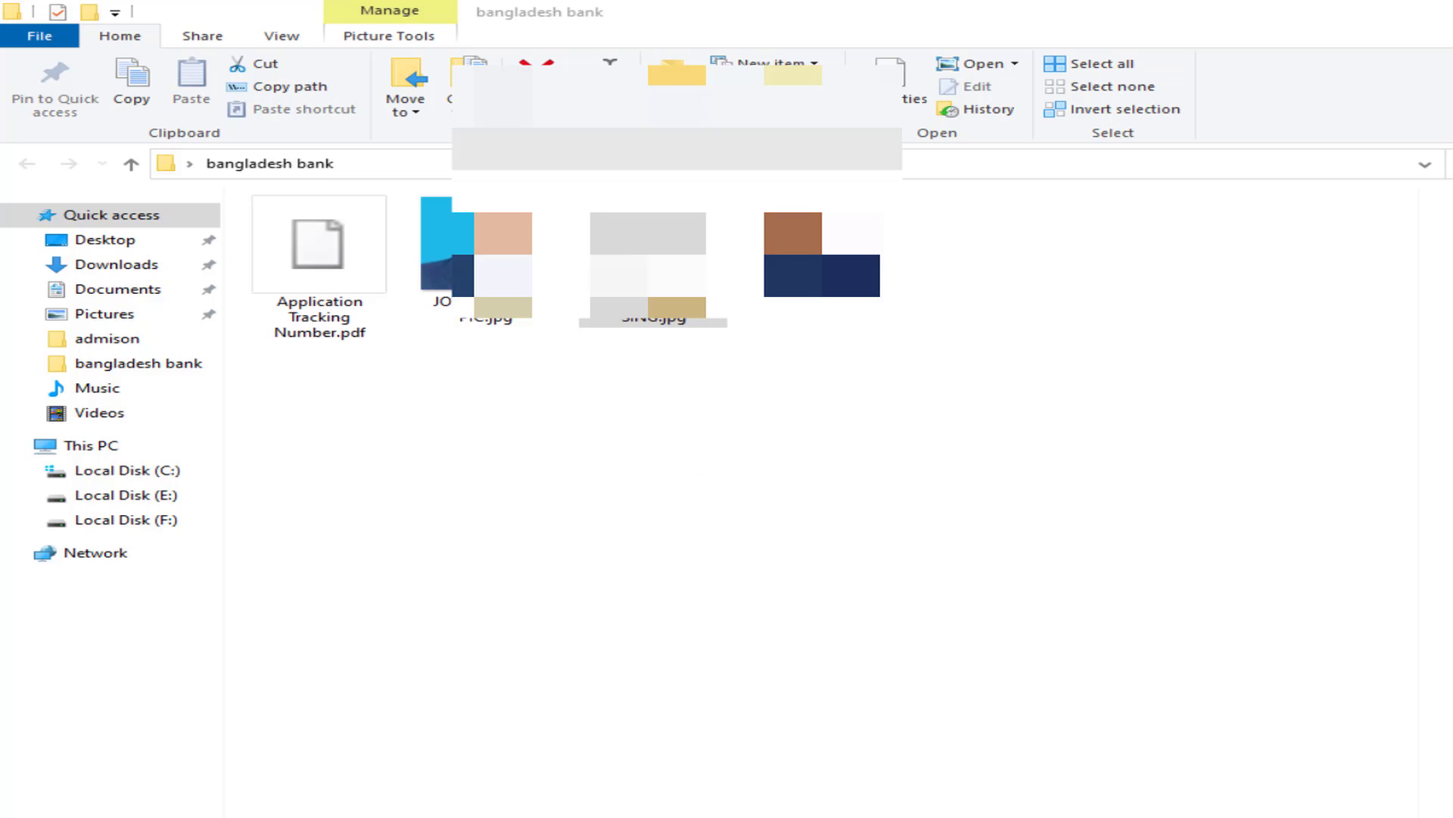
pyautogui.click(746, 806)
# - Search for 'dgme teletalk com bd' and open the DGME admission site result
pyautogui.click(343, 53)
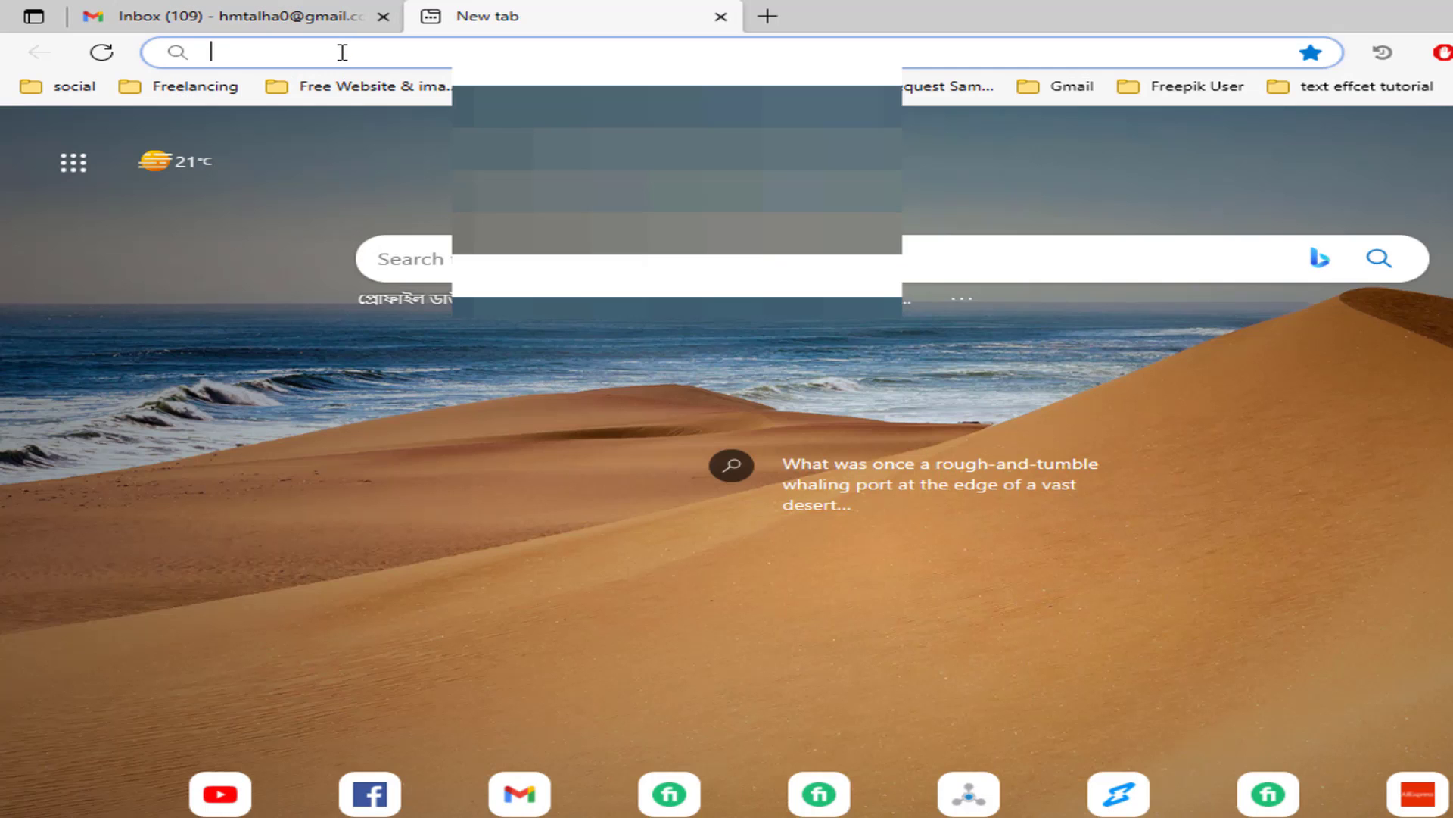
pyautogui.write('dgme tel')
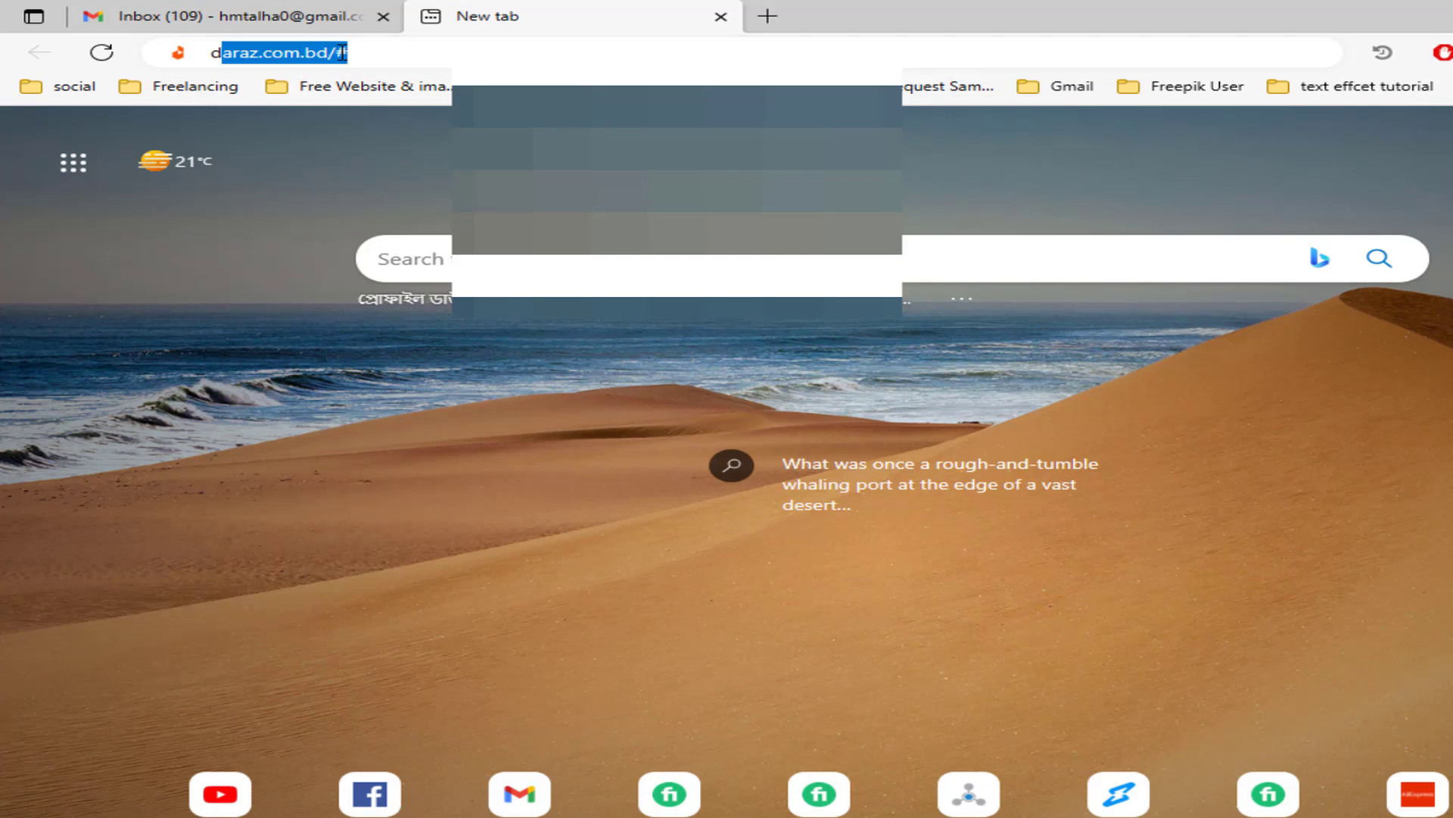
pyautogui.write('etalk')
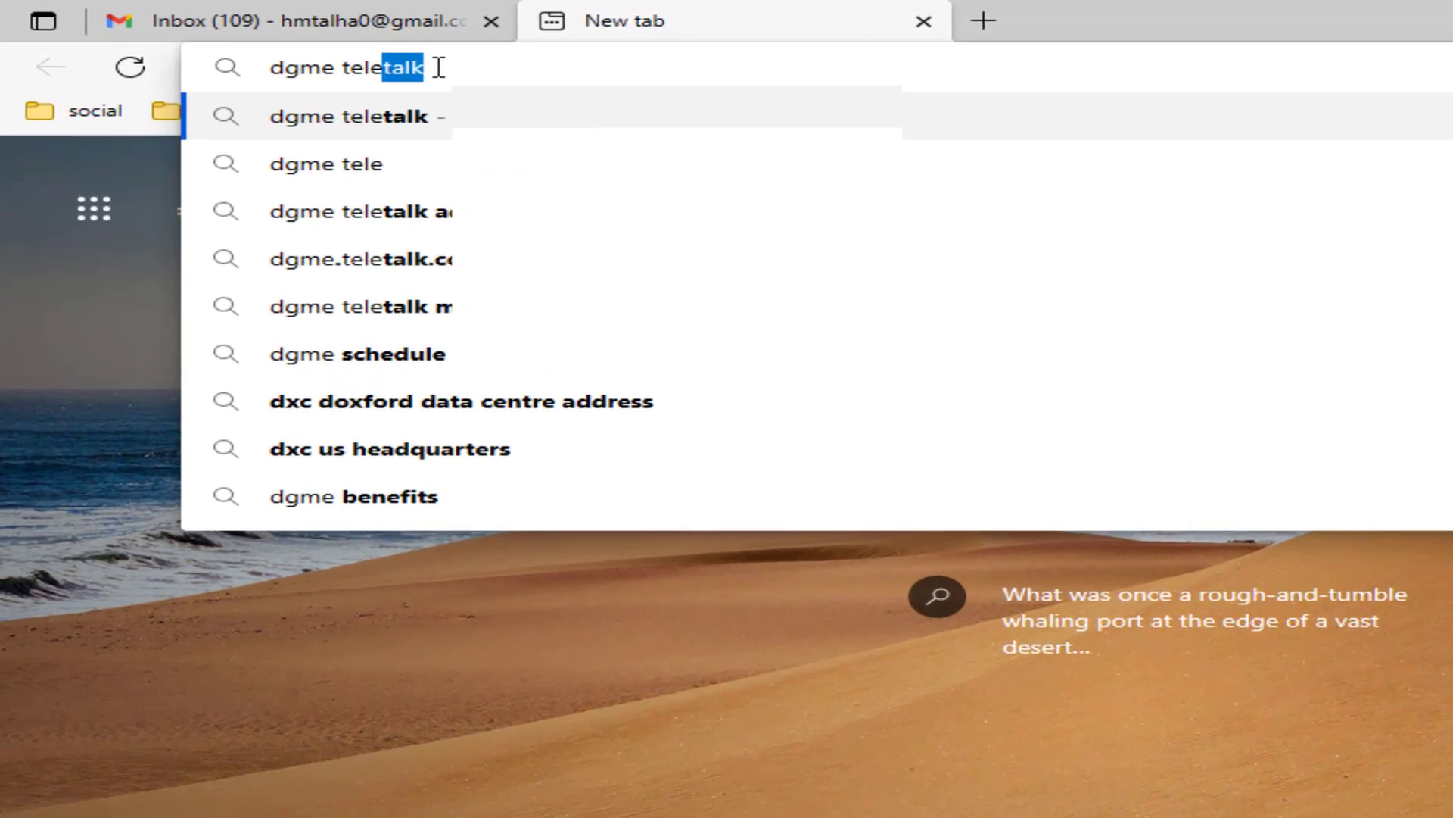
pyautogui.write(' com bd')
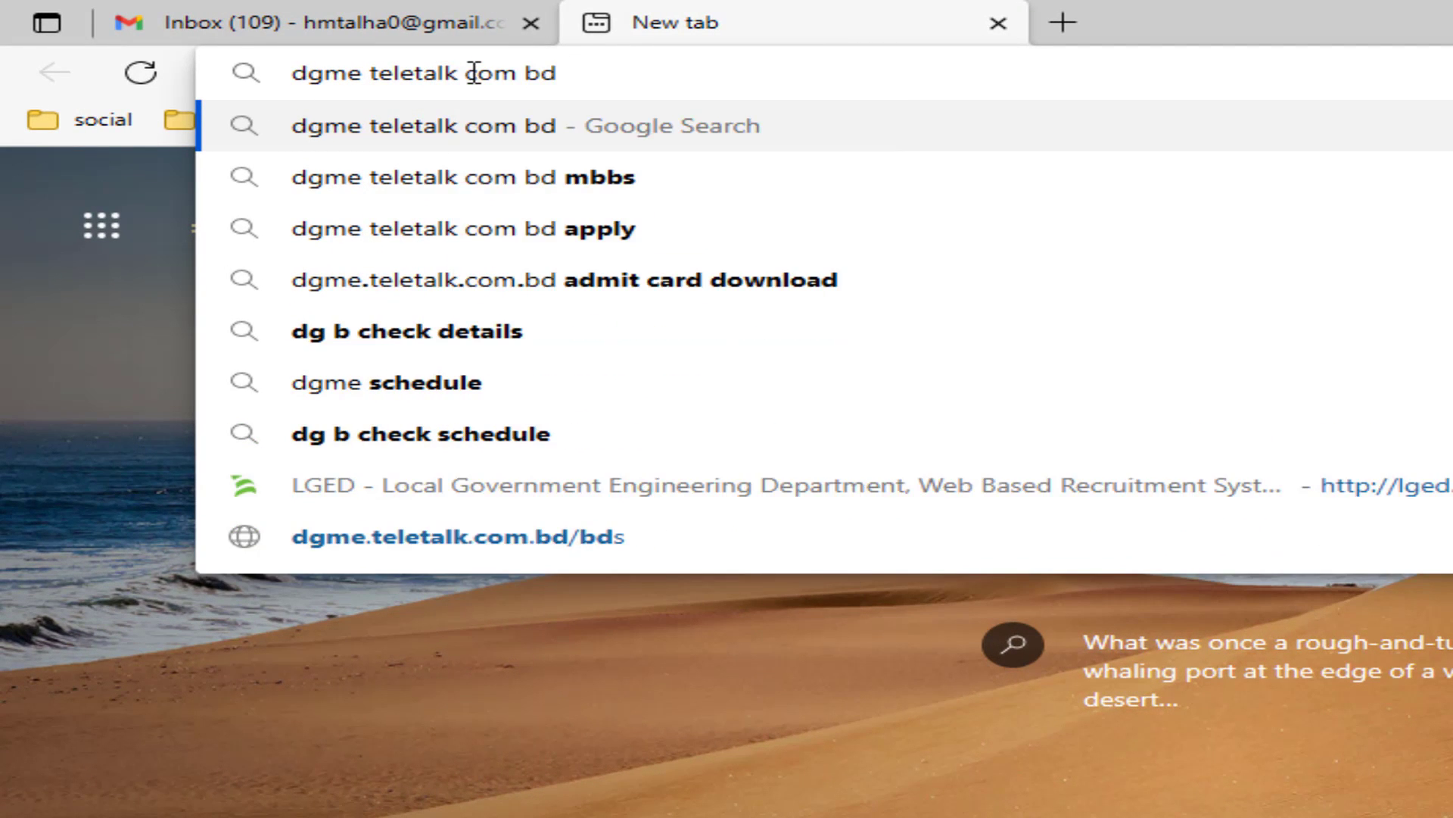
pyautogui.press('Return')
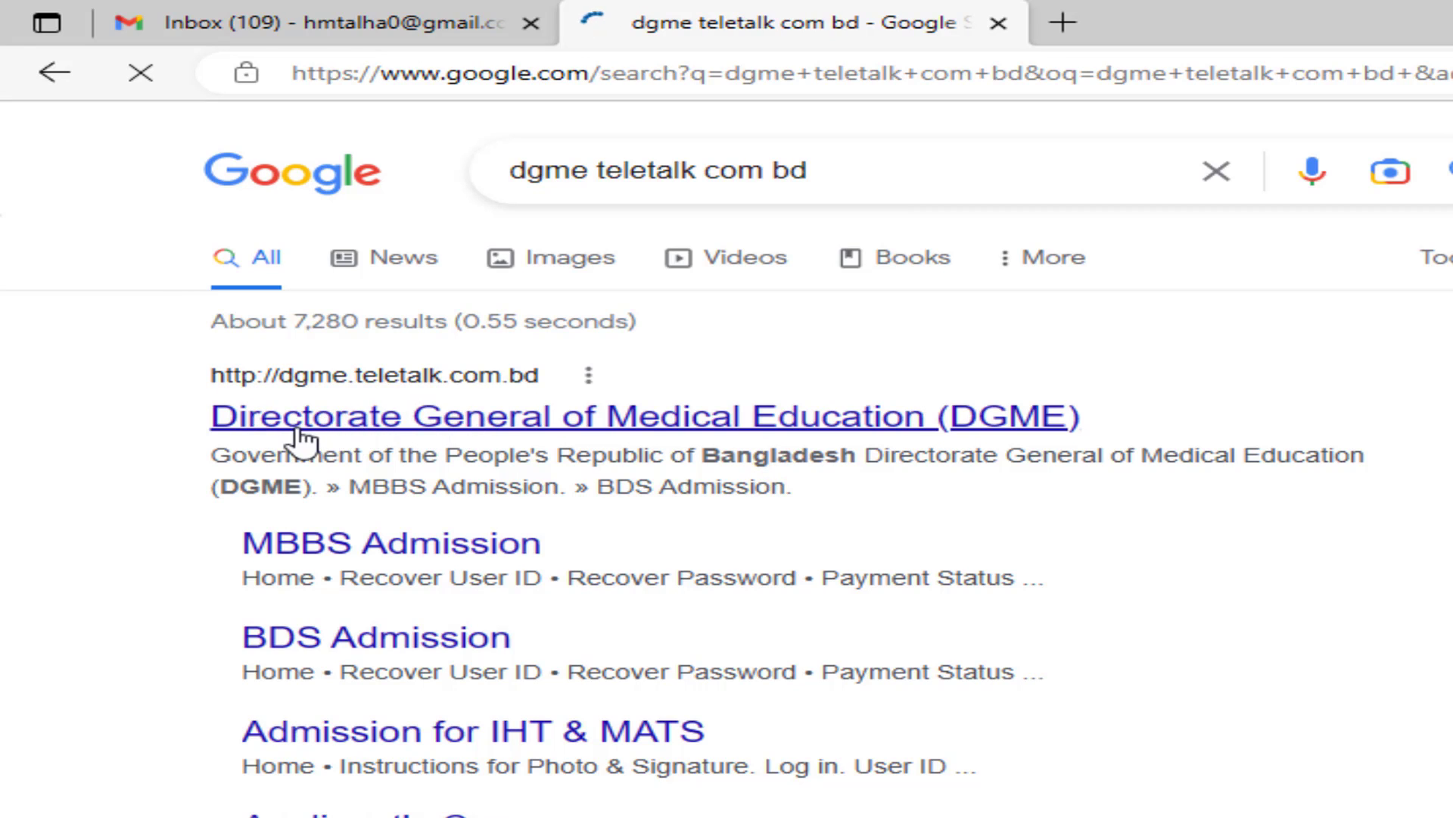
pyautogui.click(780, 430)
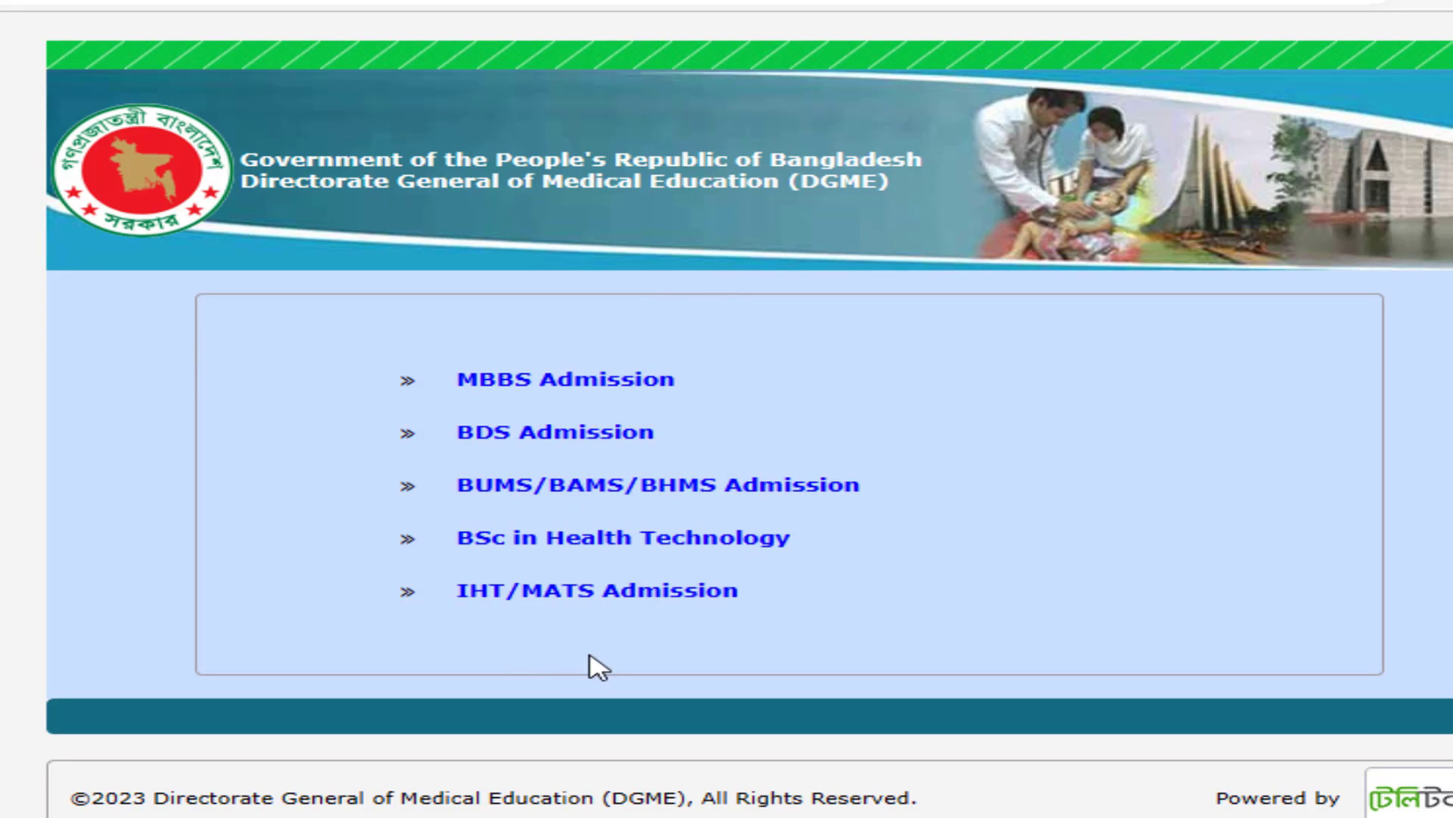
# - Go to MBBS Admission and continue with the National Curriculum (SSC & HSC) form
pyautogui.click(542, 388)
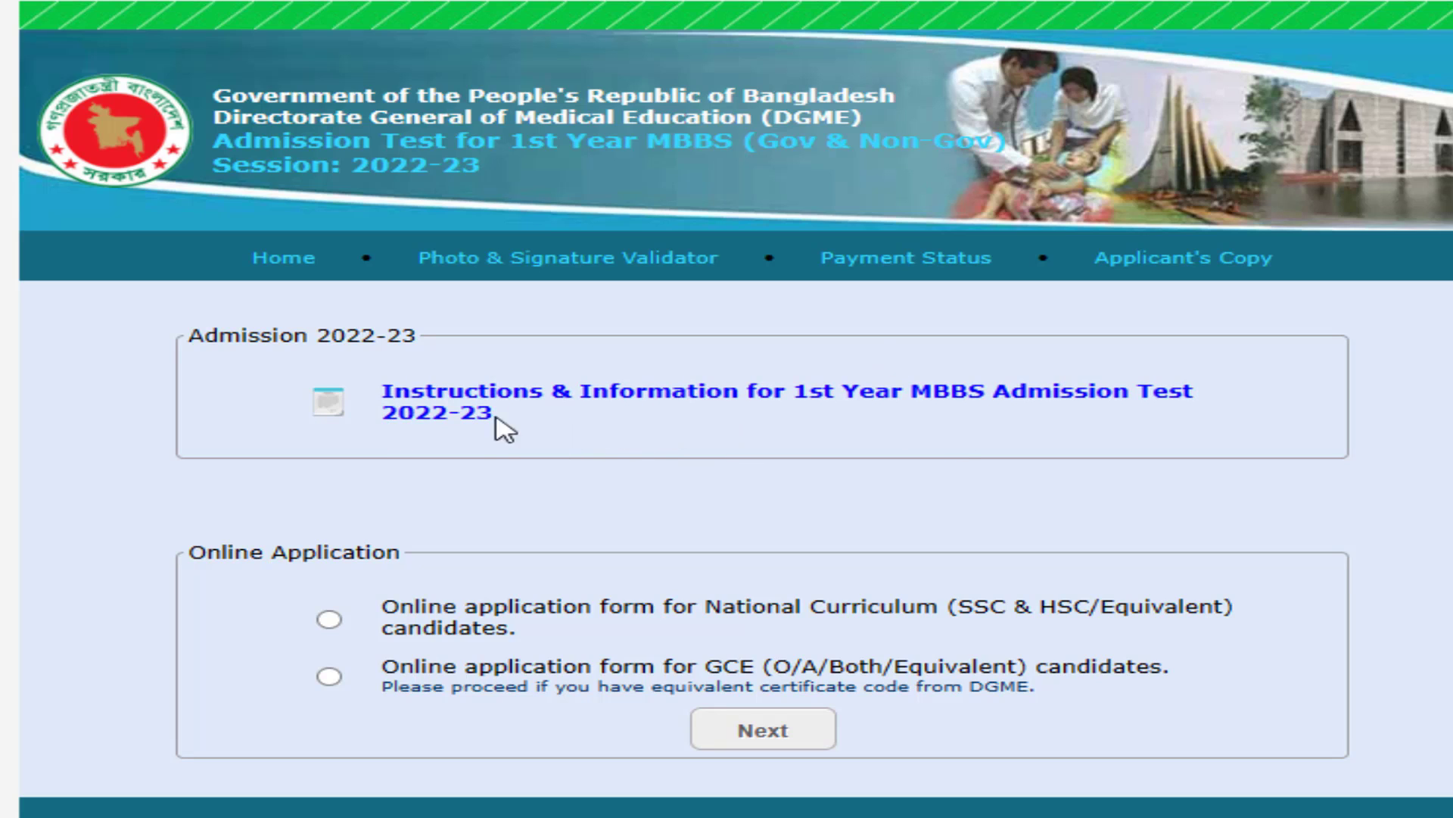
pyautogui.click(431, 393)
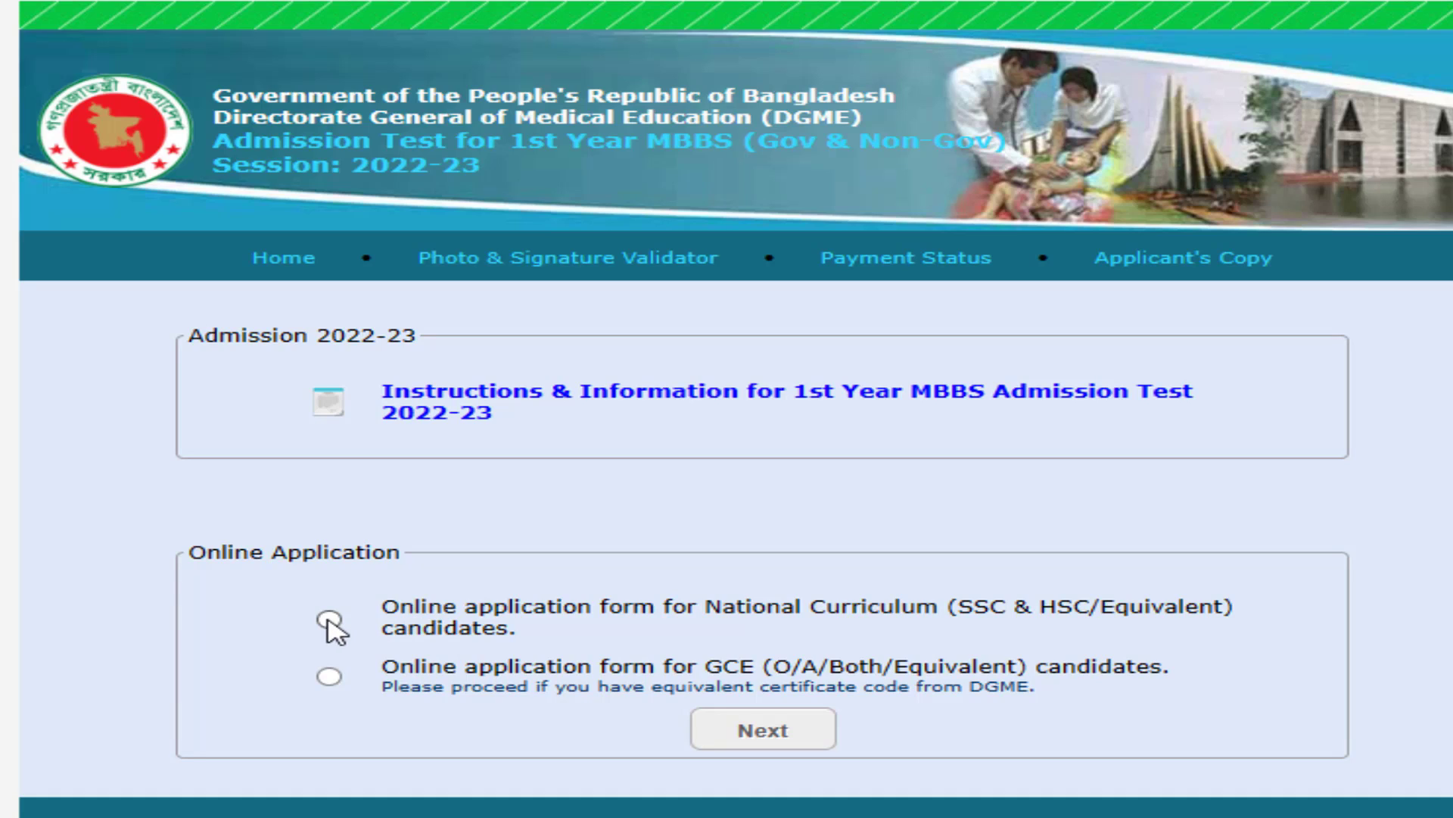
pyautogui.click(328, 618)
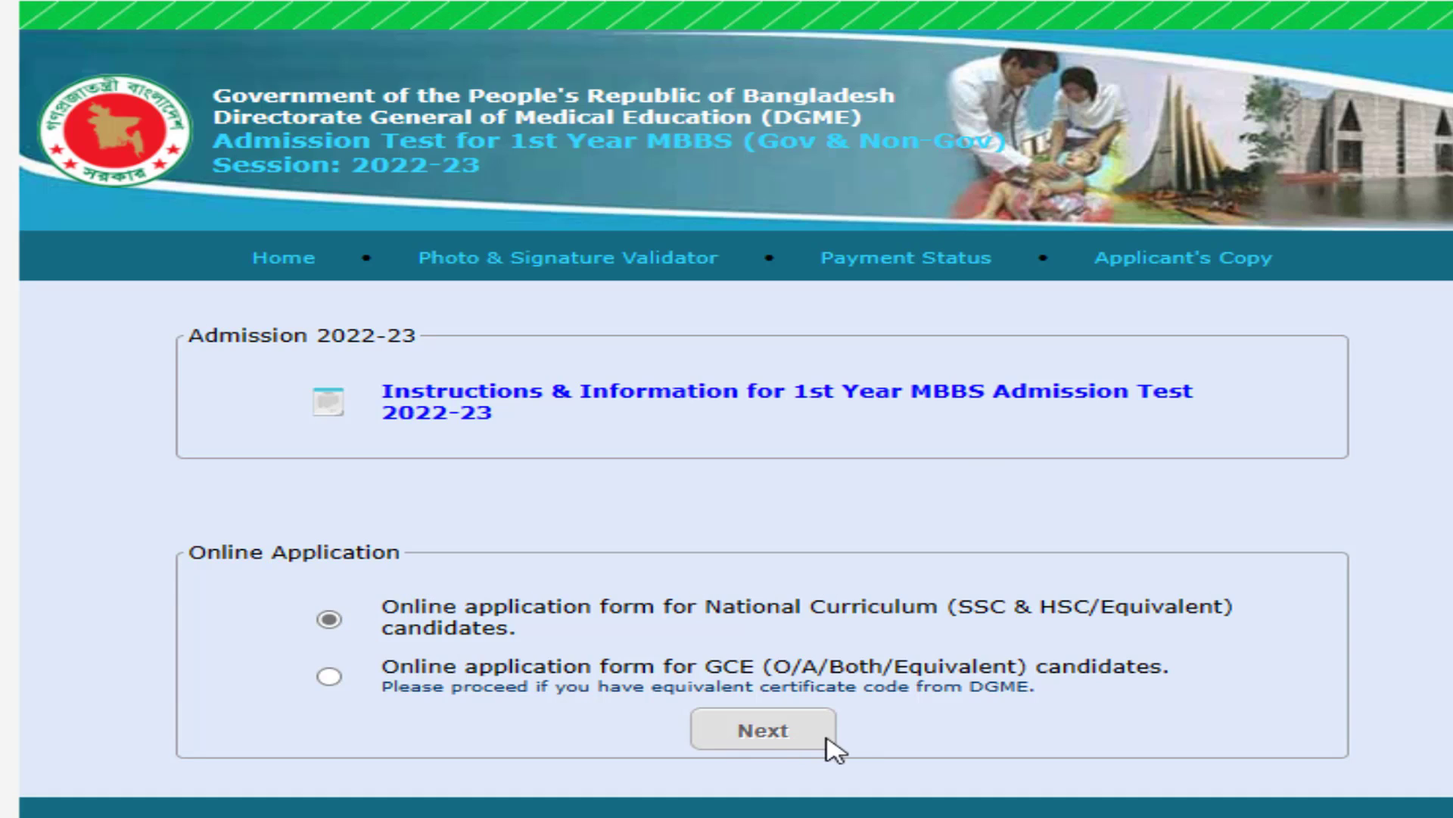
pyautogui.click(763, 741)
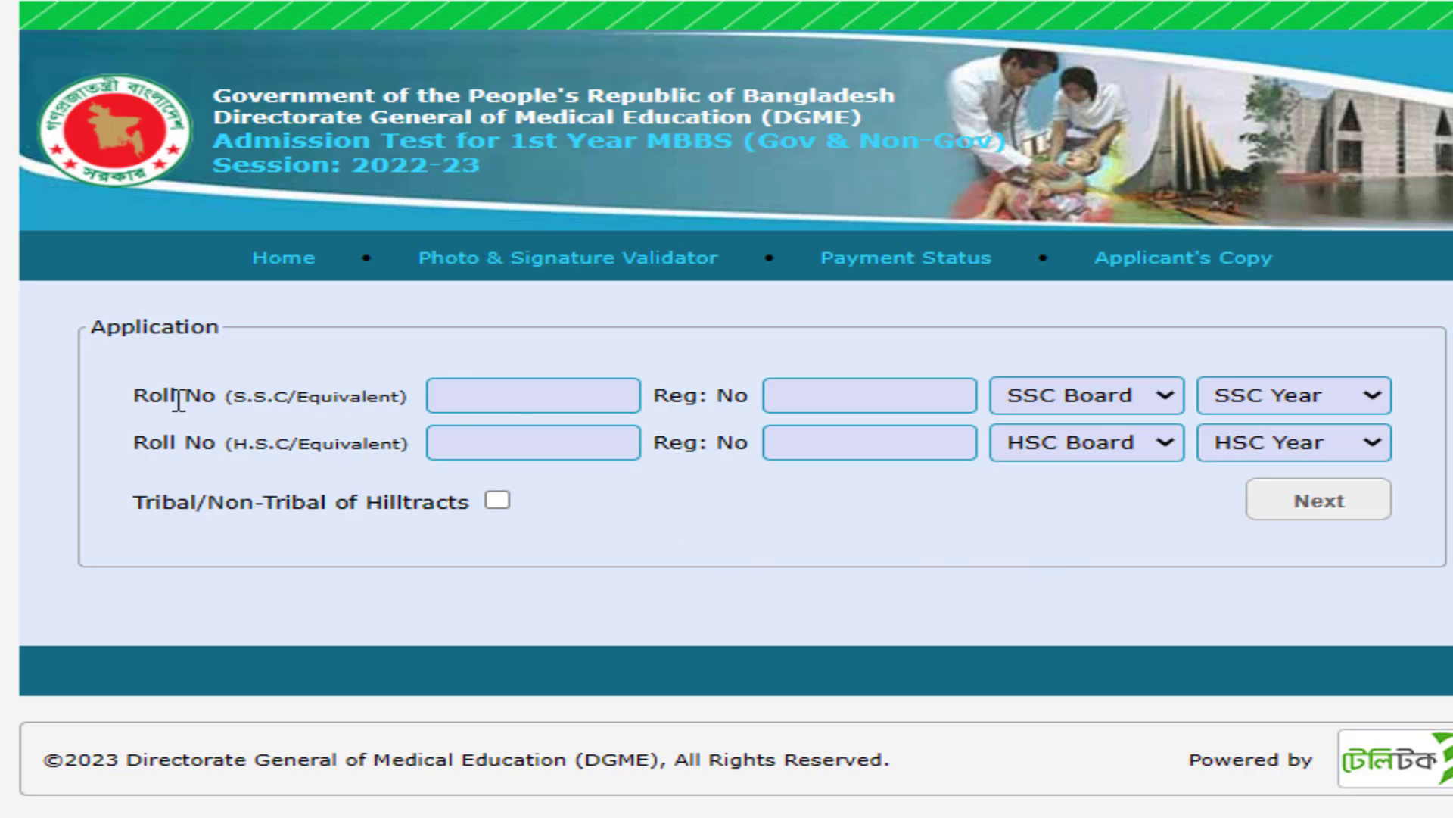
pyautogui.click(498, 399)
# - Enter the SSC roll and registration numbers, with board Dhaka and passing year 2020
pyautogui.click(792, 391)
pyautogui.click(568, 392)
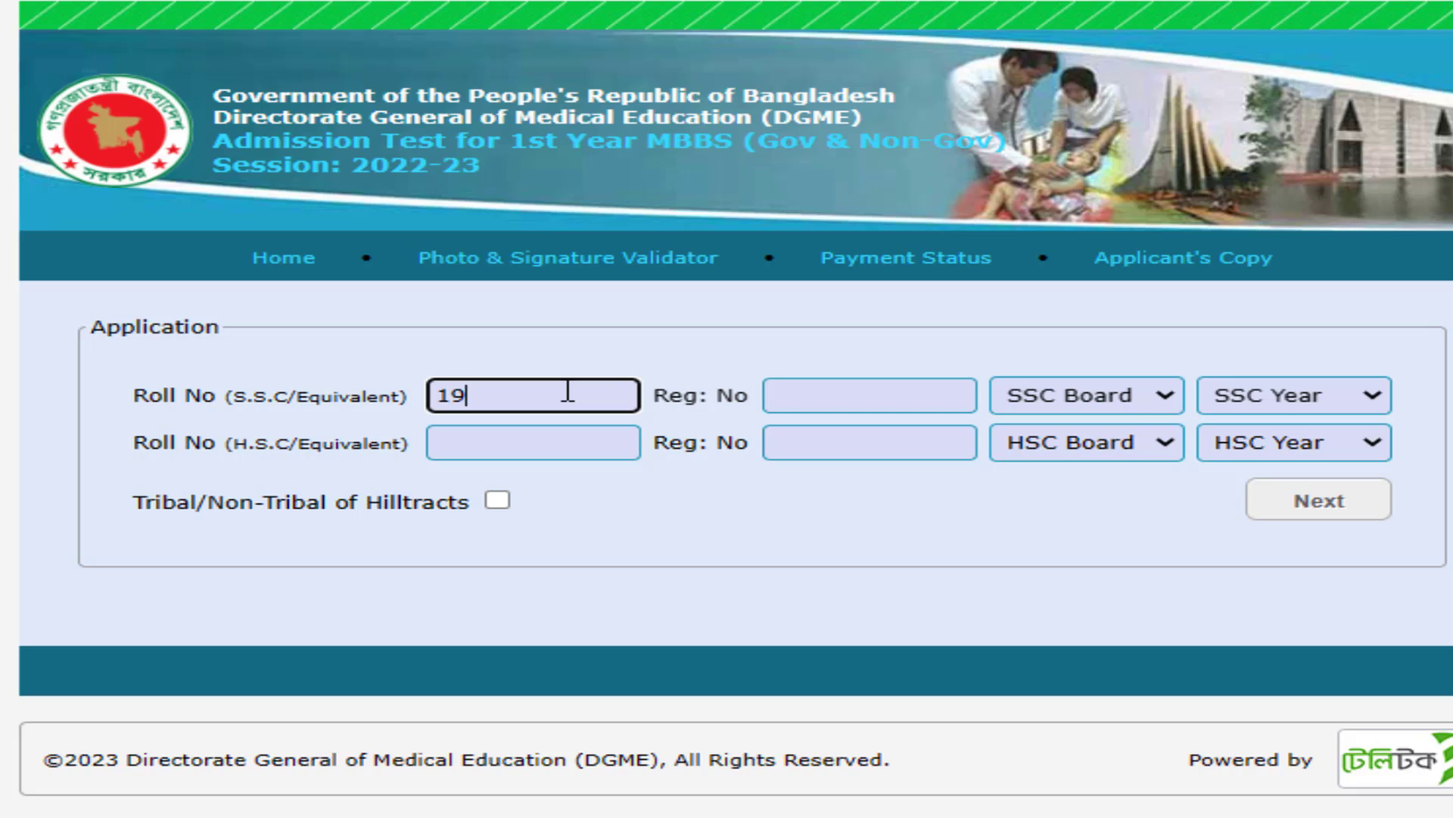
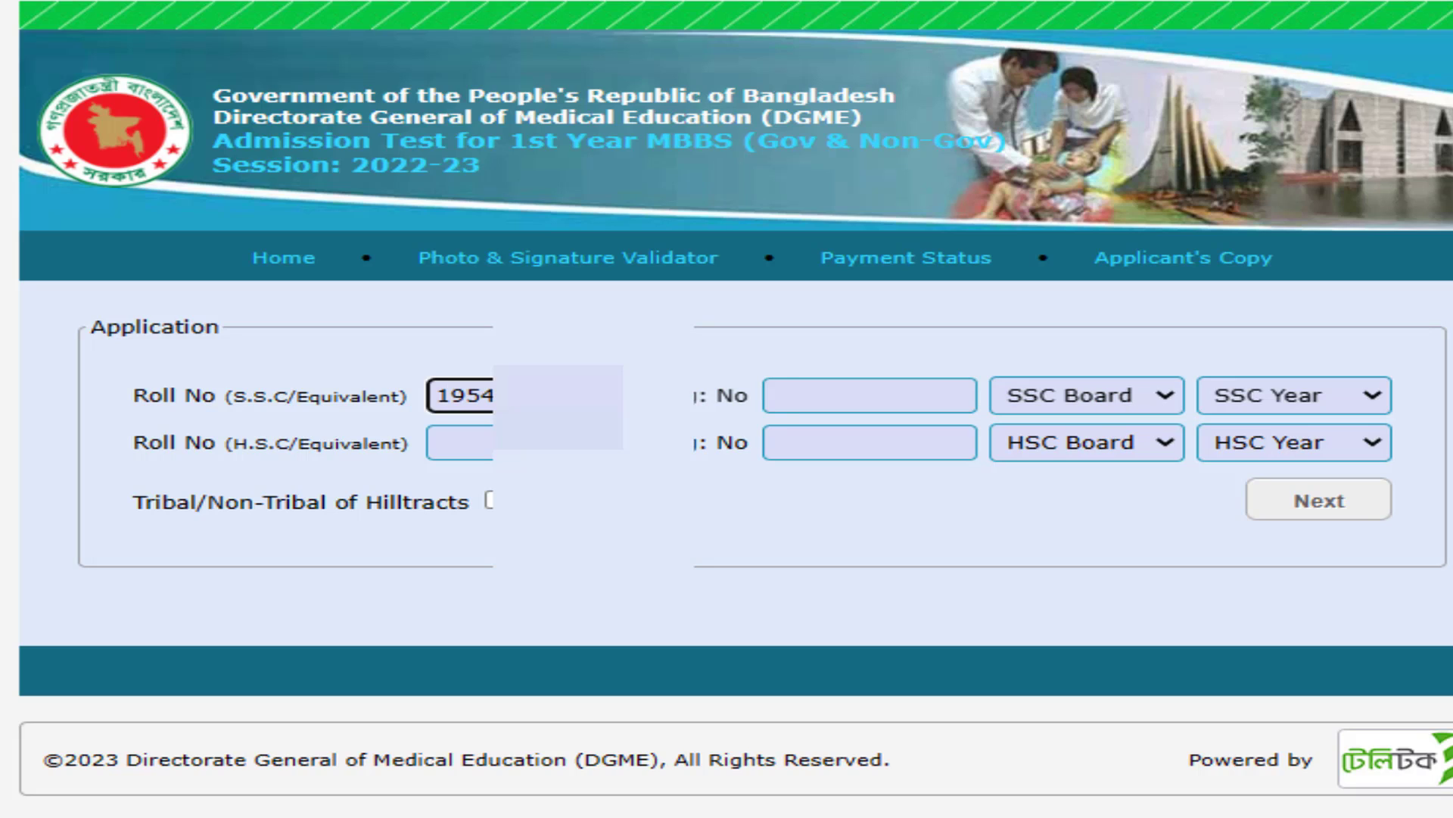
pyautogui.click(869, 395)
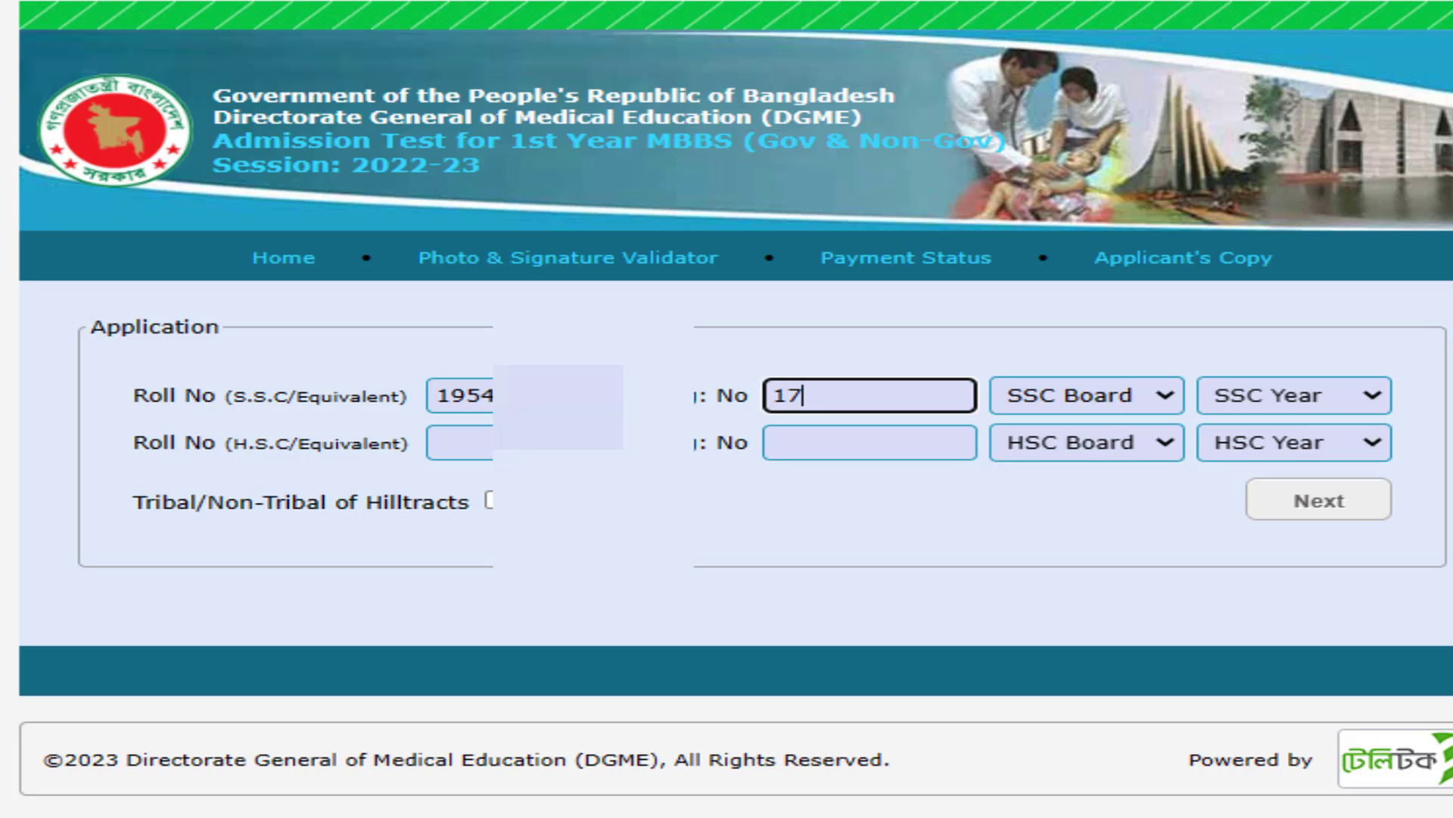
pyautogui.press('Tab')
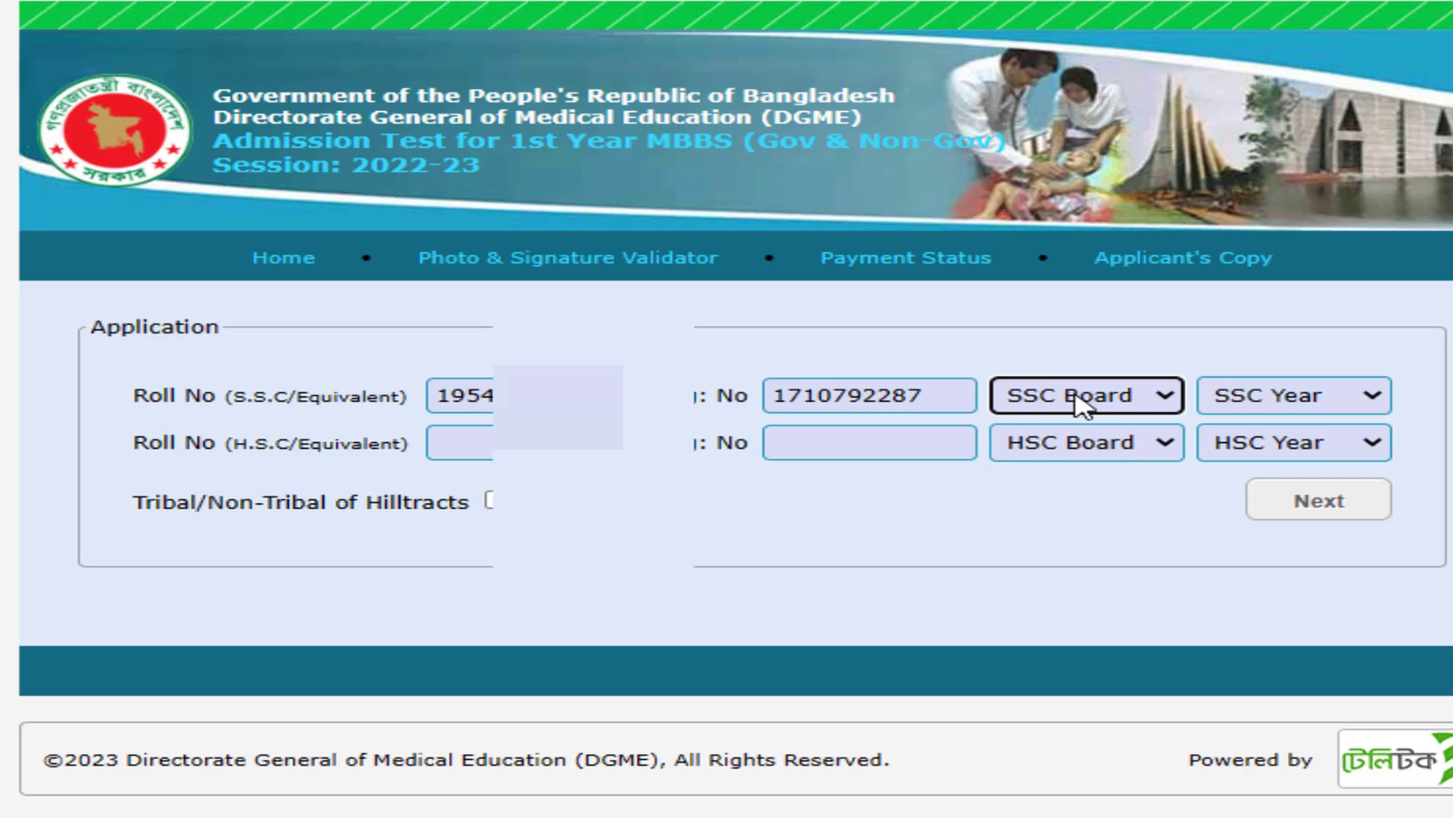
pyautogui.click(1079, 397)
pyautogui.press('d')
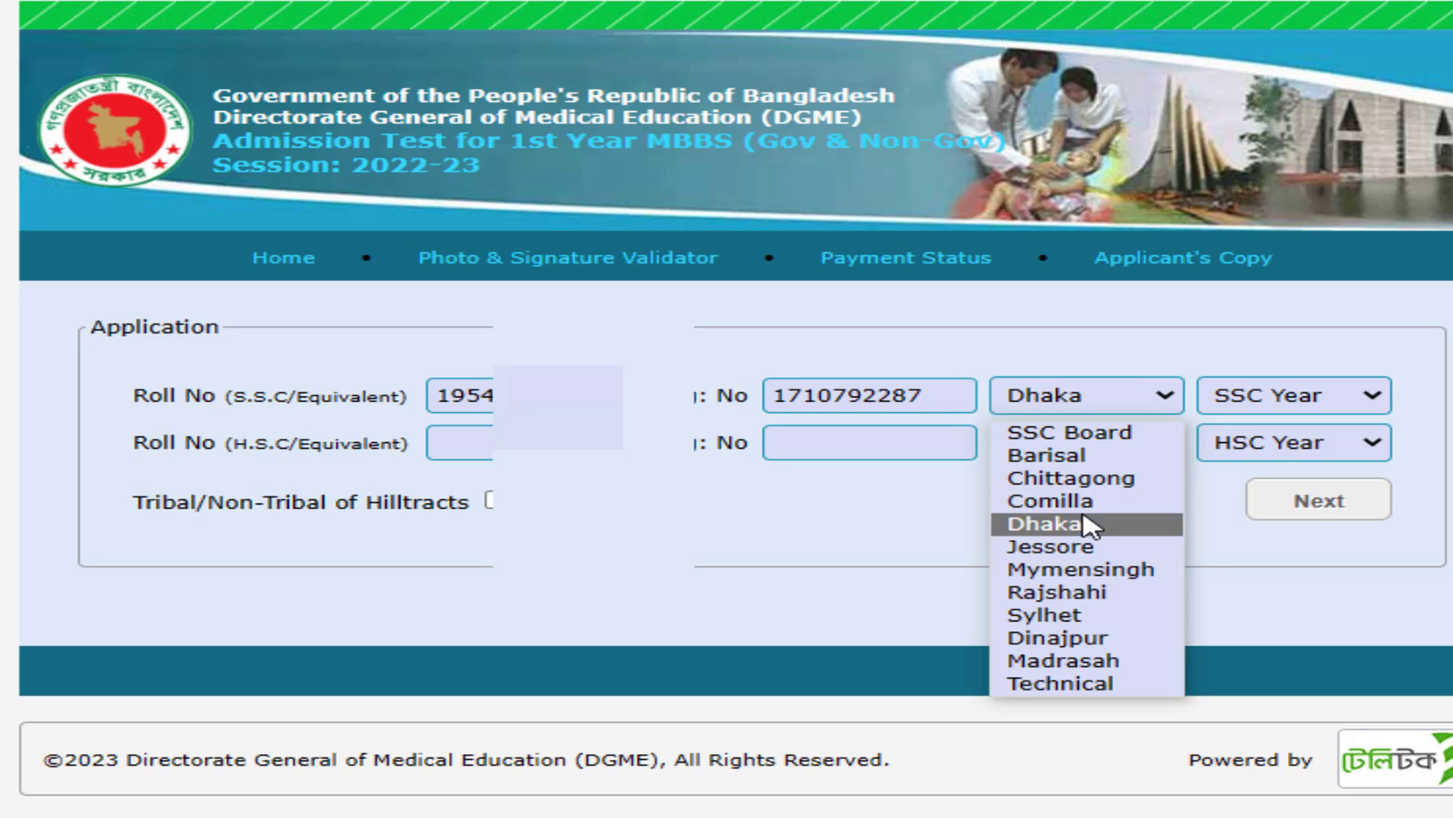
pyautogui.click(1090, 524)
pyautogui.click(1284, 413)
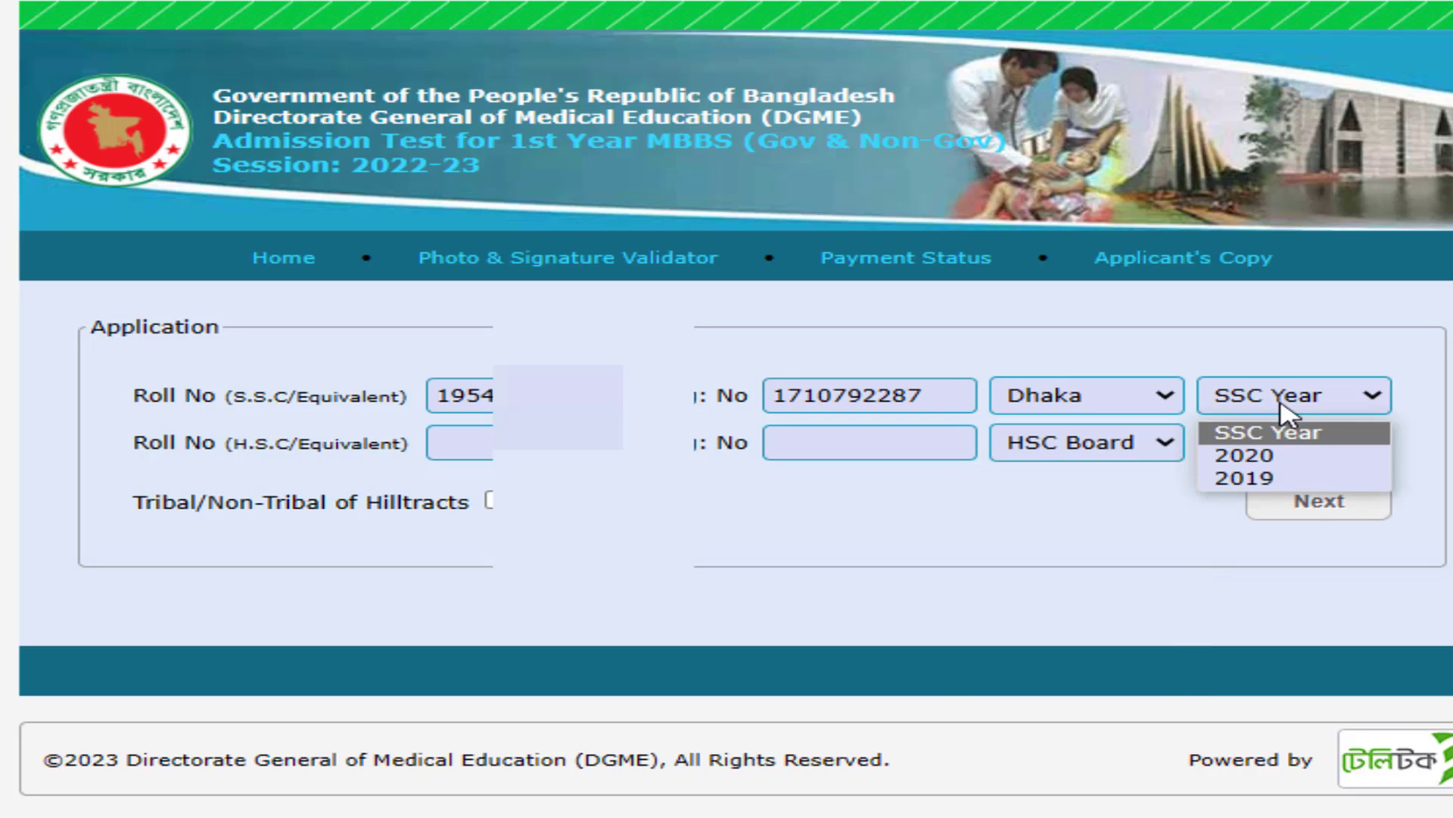
pyautogui.click(1284, 456)
pyautogui.press('Tab')
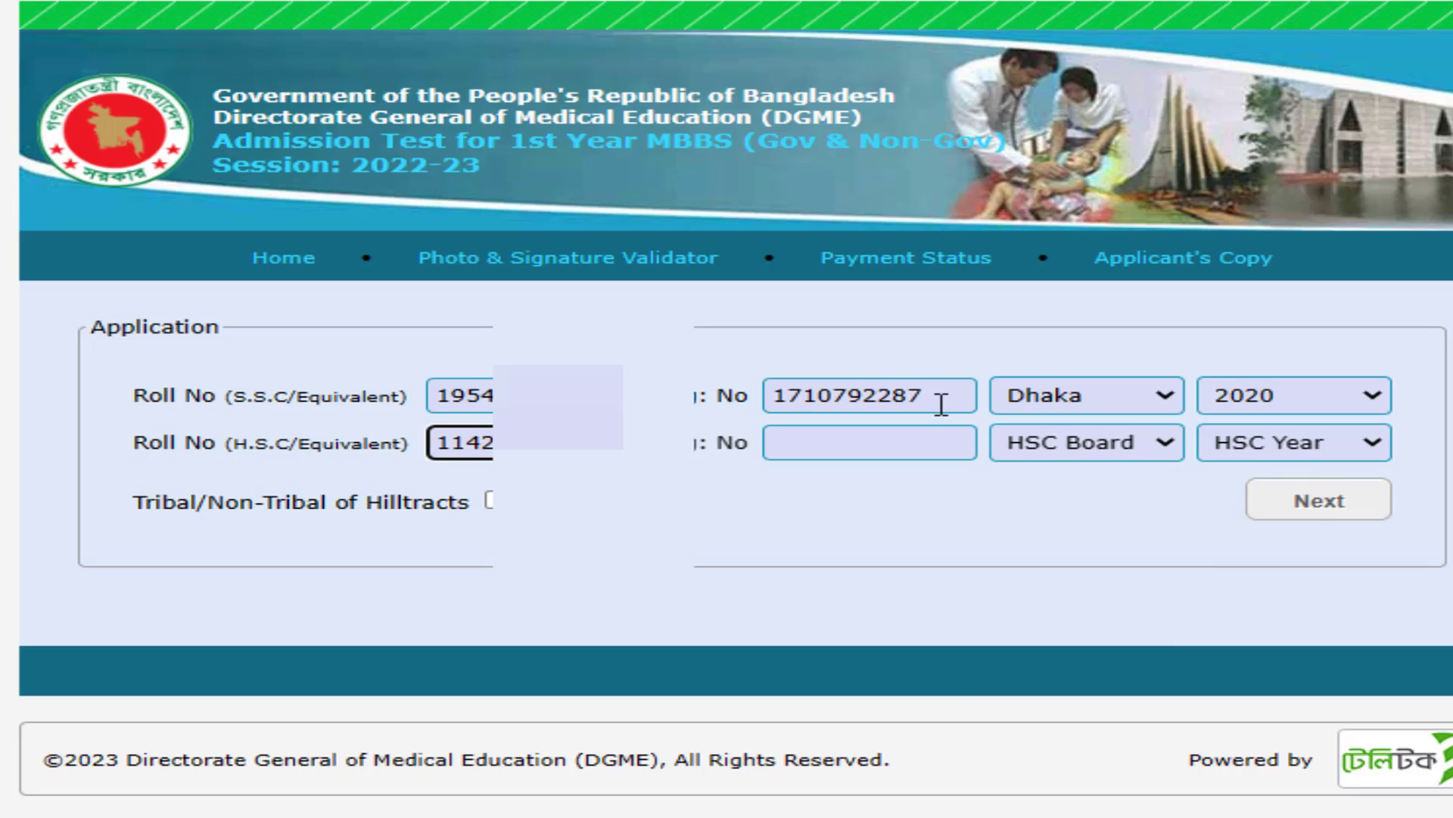
# - Reuse the registration number for HSC and set HSC board Dhaka, year 2021
pyautogui.moveTo(941, 403); pyautogui.dragTo(770, 401)
pyautogui.hotkey('ctrl', 'c')
pyautogui.click(860, 433)
pyautogui.hotkey('ctrl', 'v')
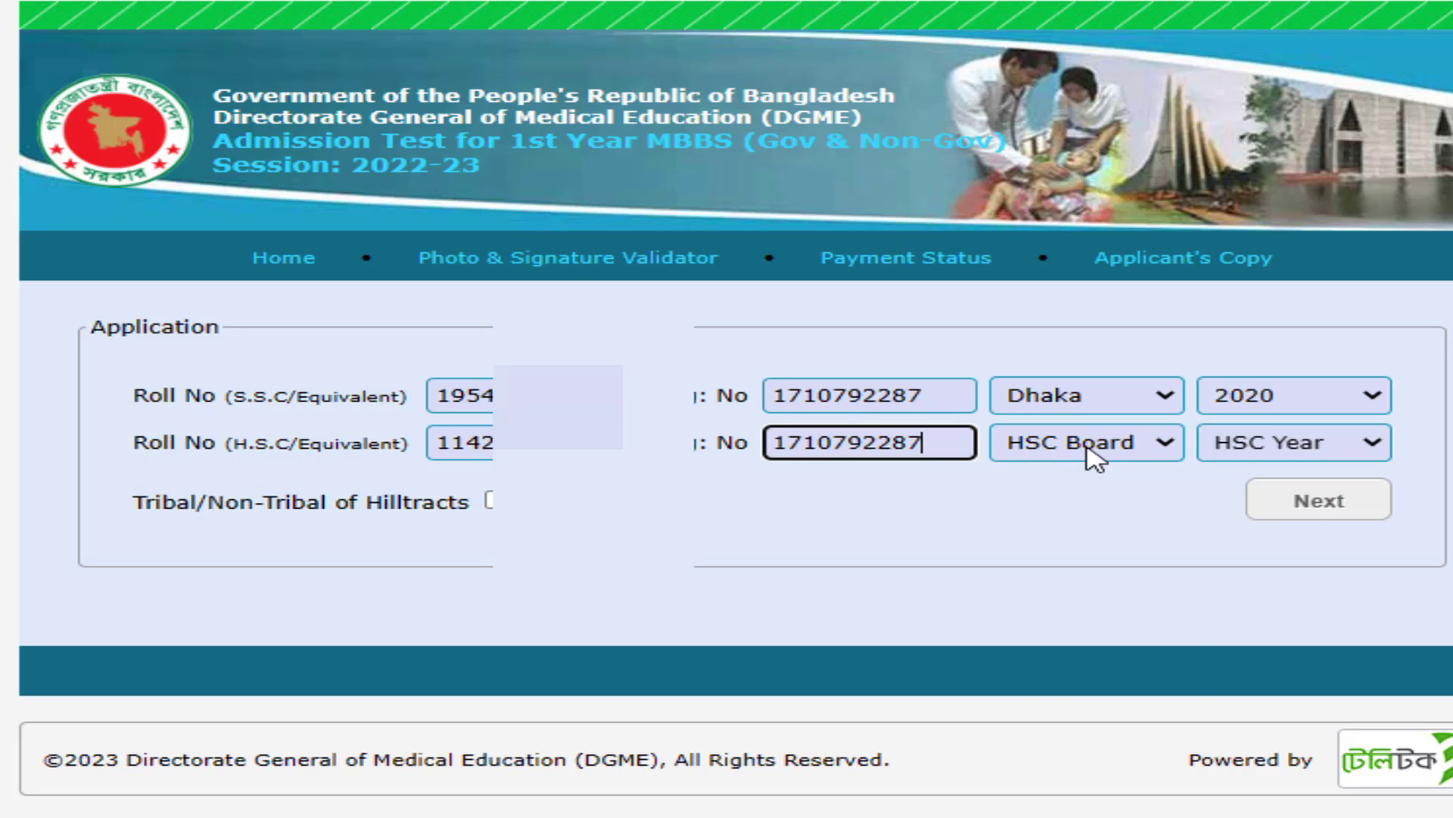
pyautogui.click(1091, 457)
pyautogui.click(1073, 574)
pyautogui.click(1287, 452)
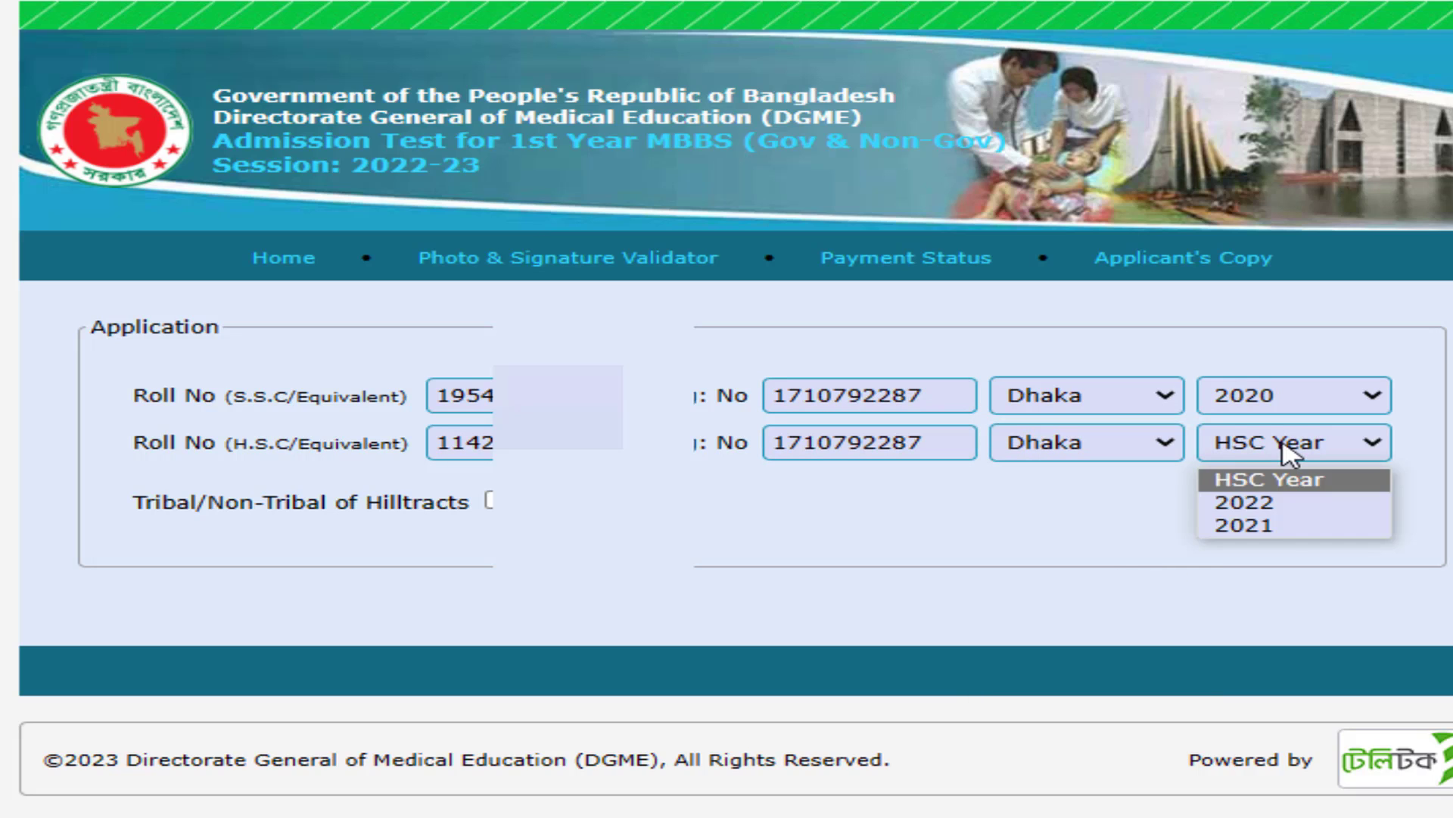
pyautogui.click(1287, 525)
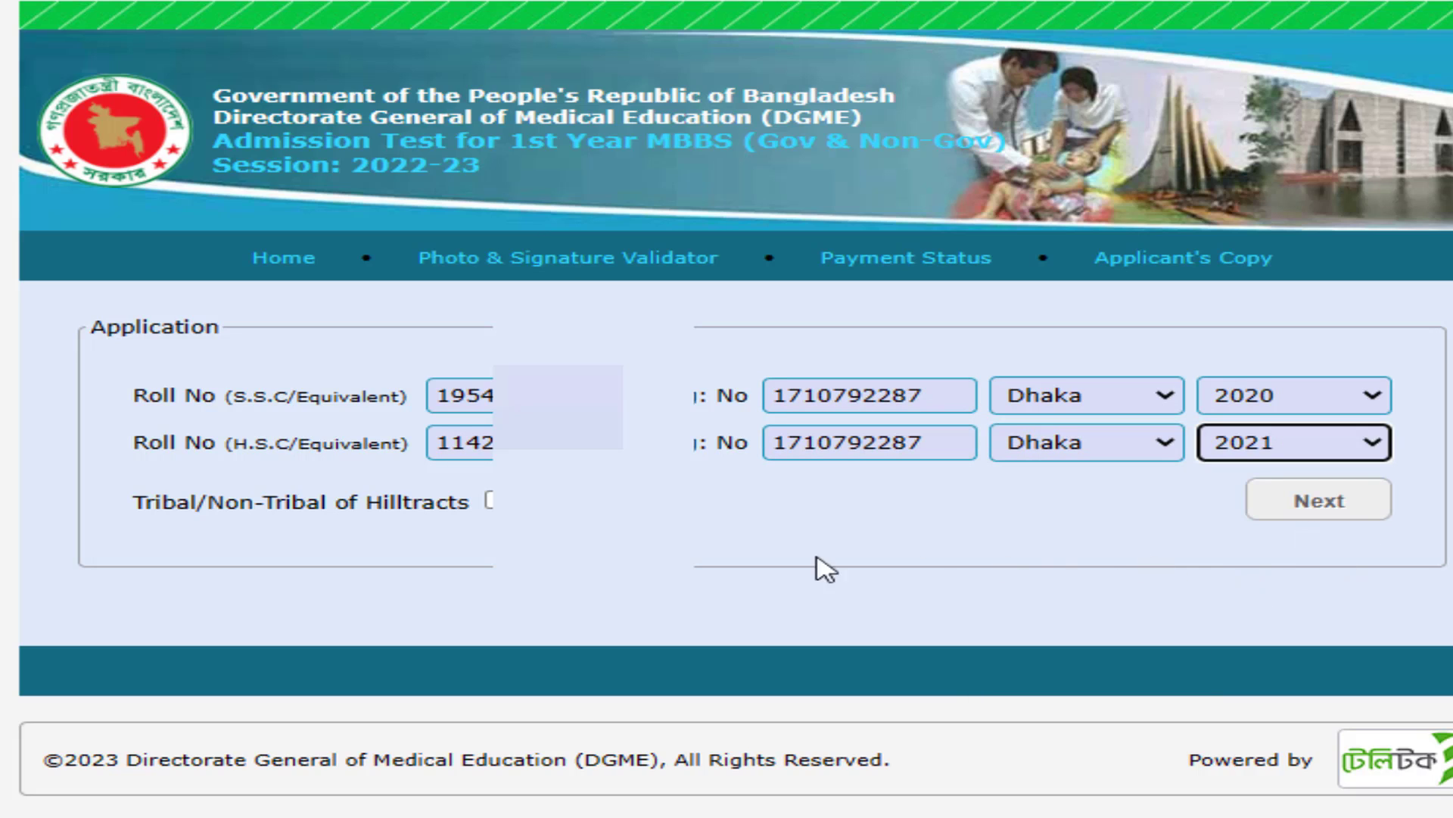
pyautogui.click(155, 505)
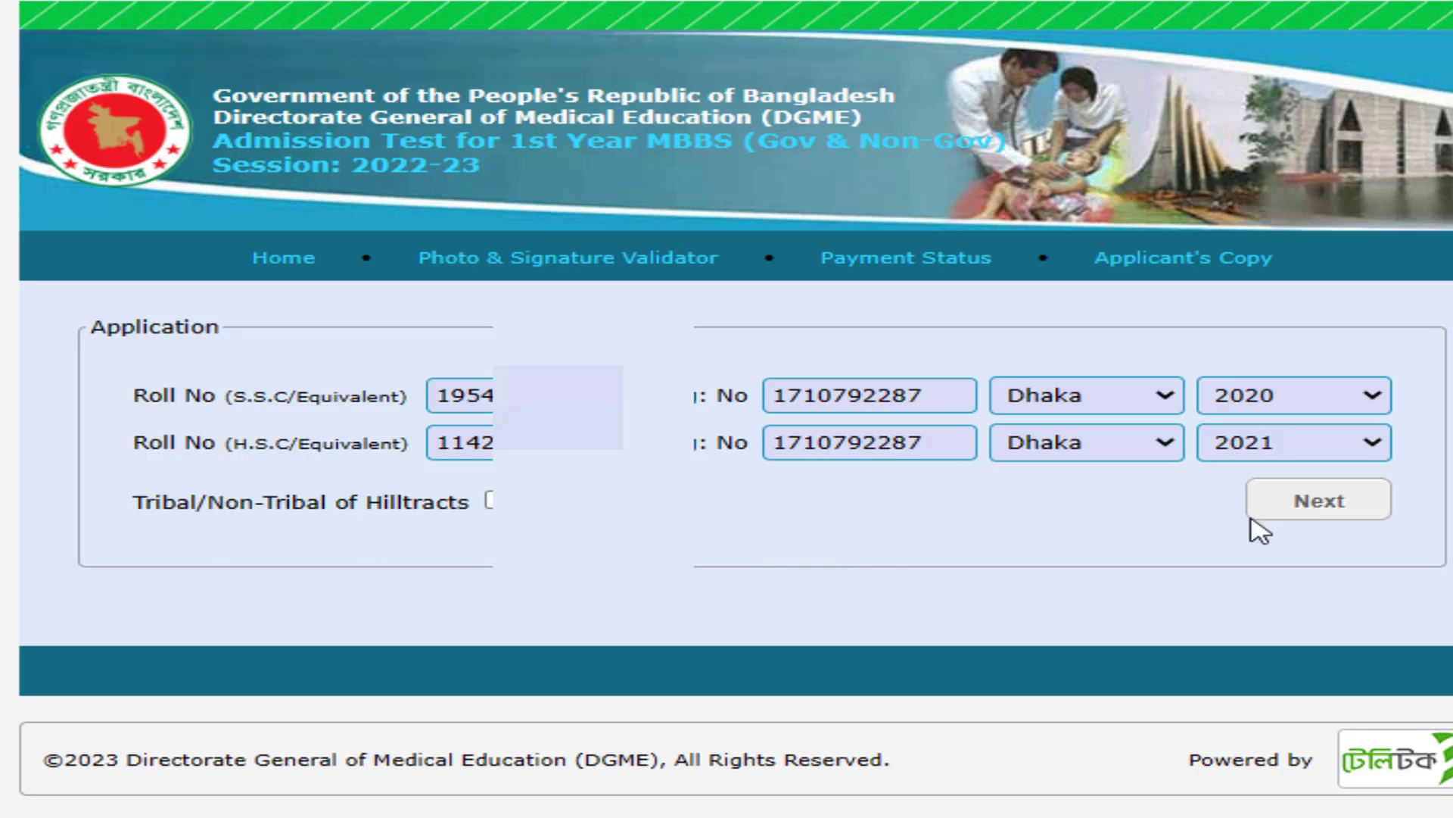
# - Submit the exam details, return from the error page, and proceed to applicant details
pyautogui.click(1342, 506)
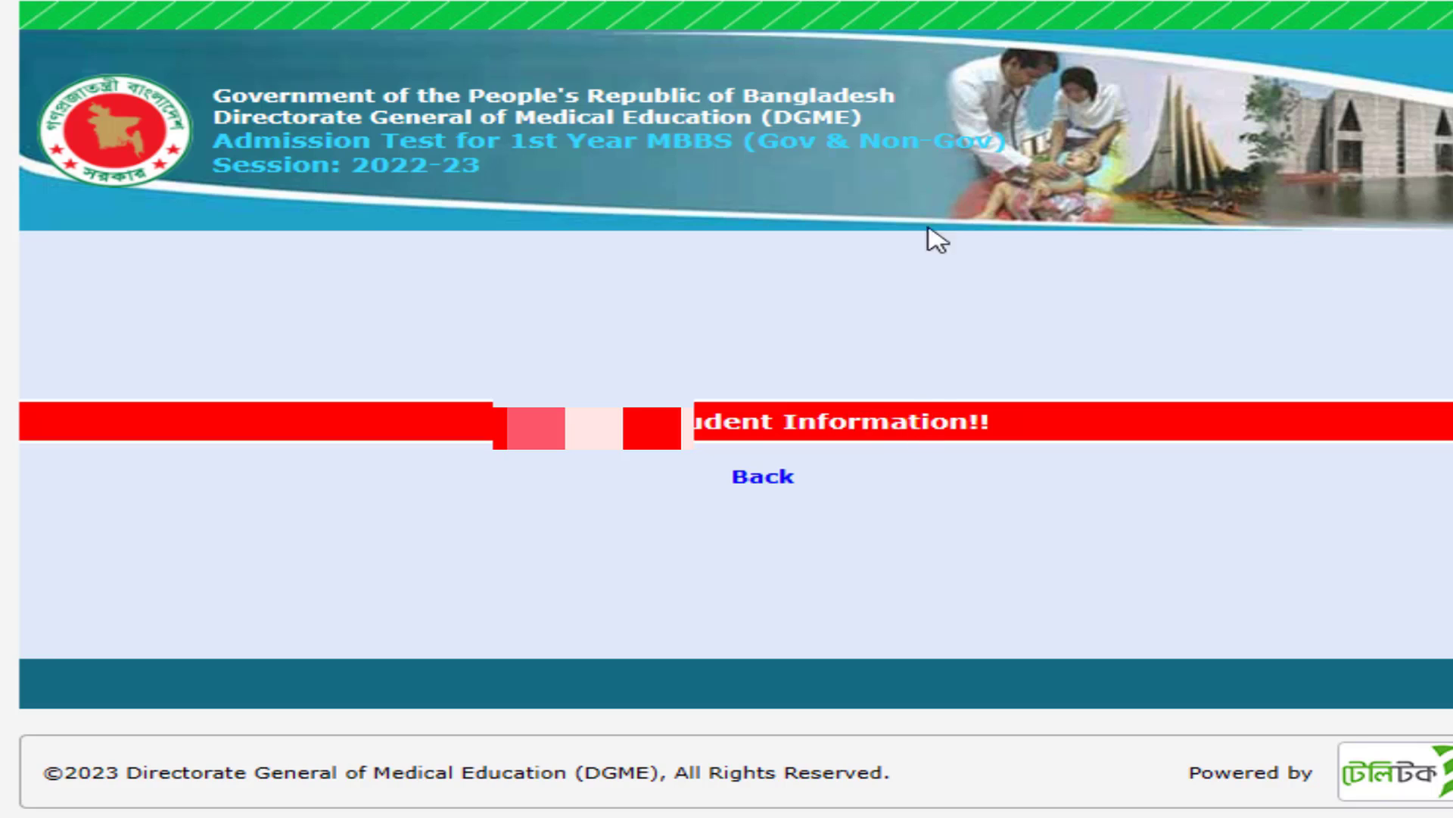
pyautogui.click(762, 482)
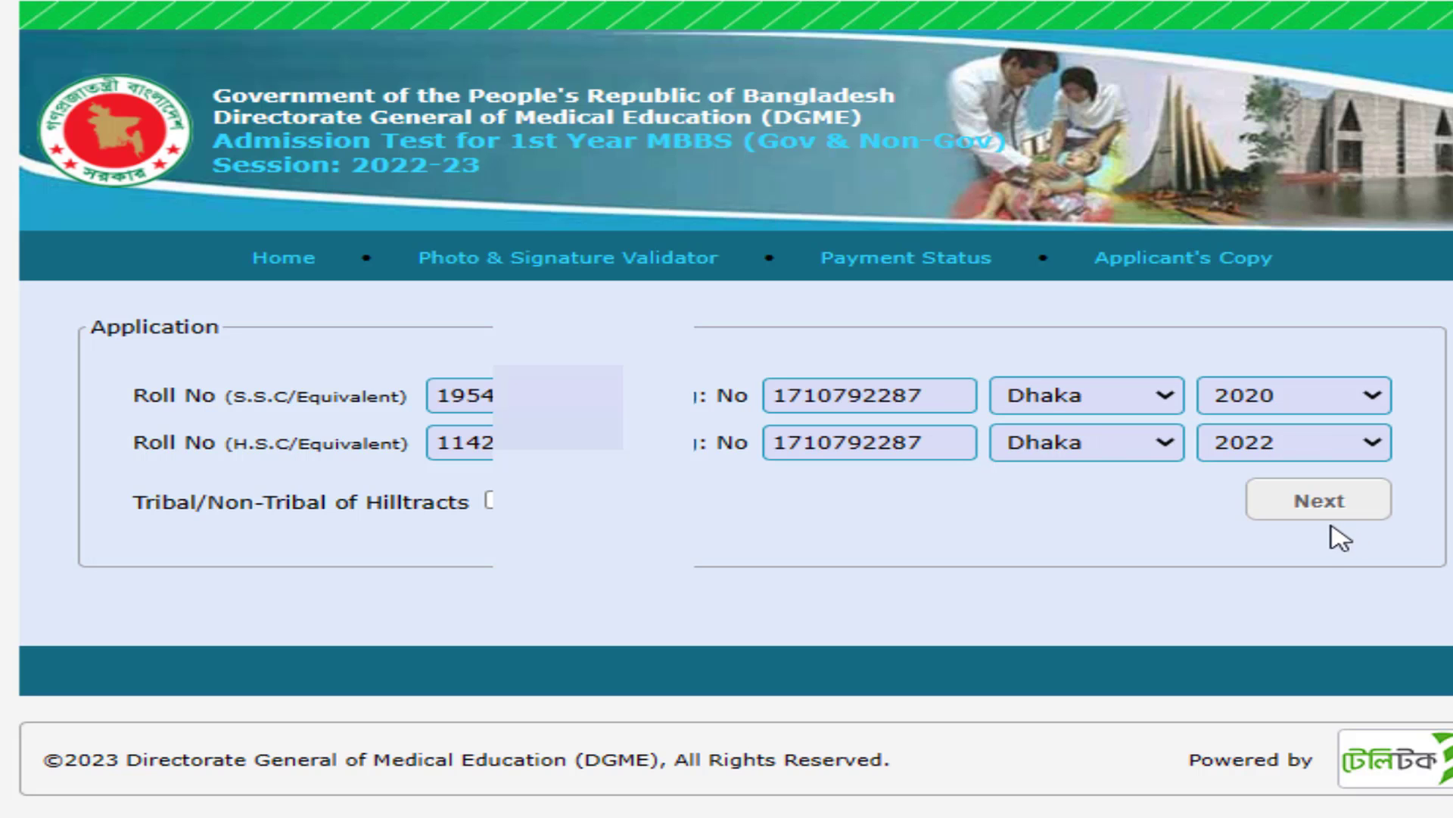
pyautogui.click(1355, 521)
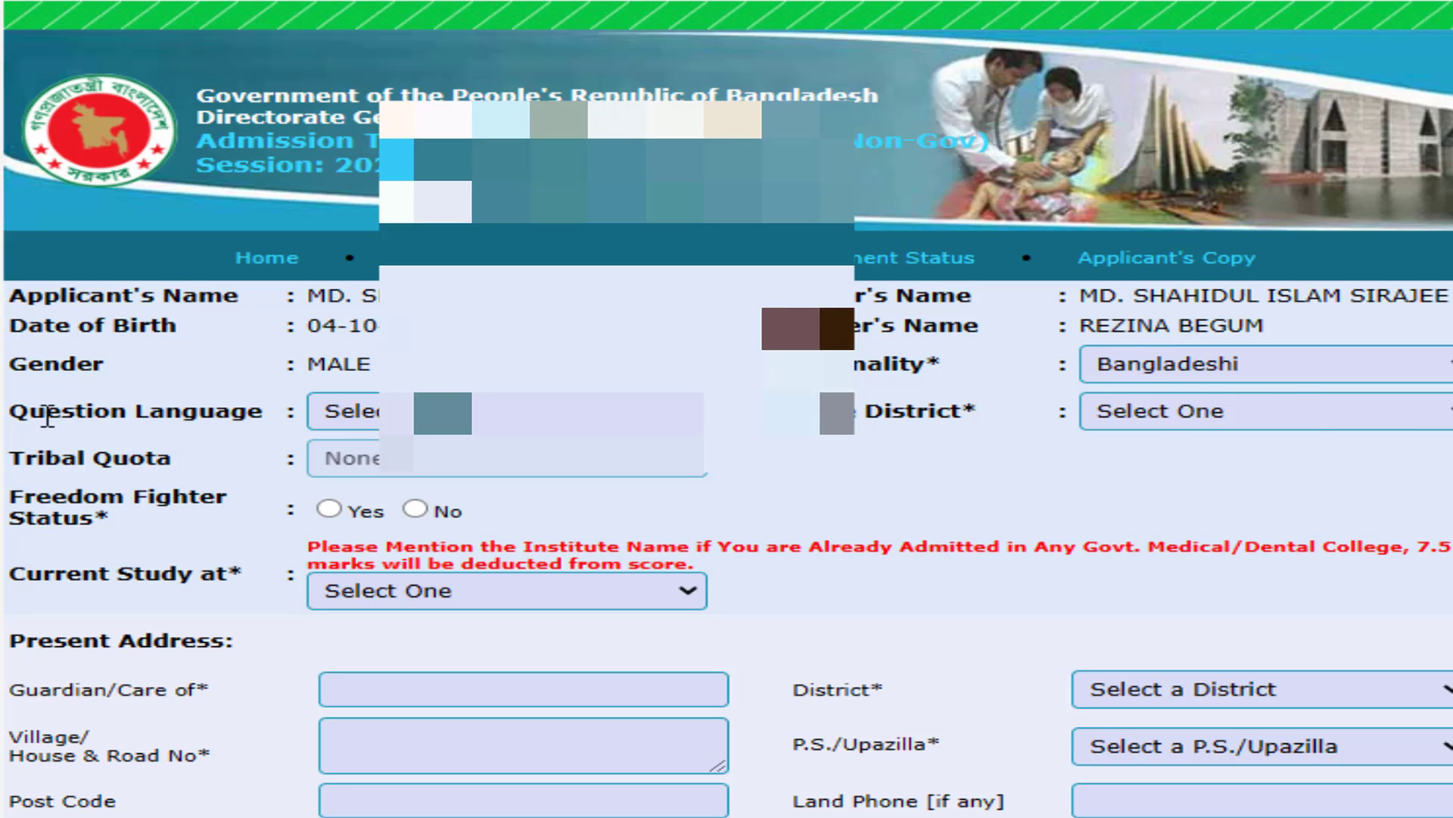
# - Set the question language to Bengali and the district to Patuakhali
pyautogui.click(348, 411)
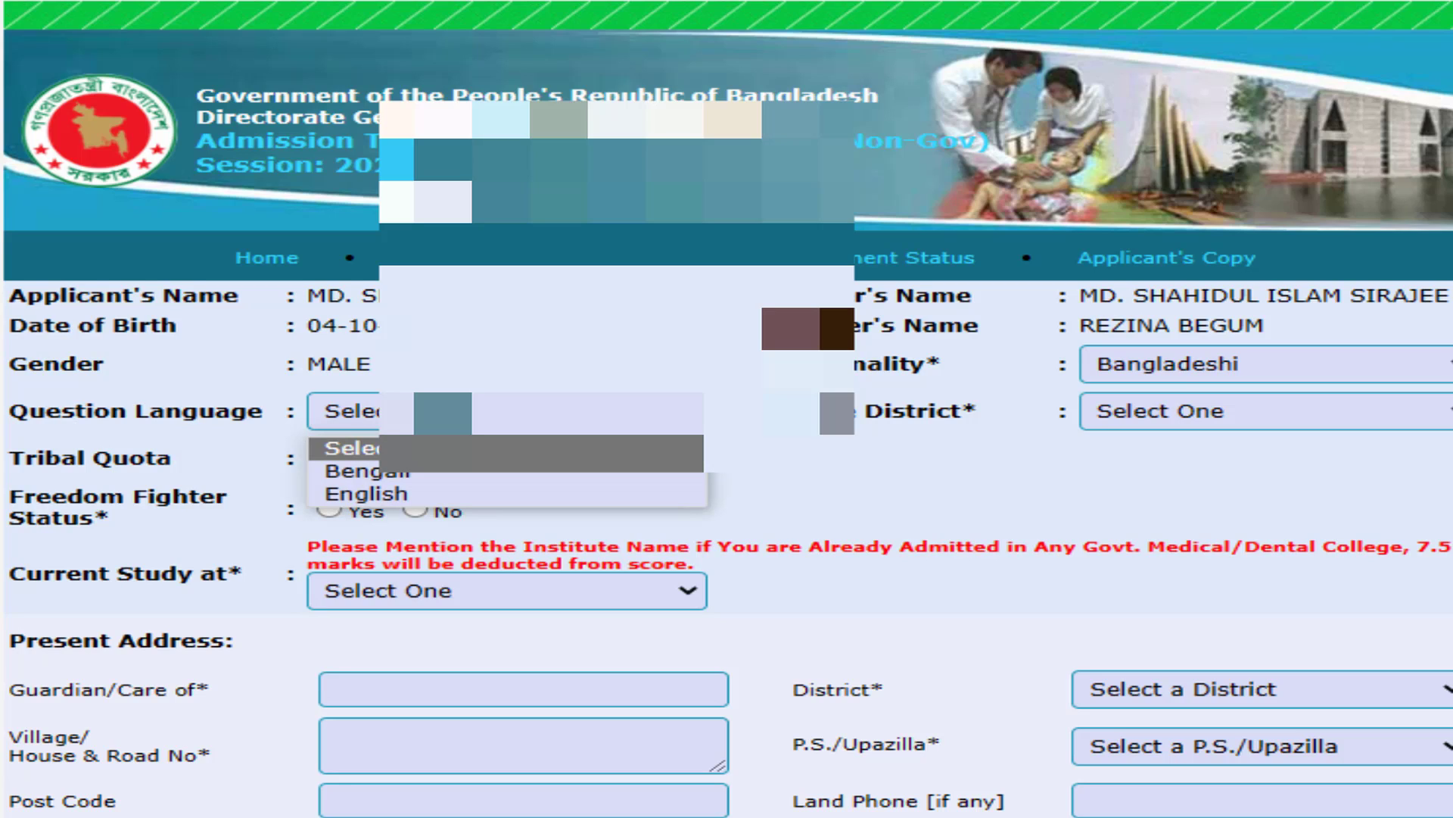
pyautogui.click(424, 477)
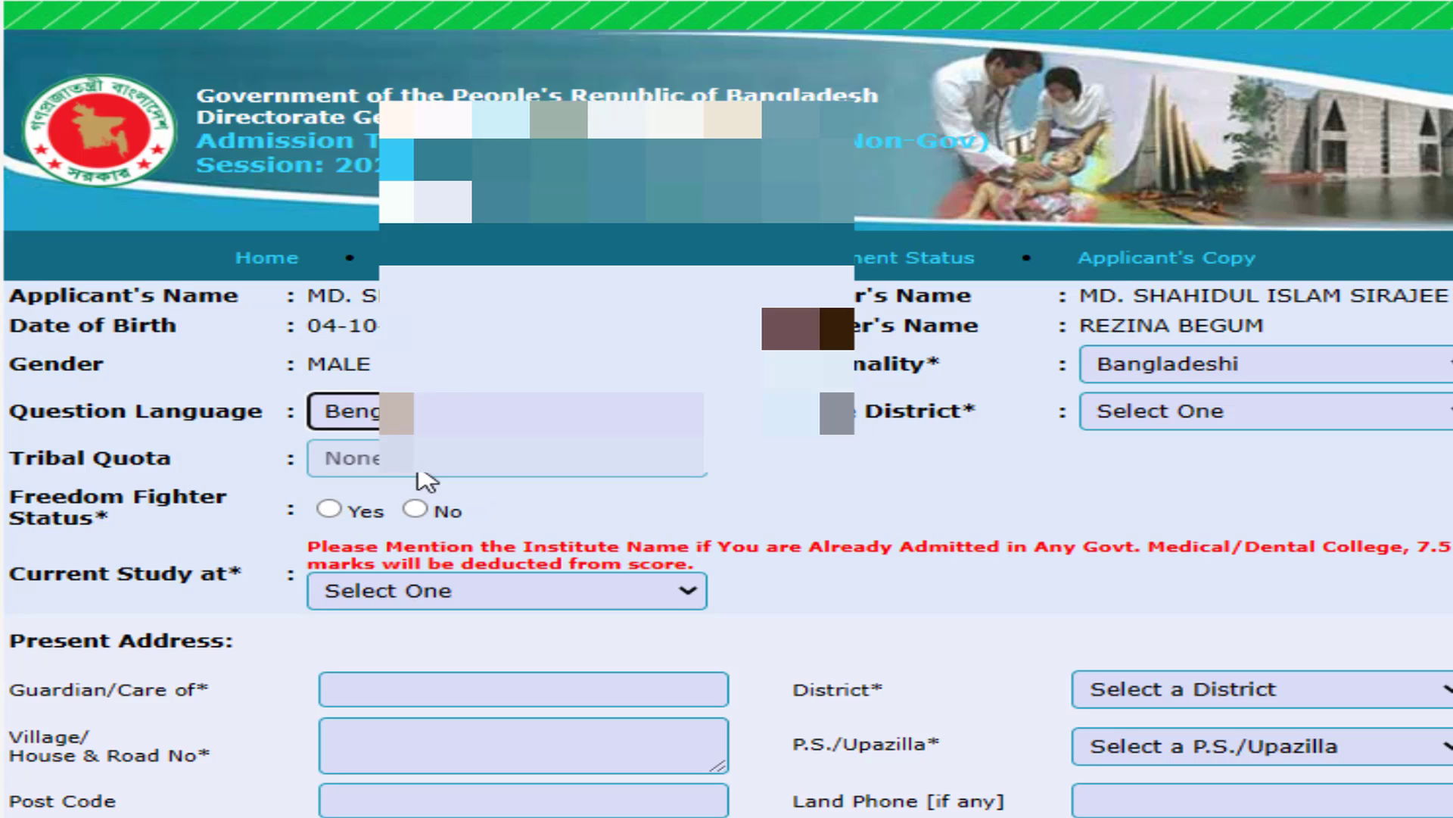
pyautogui.click(424, 411)
pyautogui.click(424, 470)
pyautogui.click(1237, 415)
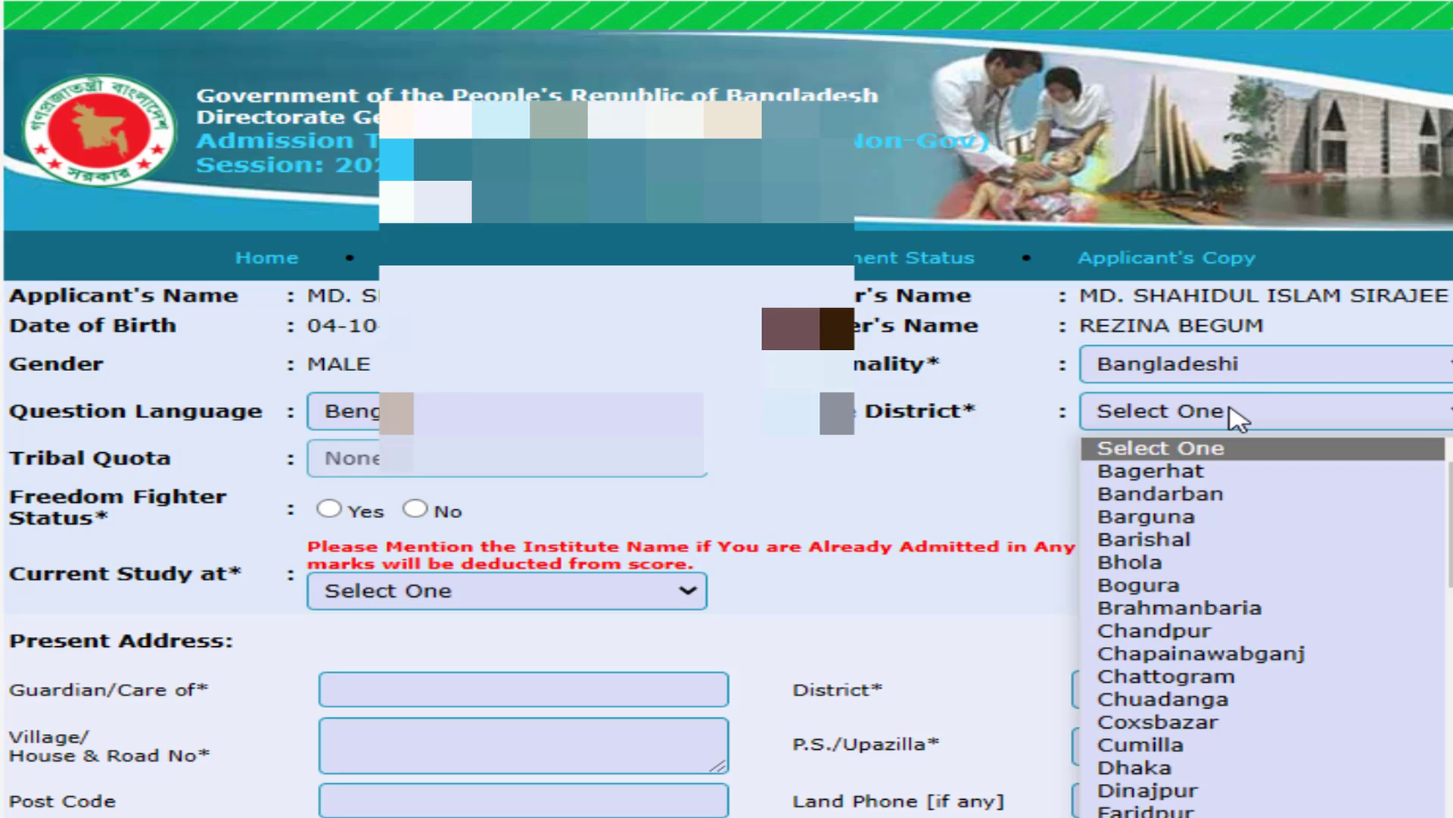
pyautogui.write('pat')
pyautogui.press('Return')
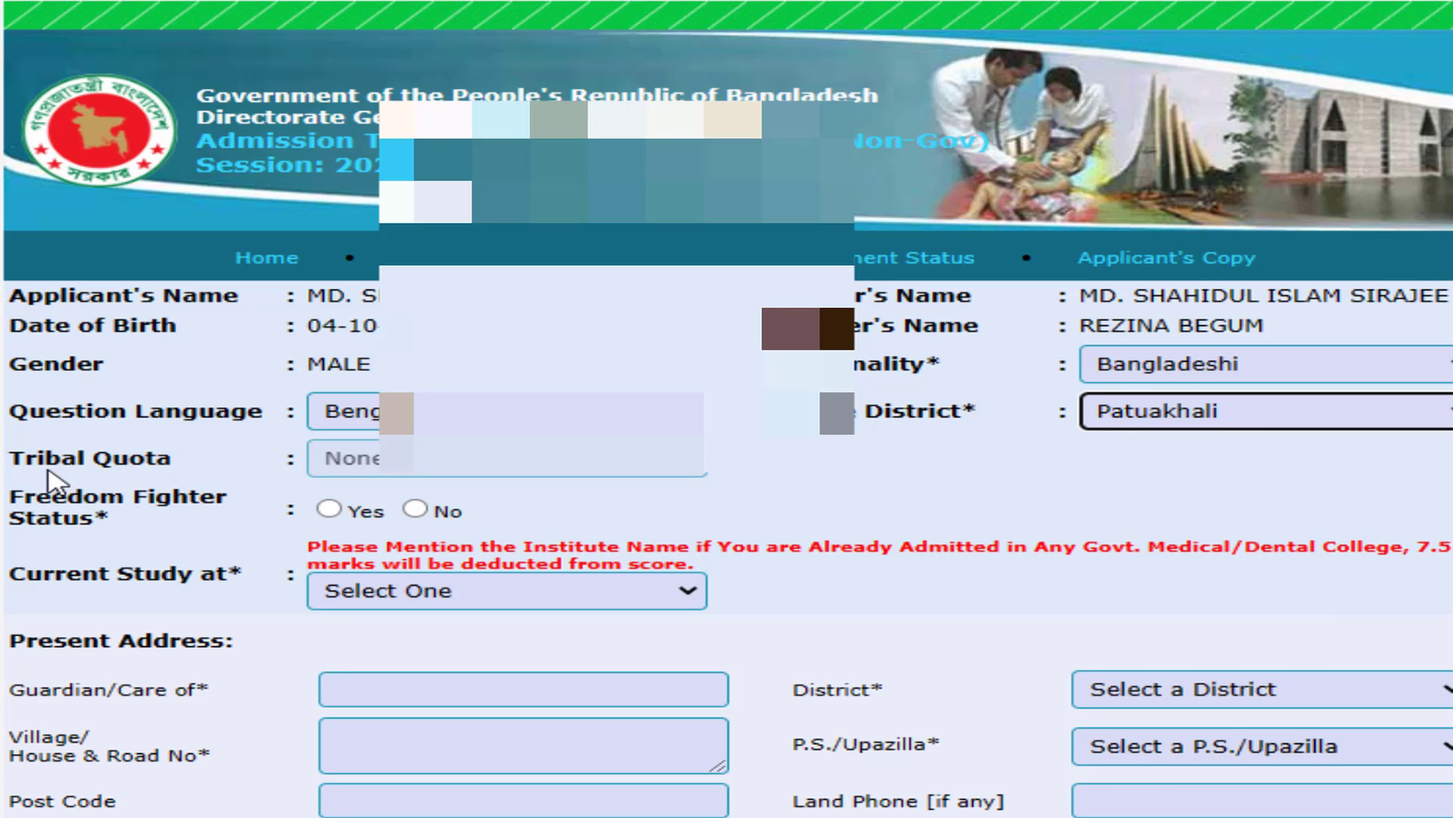
pyautogui.click(78, 466)
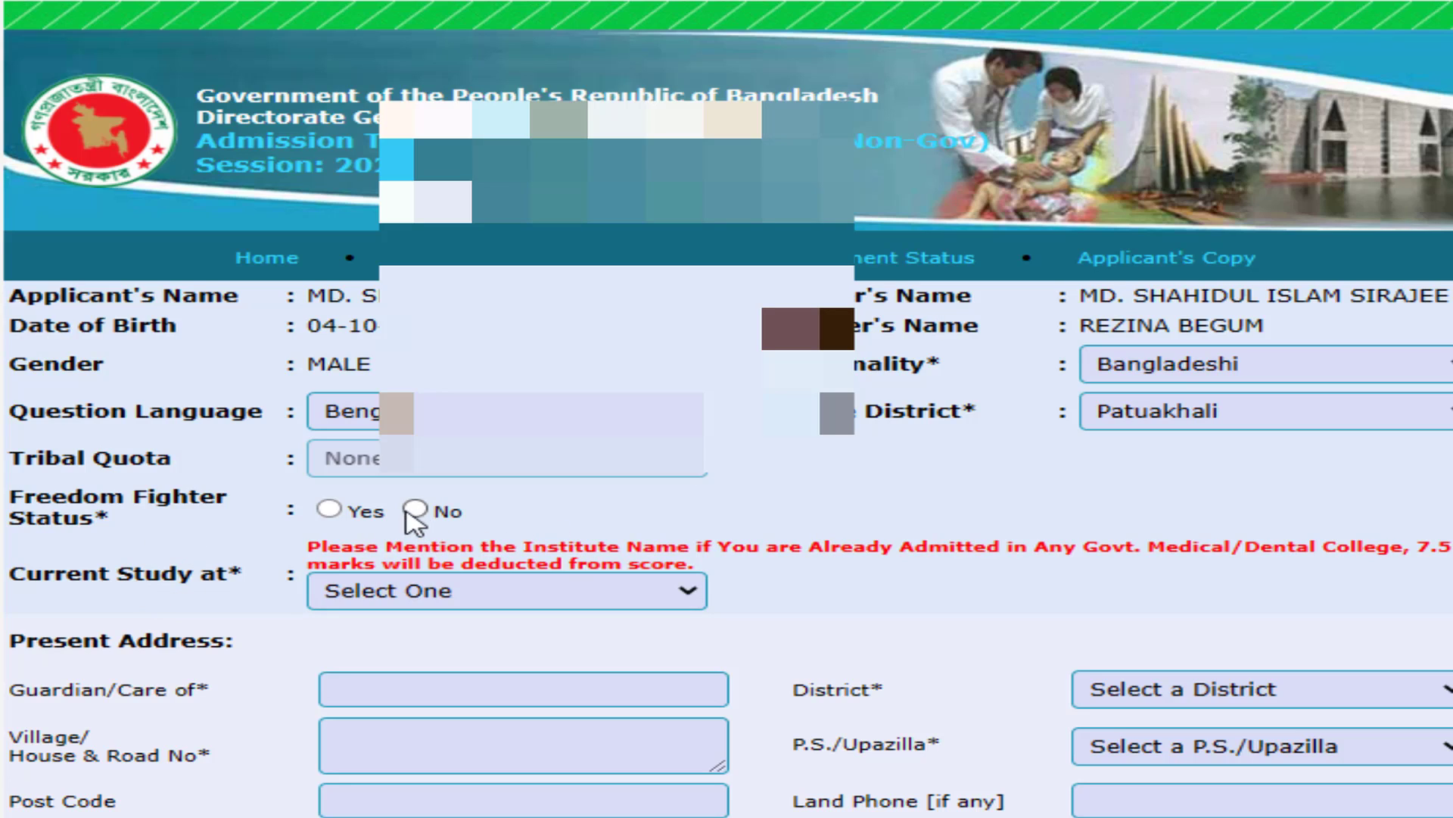
# - Set freedom fighter status to No and current study to Not Applicable
pyautogui.click(352, 515)
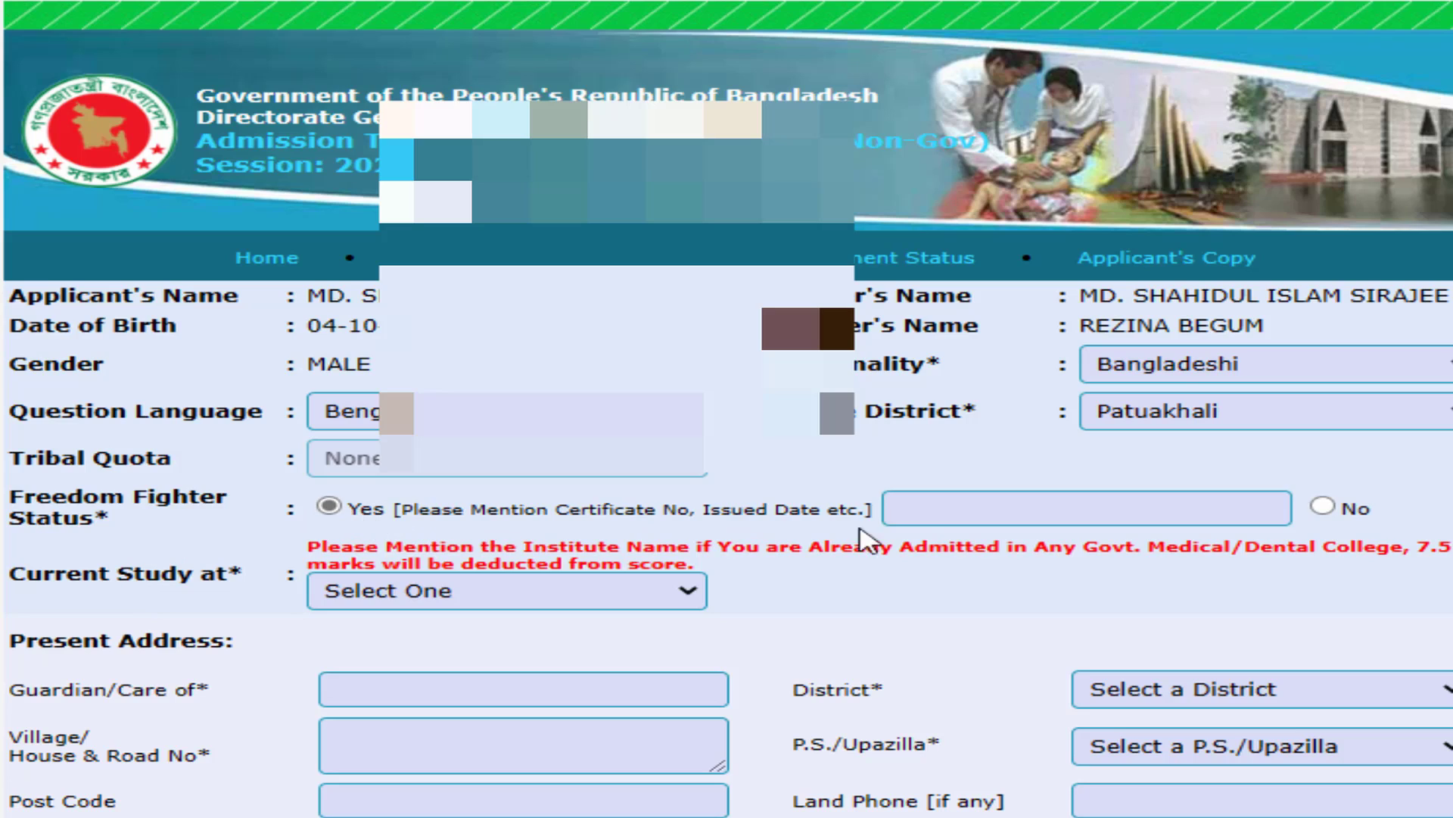
pyautogui.click(936, 510)
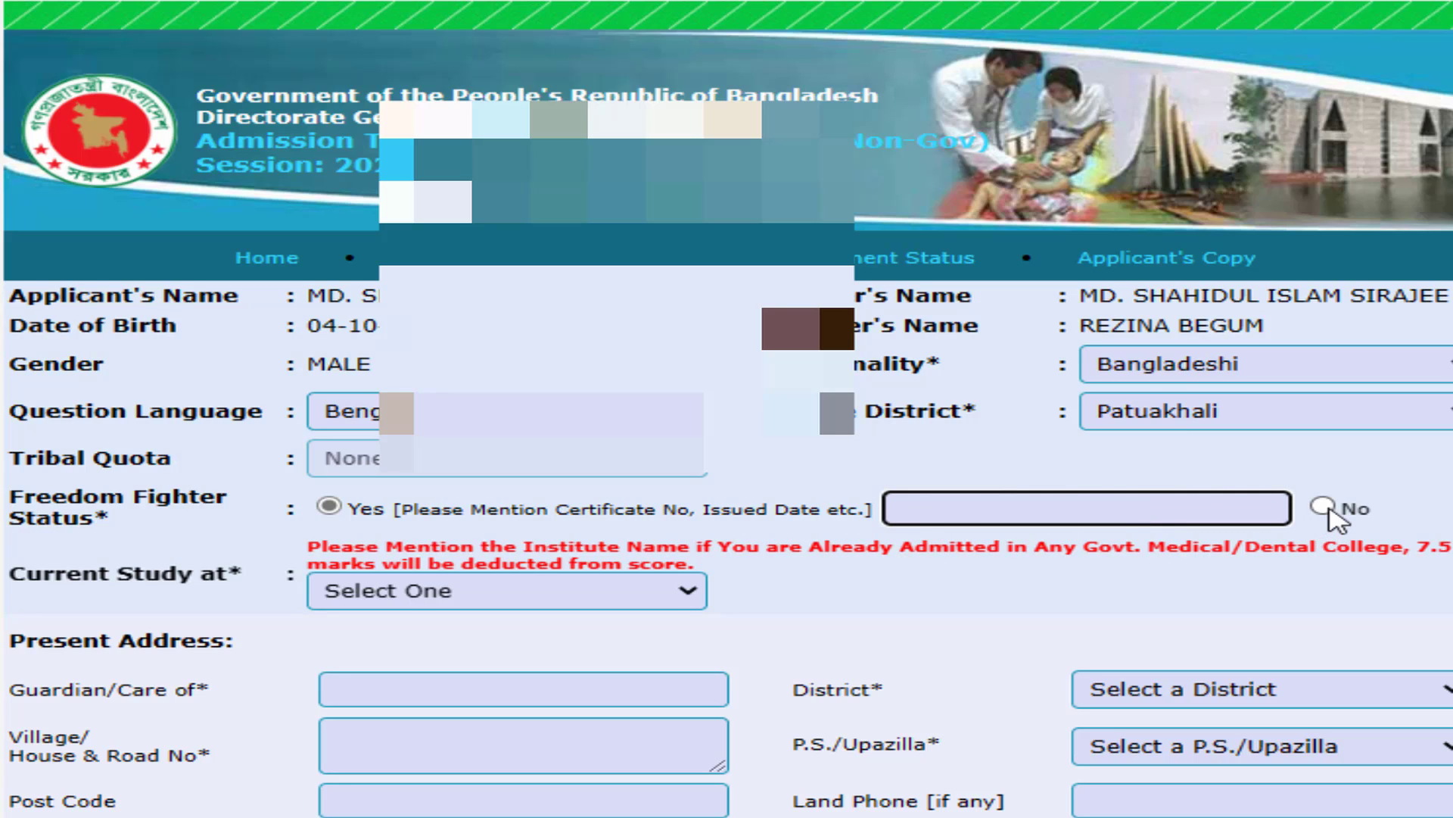
pyautogui.click(1328, 508)
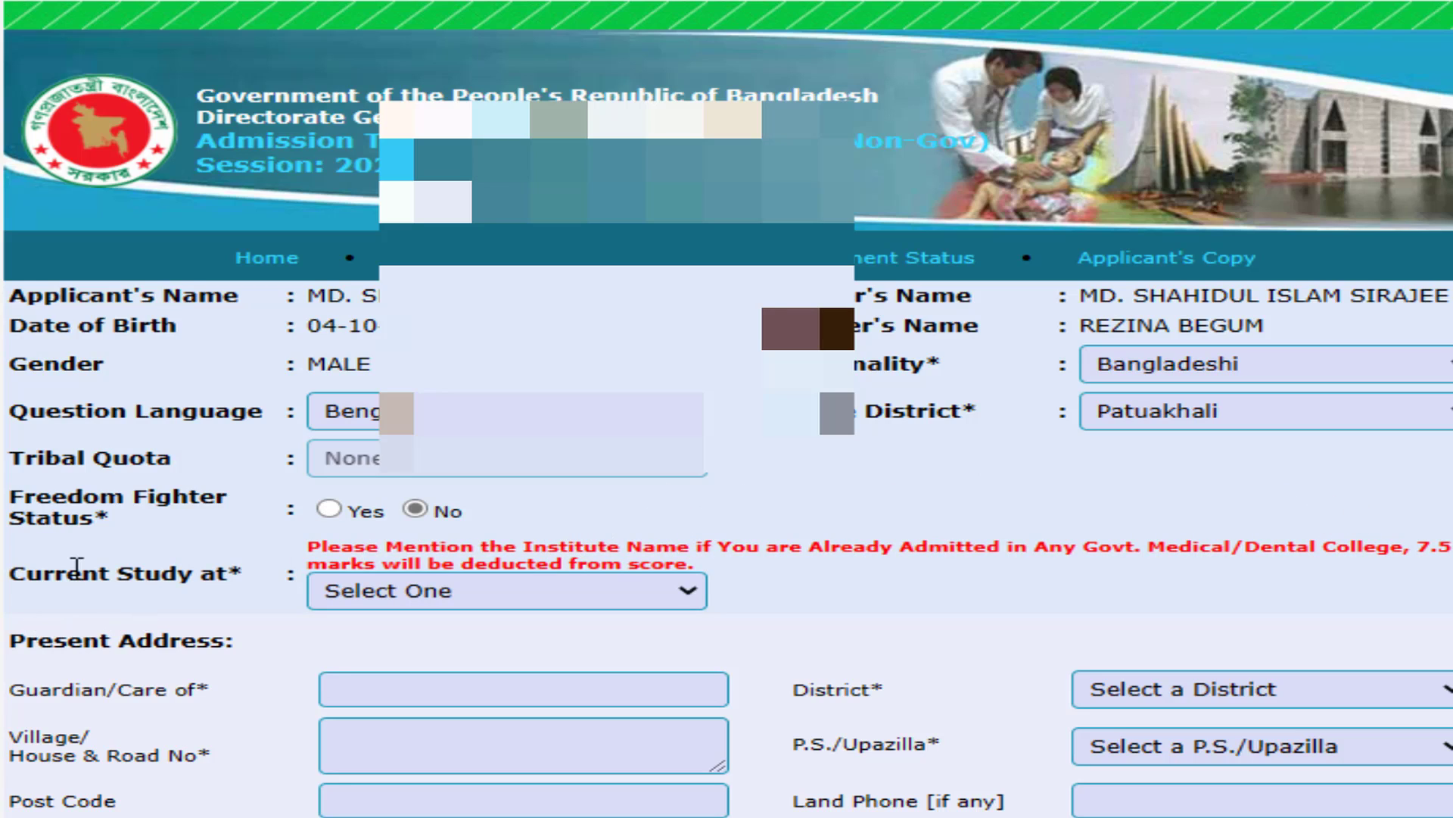
pyautogui.click(523, 603)
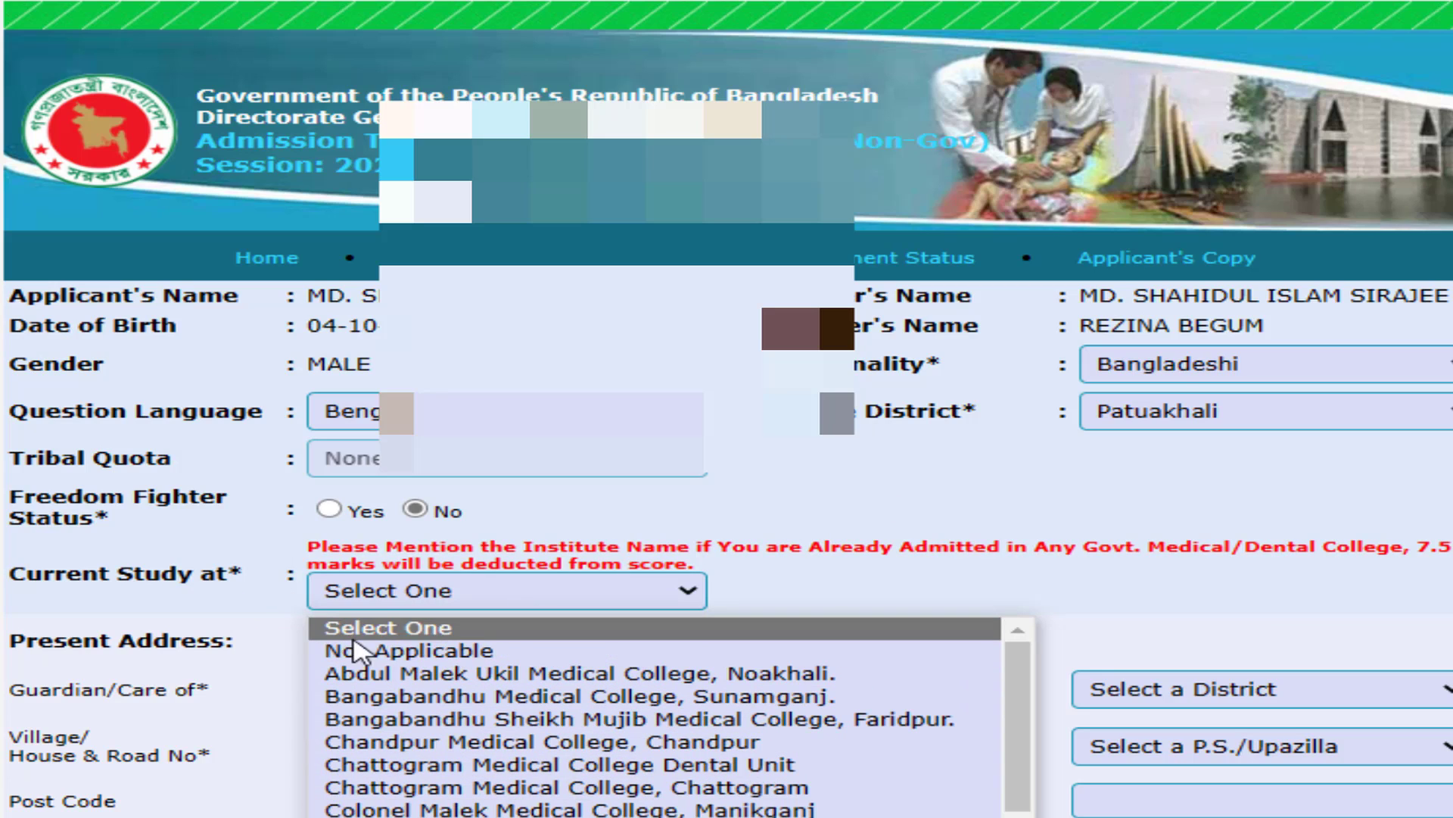
pyautogui.click(467, 651)
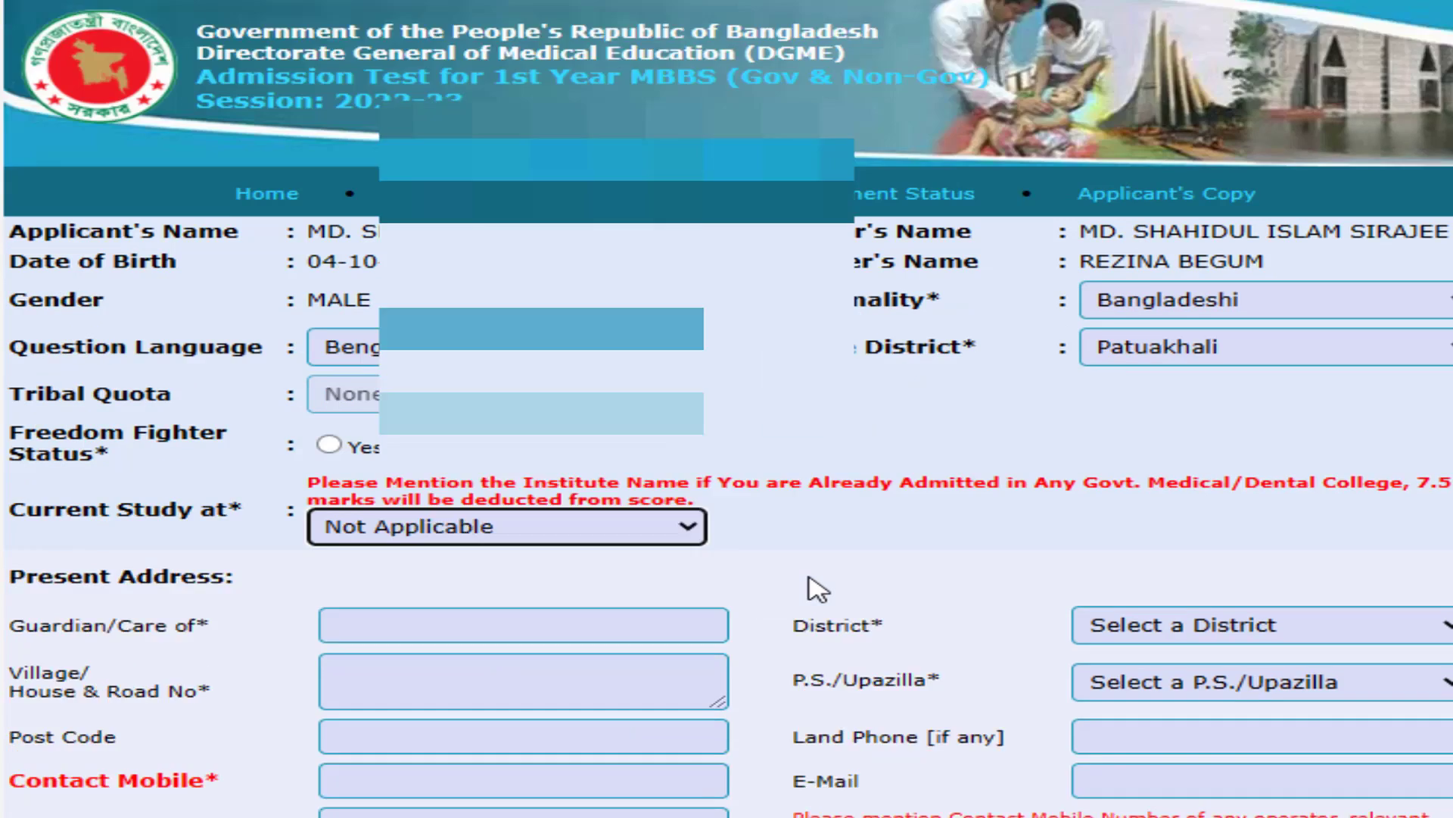
pyautogui.scroll(-3, 833, 598)
pyautogui.scroll(3, 1287, 598)
pyautogui.scroll(-3, 1296, 598)
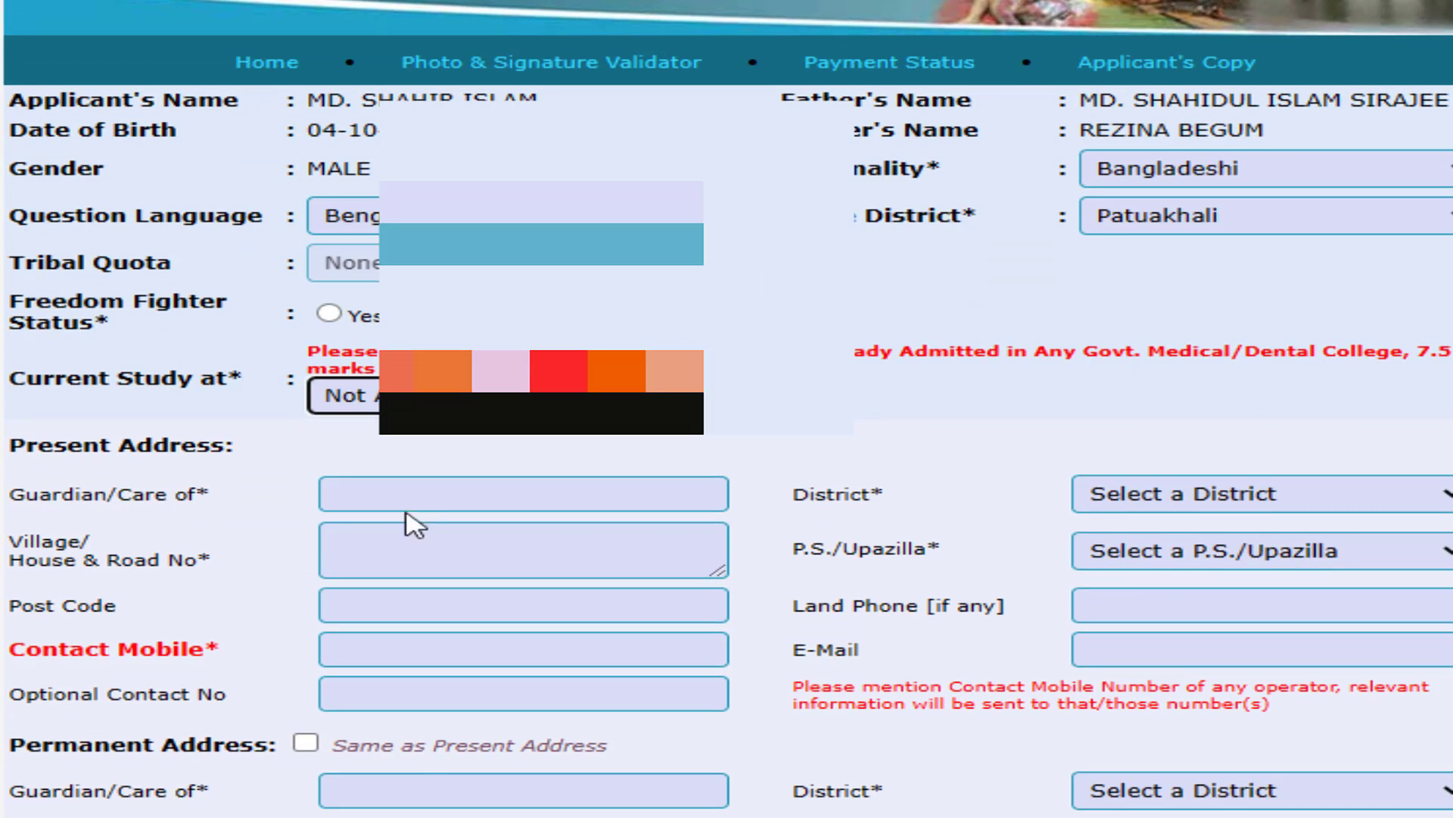
pyautogui.scroll(3, 475, 477)
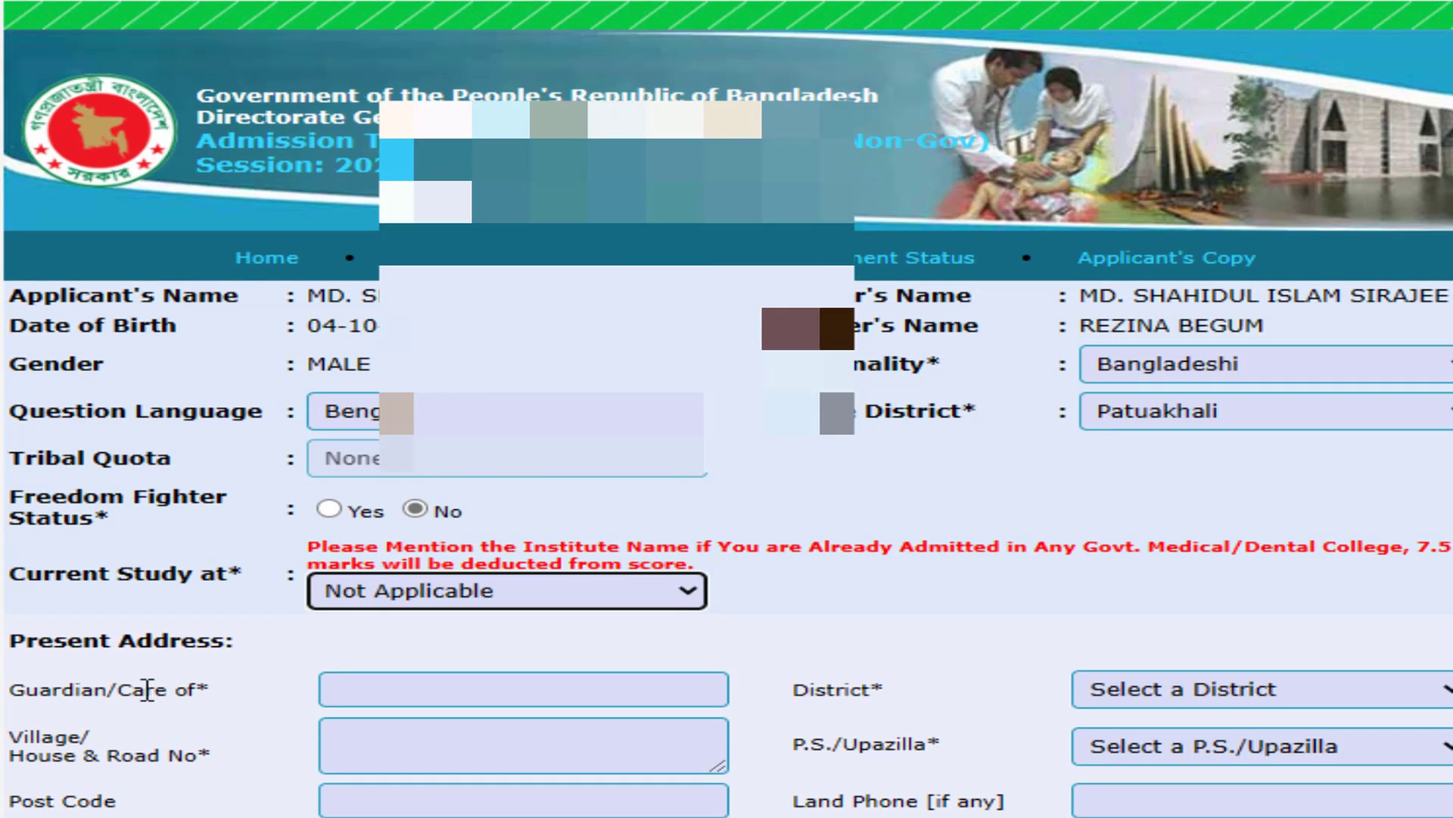
# - Enter the guardian's name in the present address section
pyautogui.click(399, 682)
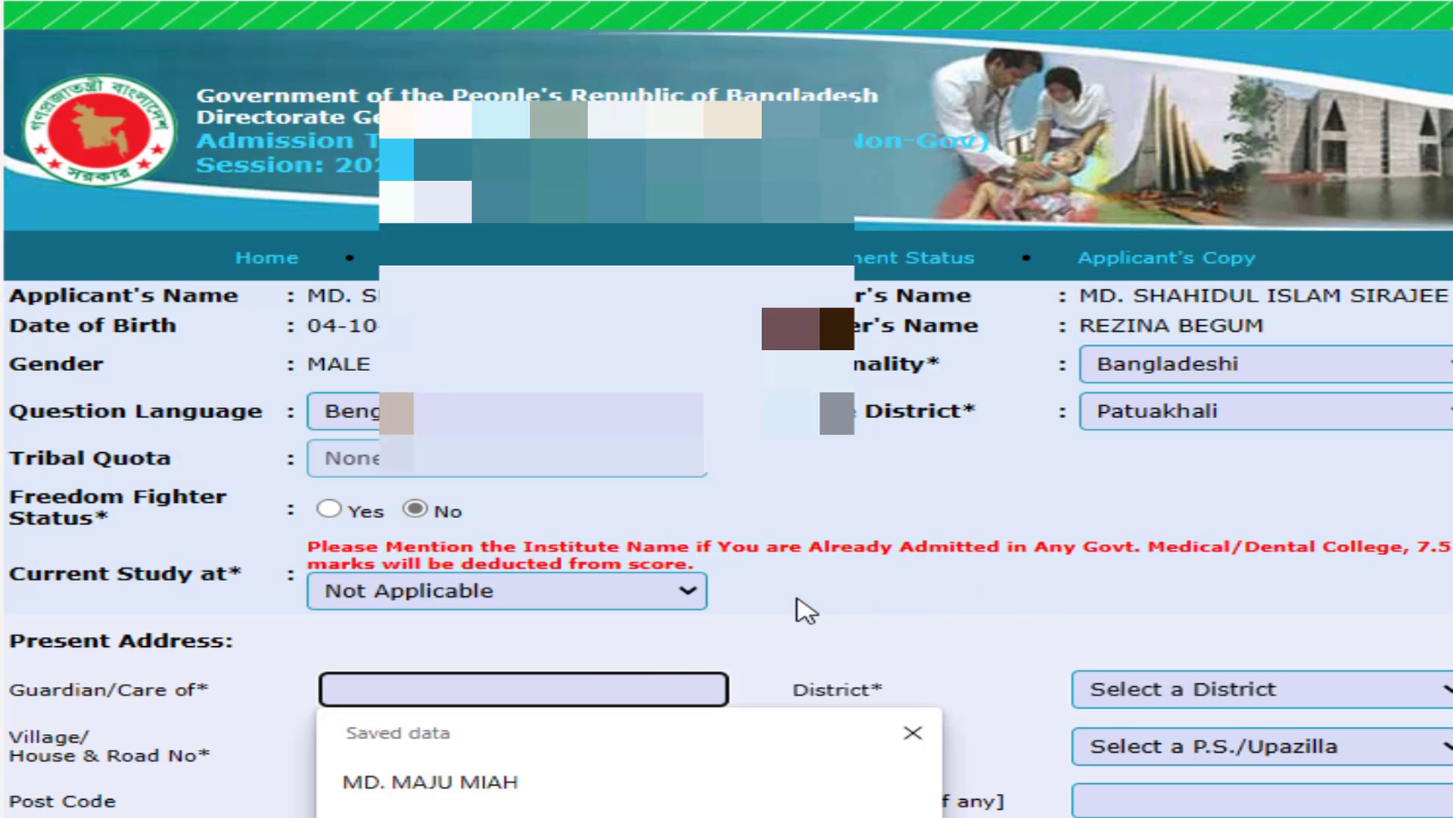
pyautogui.click(1148, 299)
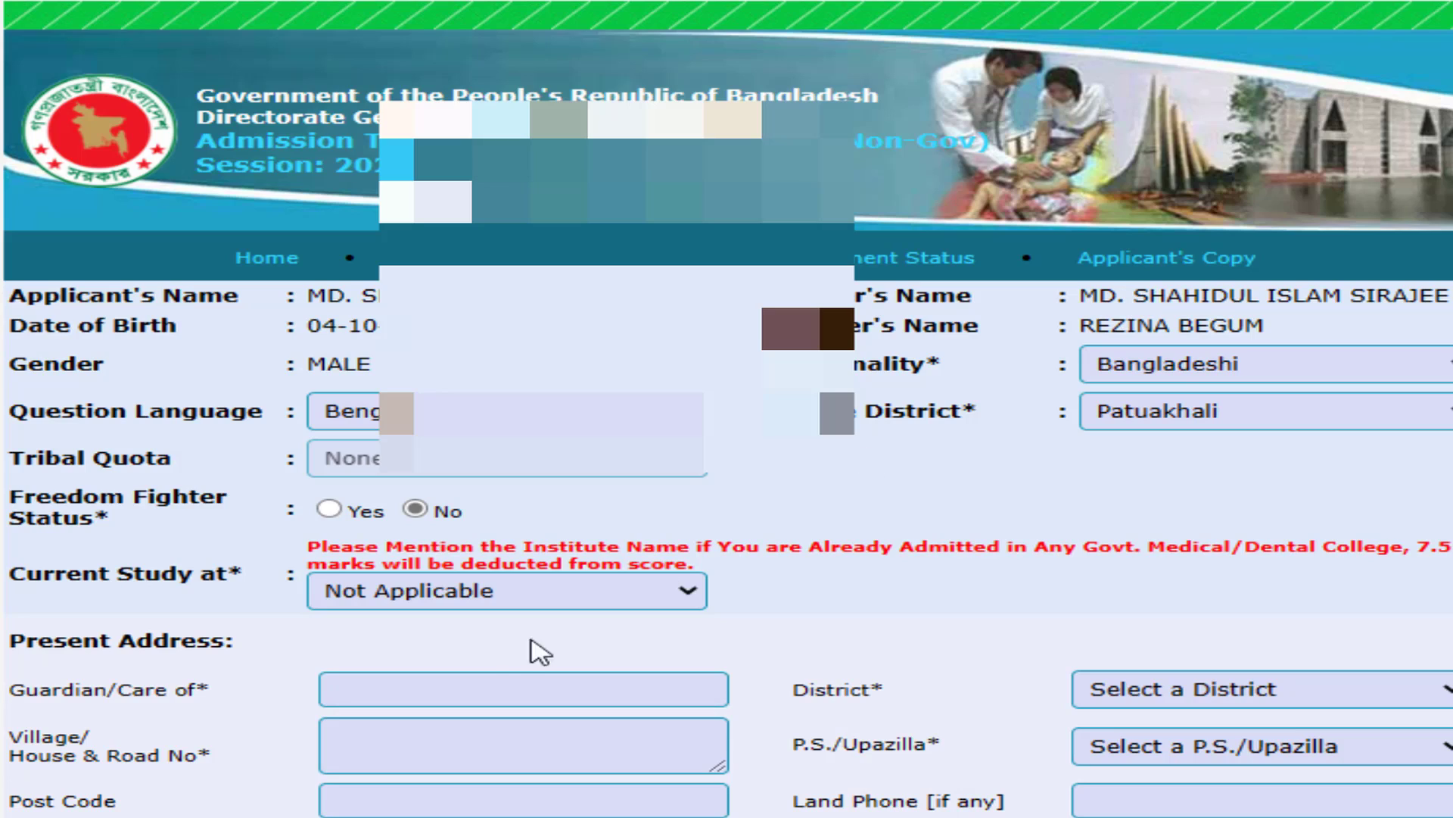
pyautogui.click(488, 698)
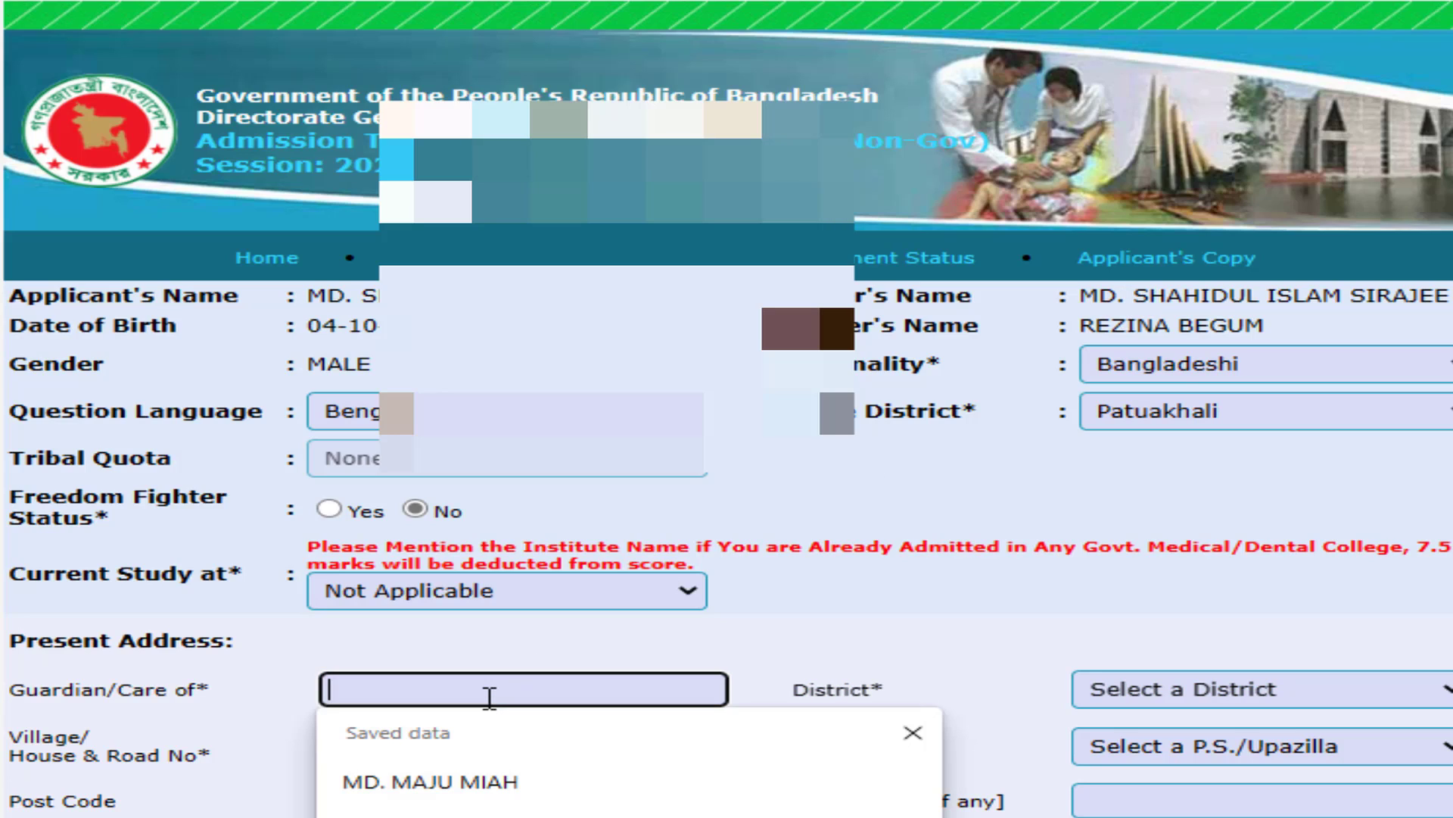
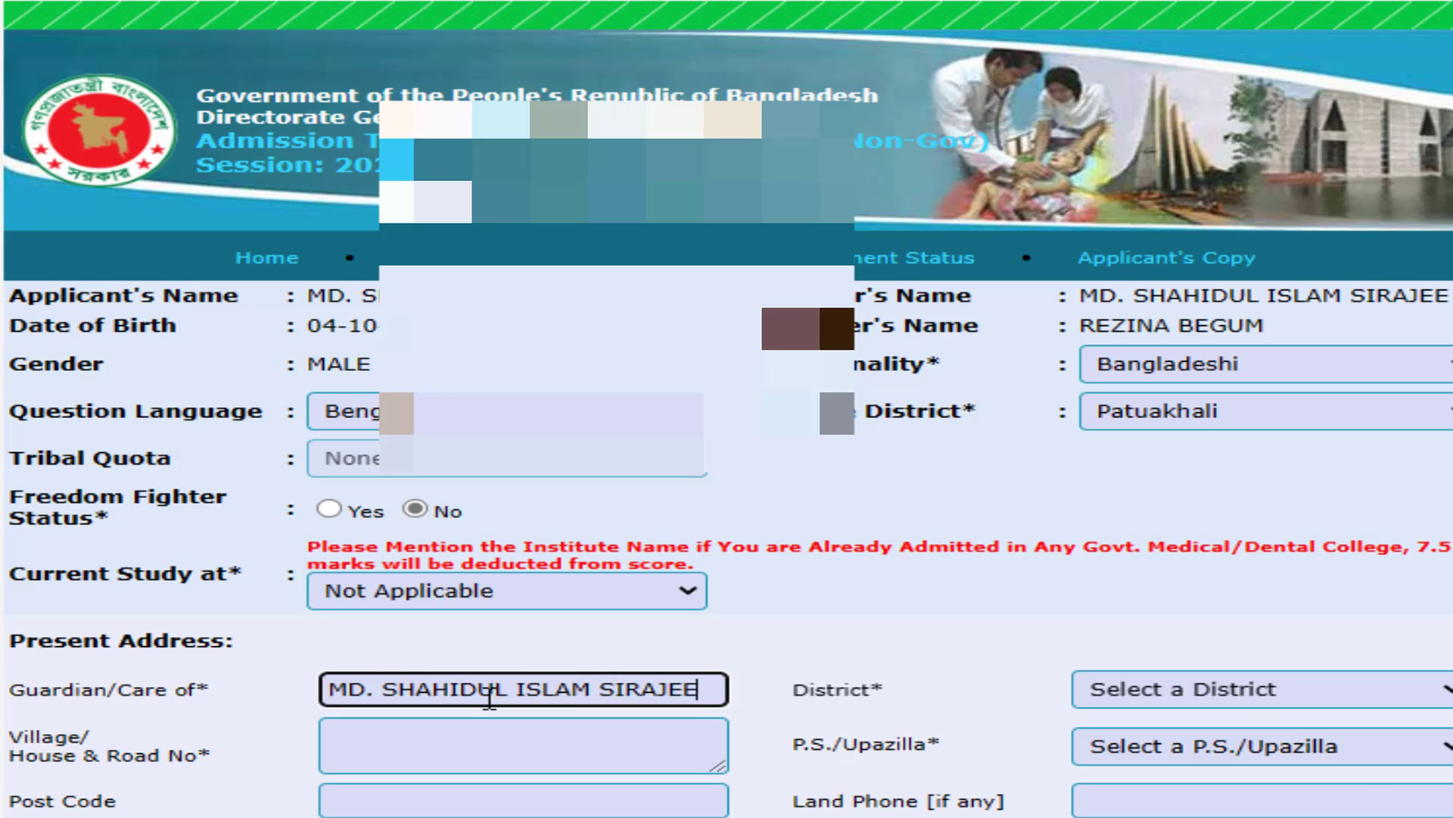
# - Set present district Dhaka and upazilla Sabujbag, and start the village/road line
pyautogui.click(1247, 696)
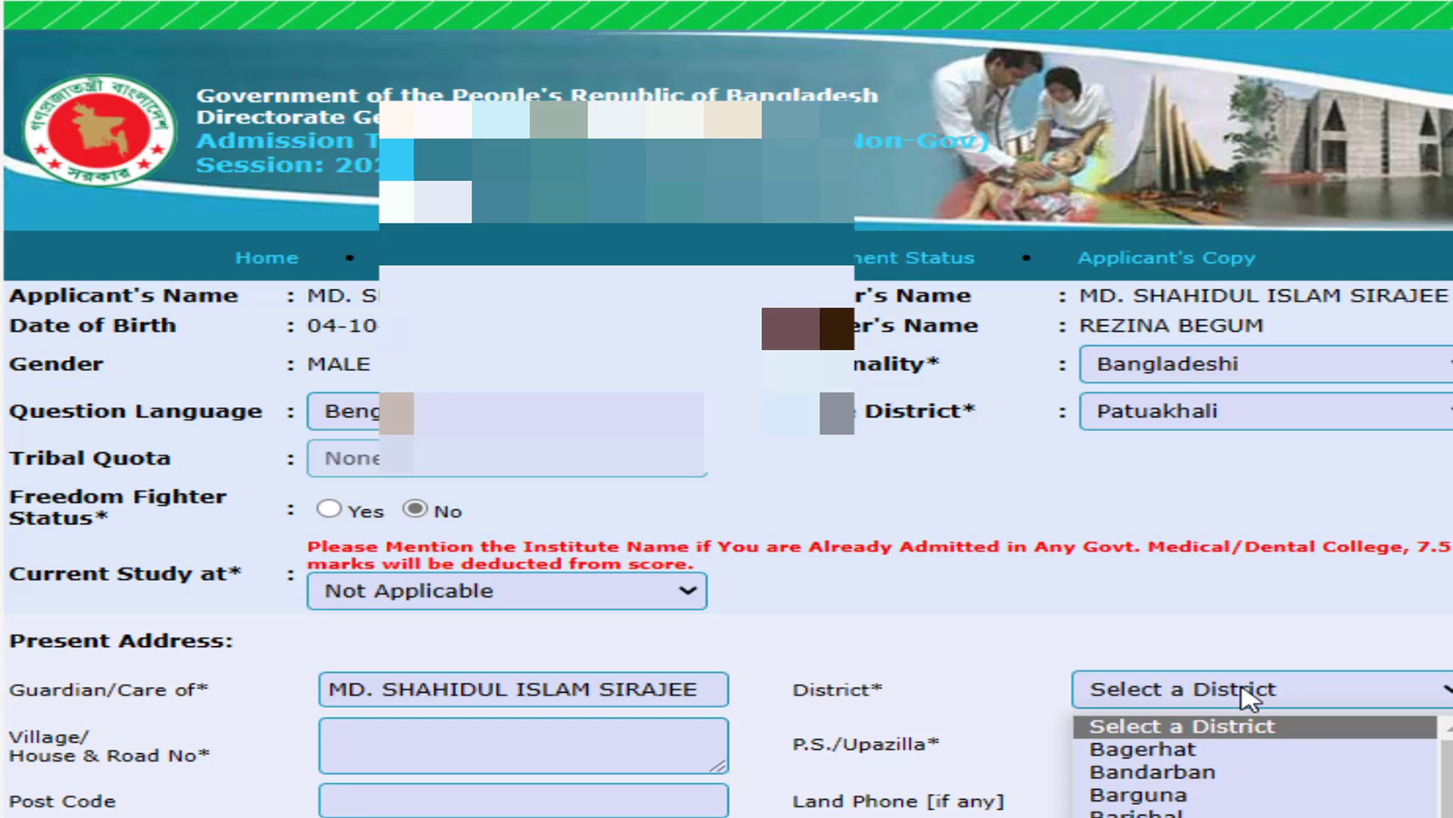
pyautogui.press('d')
pyautogui.click(1248, 696)
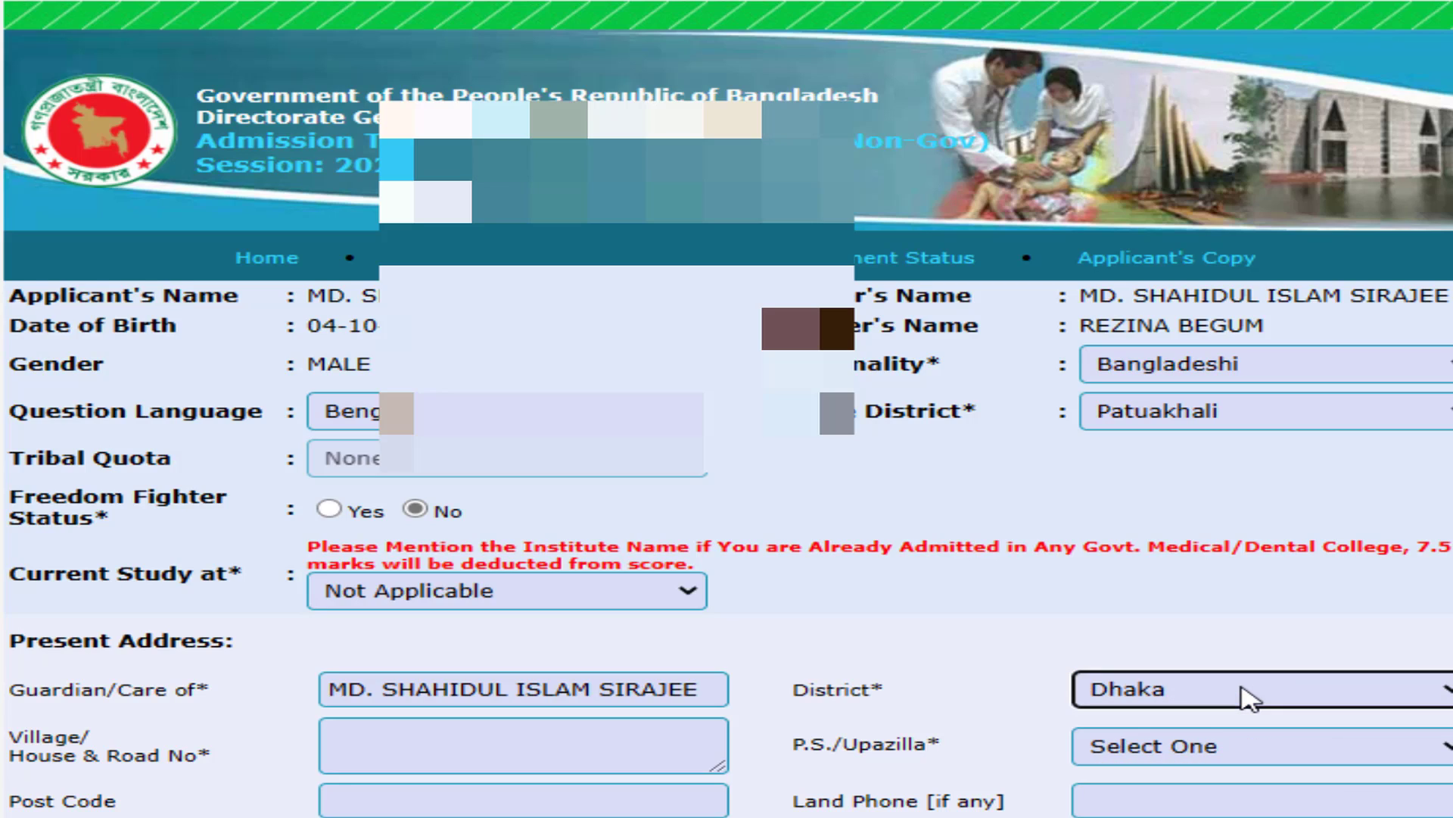
pyautogui.click(1186, 753)
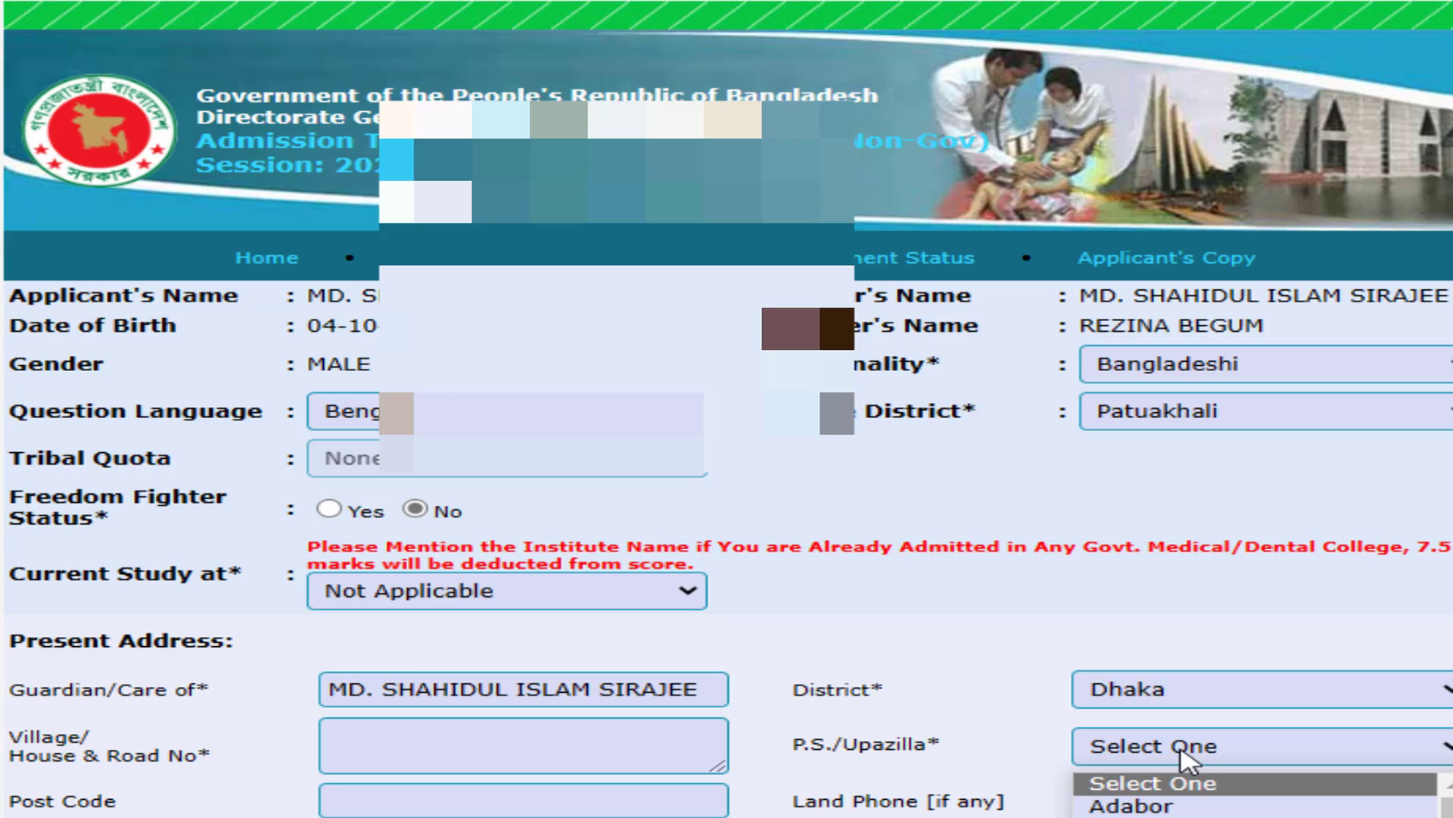
pyautogui.write('mu')
pyautogui.click(1186, 755)
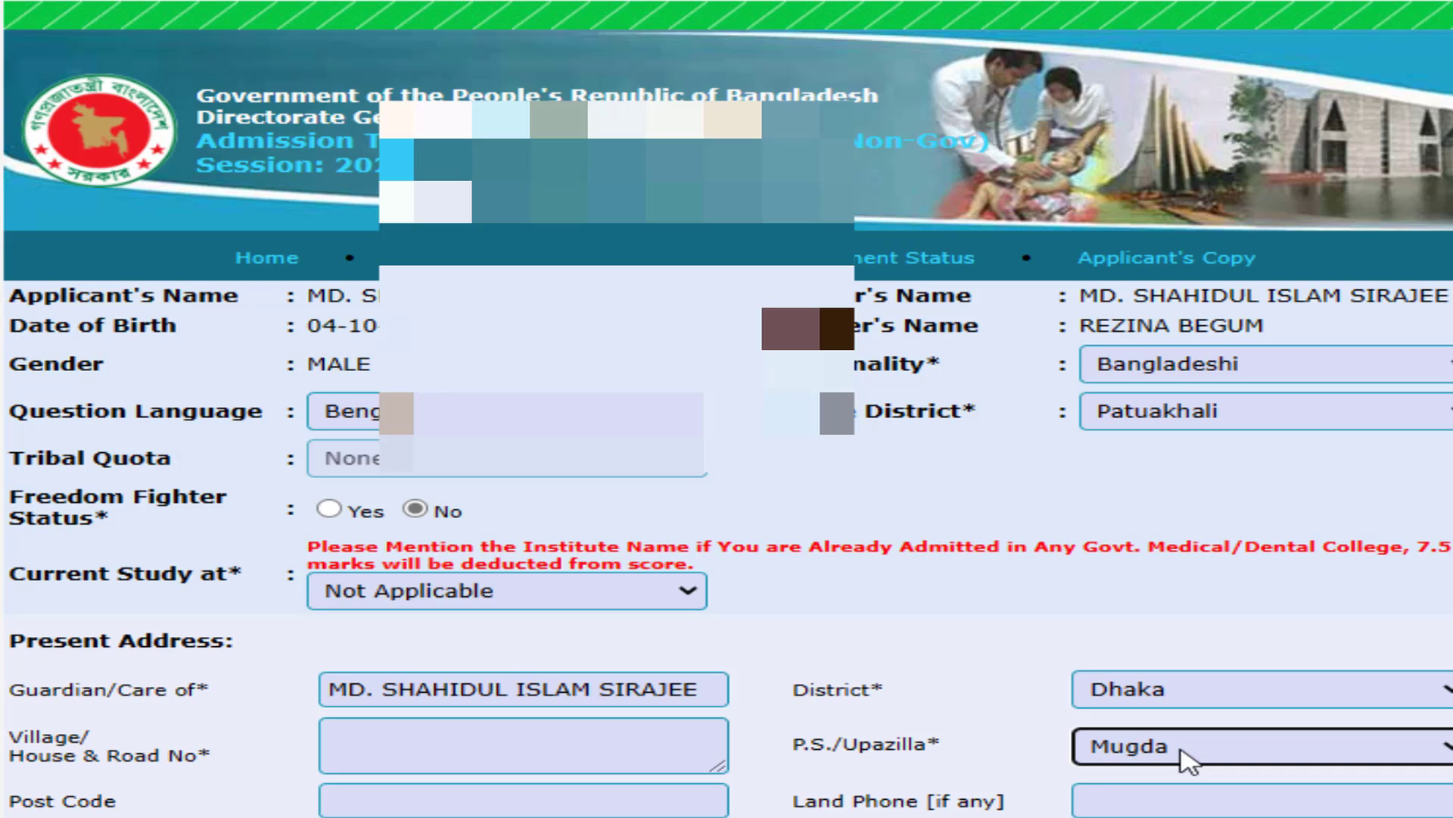
pyautogui.click(1107, 748)
pyautogui.write('s')
pyautogui.click(1104, 748)
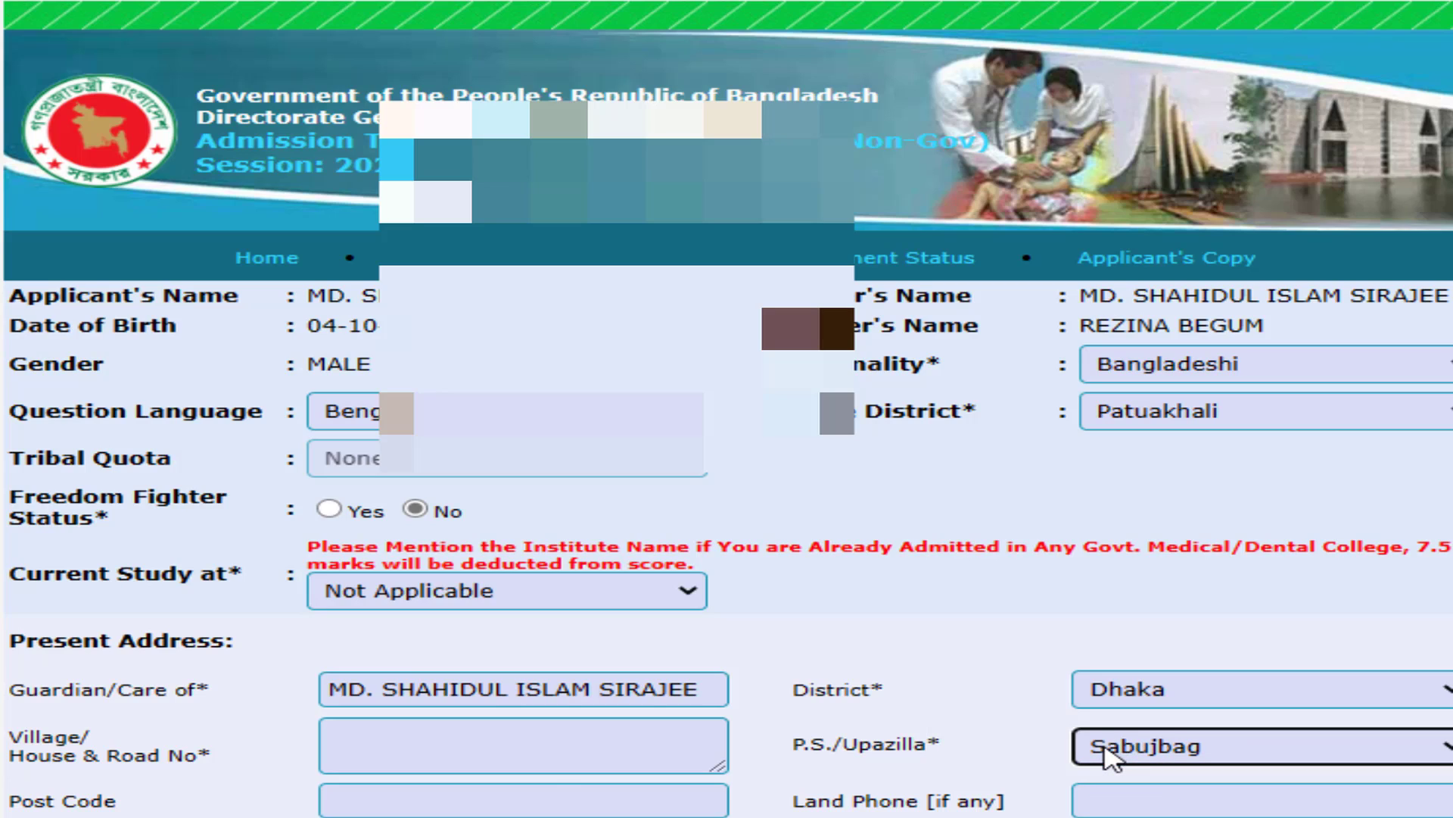
pyautogui.click(532, 739)
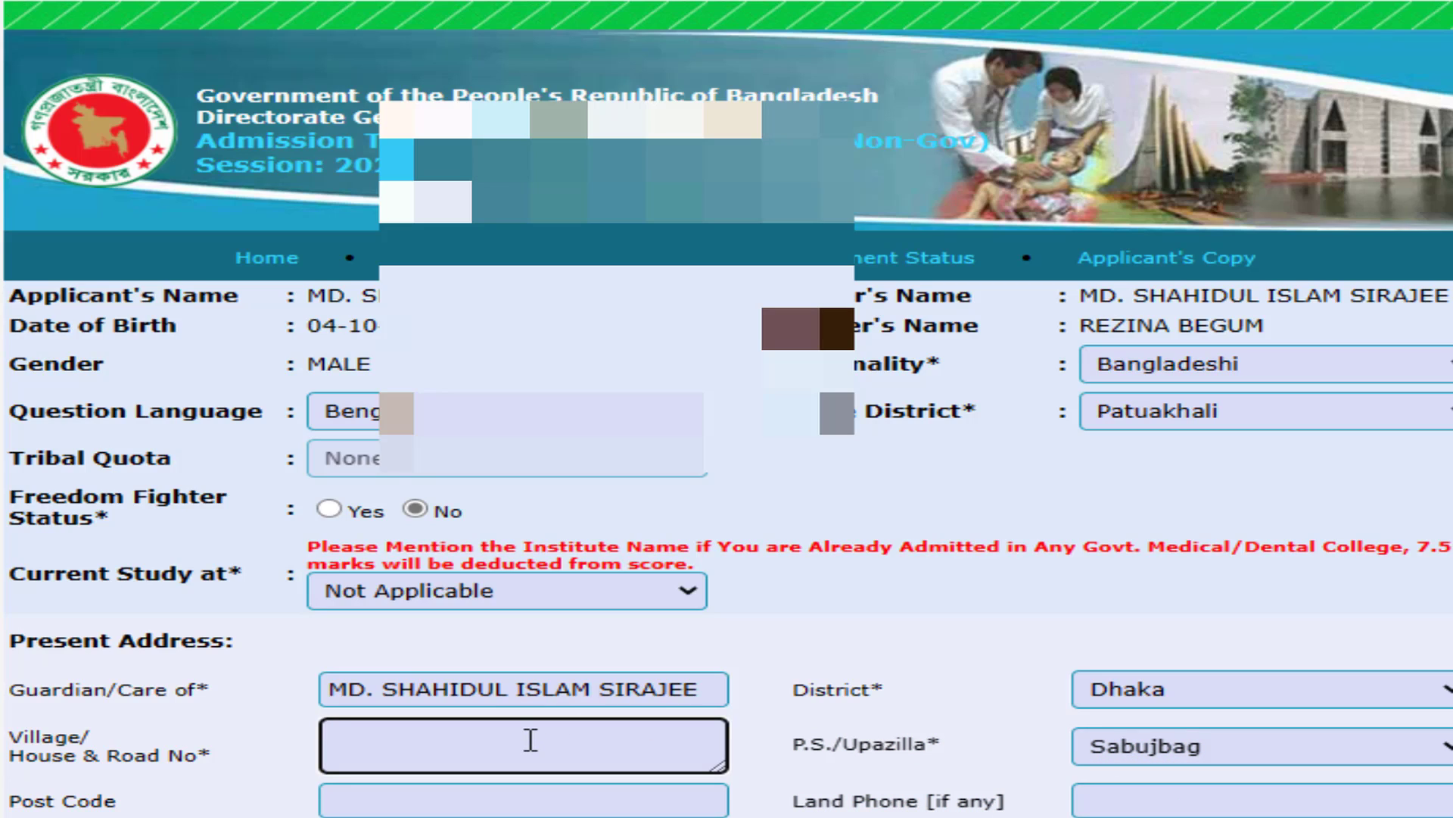
pyautogui.write('NORTH GORAN')
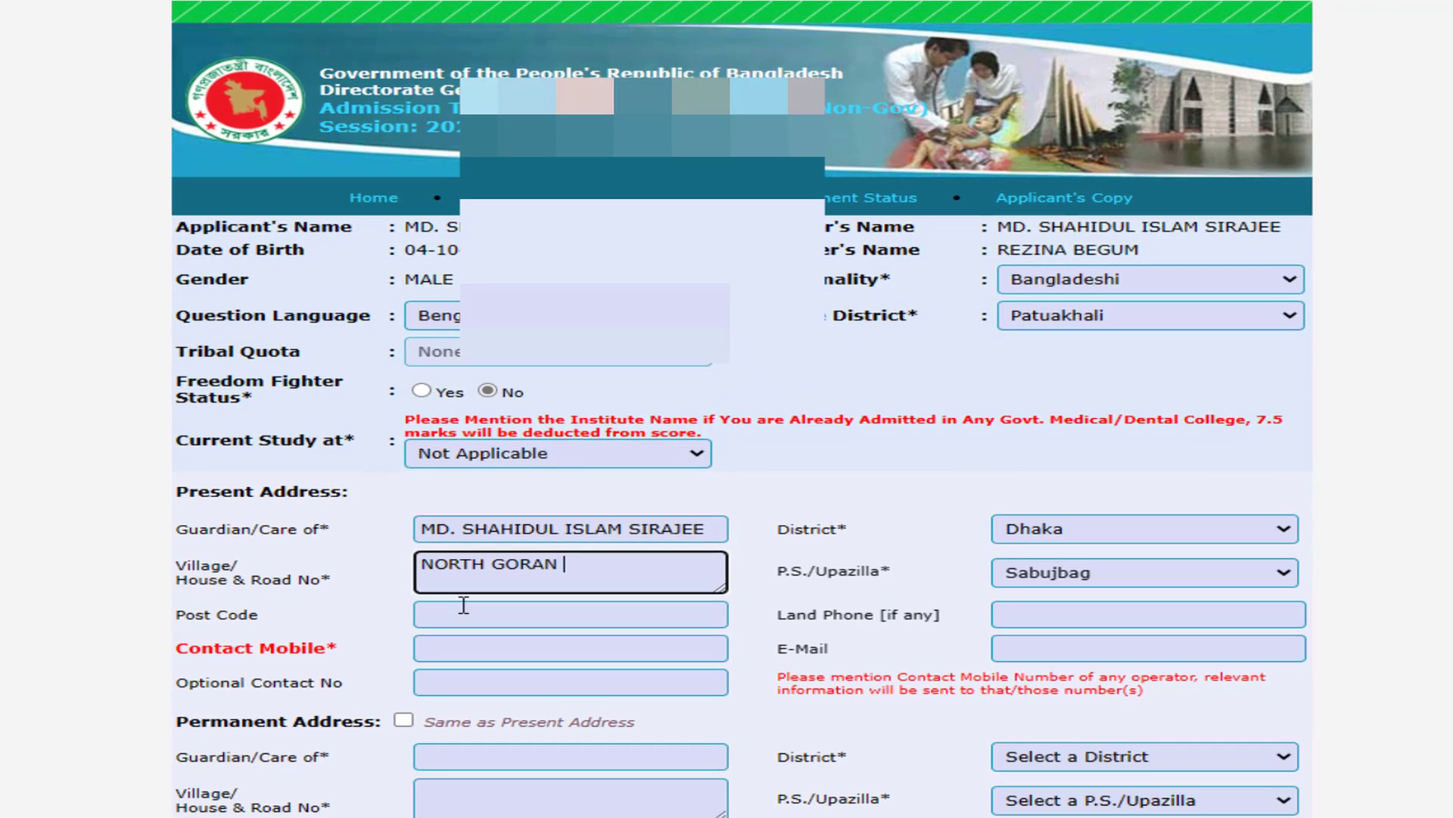
# - Enter the present-address post code and leave the land phone field empty
pyautogui.click(542, 610)
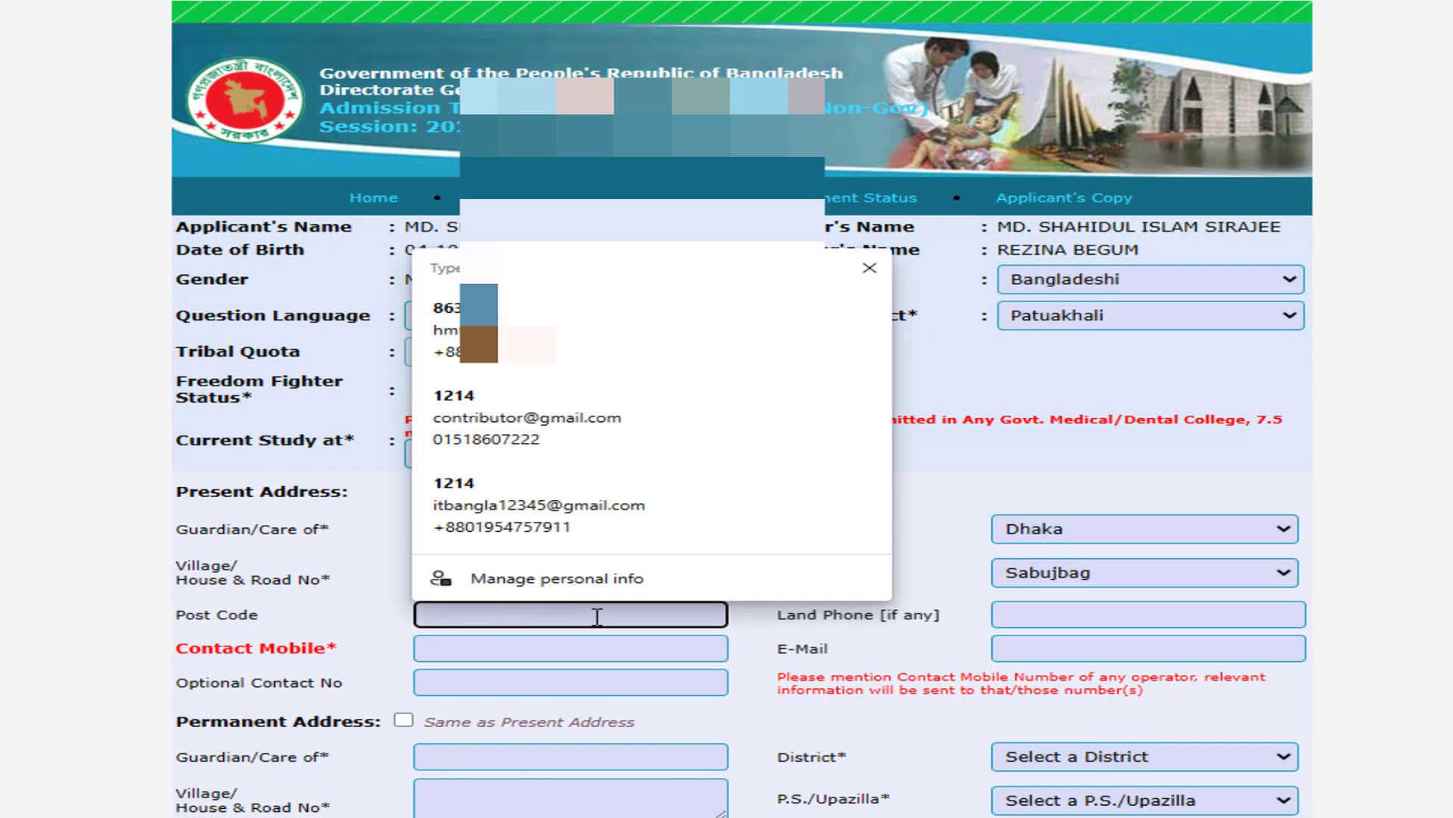
pyautogui.write('1214')
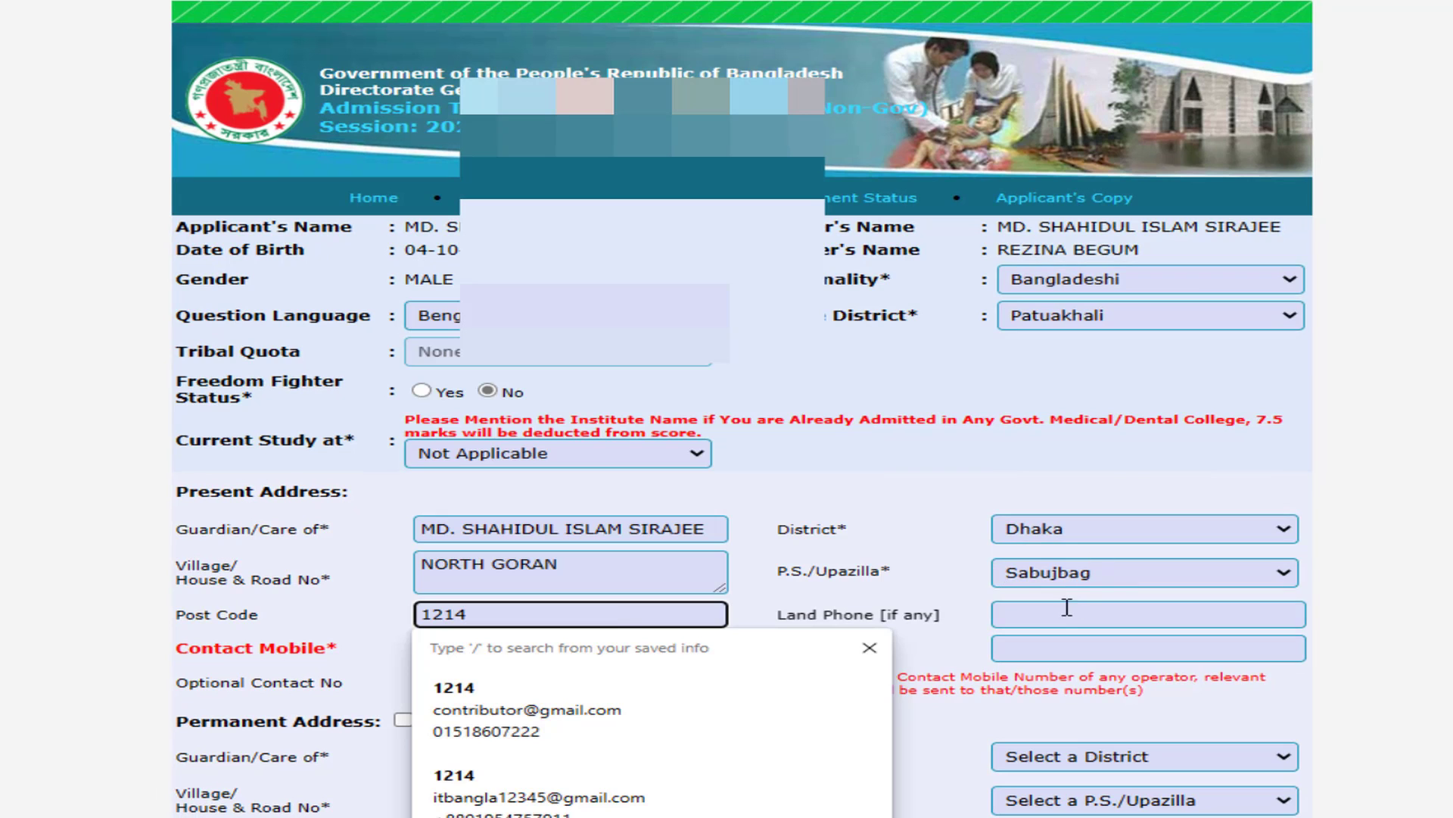
pyautogui.click(1067, 613)
pyautogui.click(828, 642)
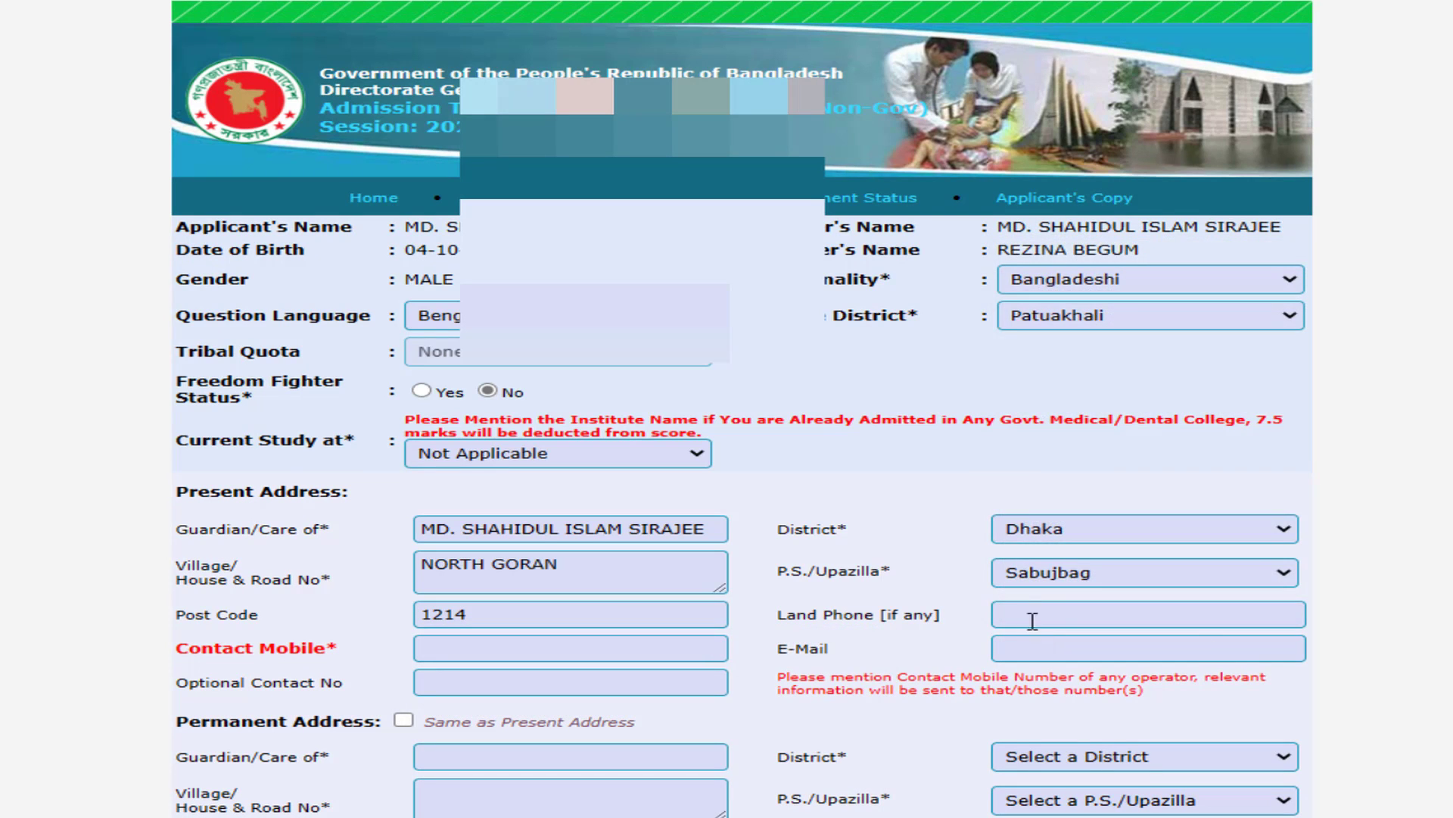
pyautogui.click(1032, 616)
pyautogui.click(1392, 645)
# - Fill in the contact mobile number and the optional contact number
pyautogui.click(536, 651)
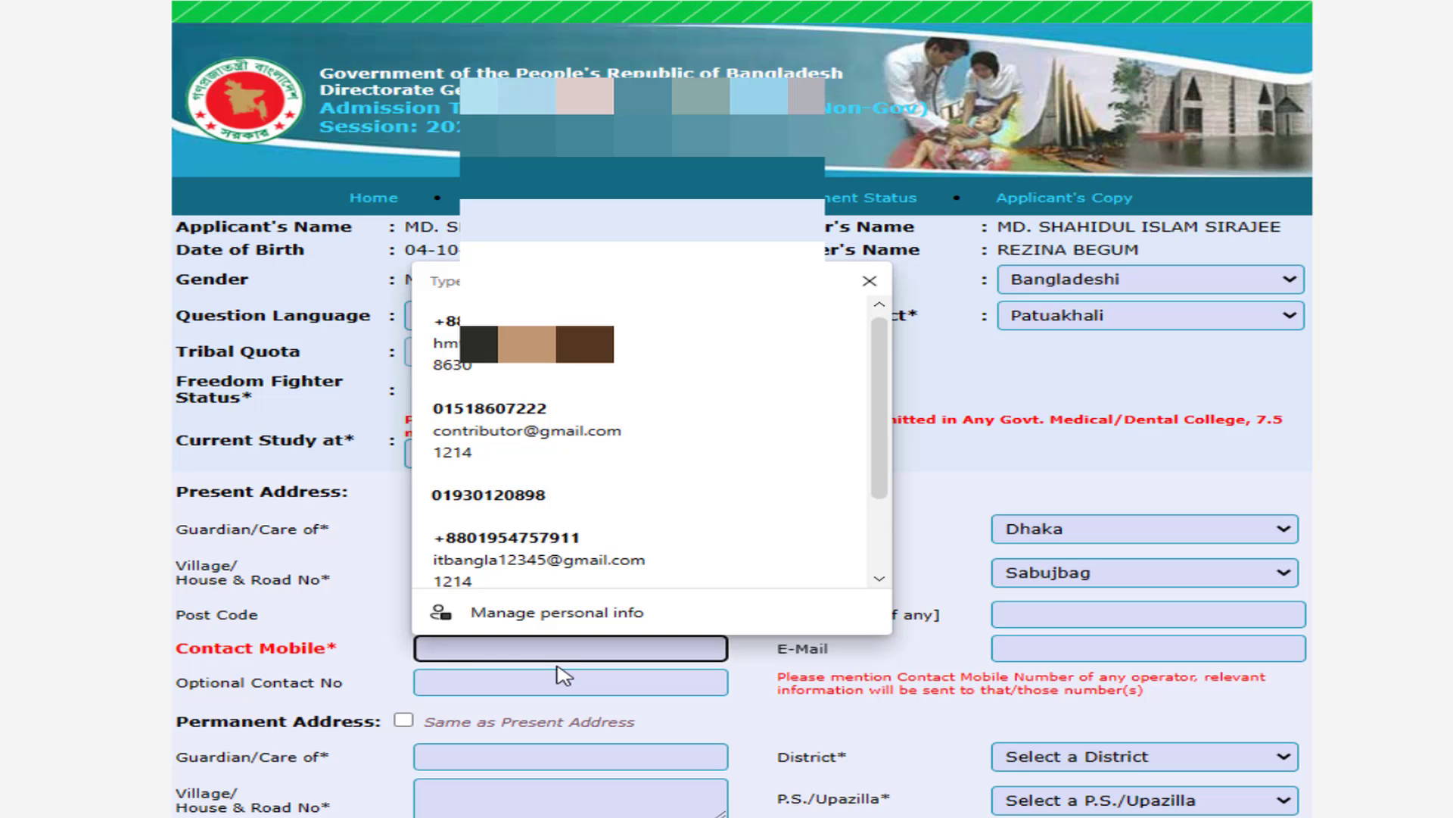
pyautogui.write('01765')
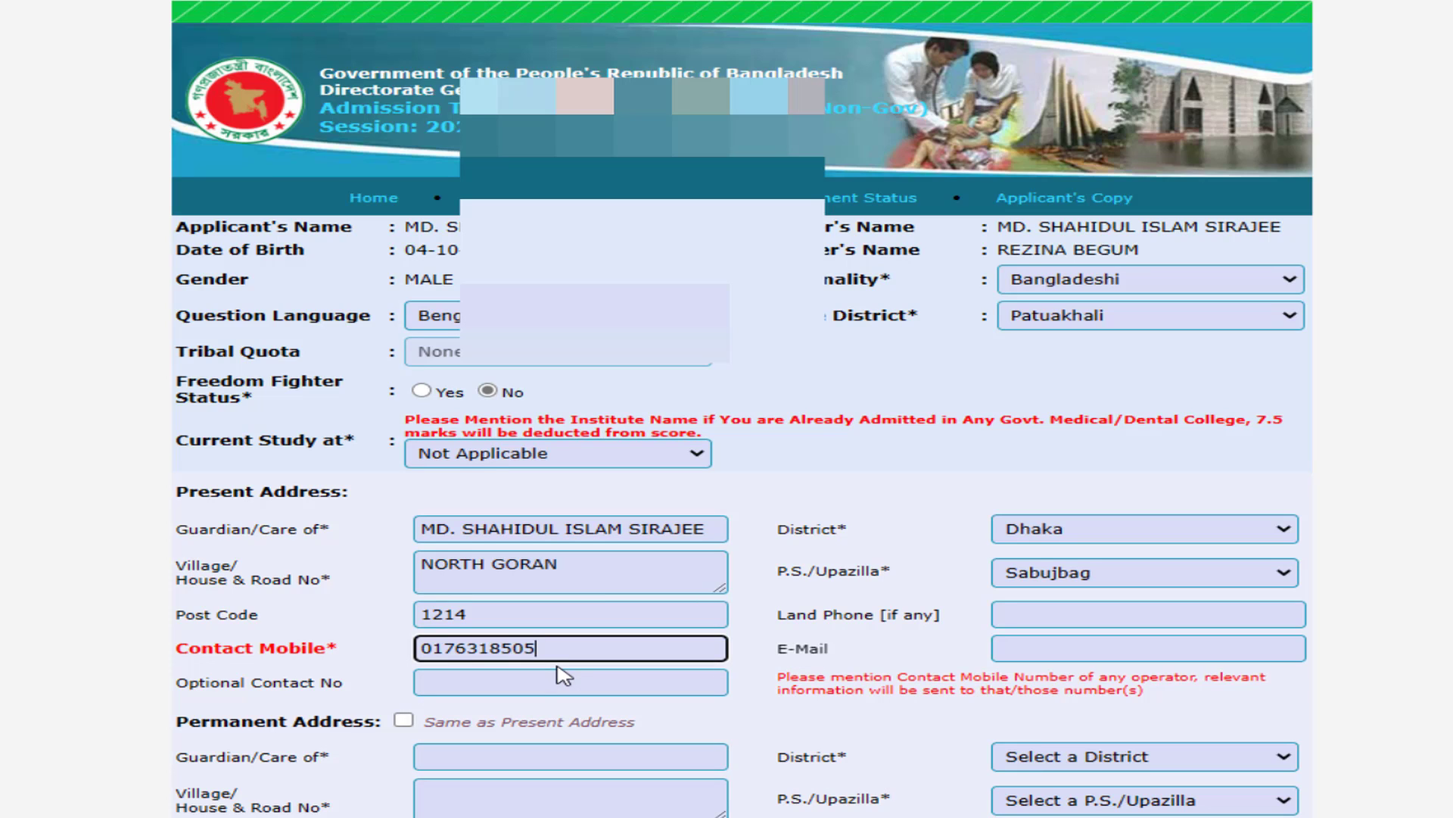
pyautogui.click(536, 688)
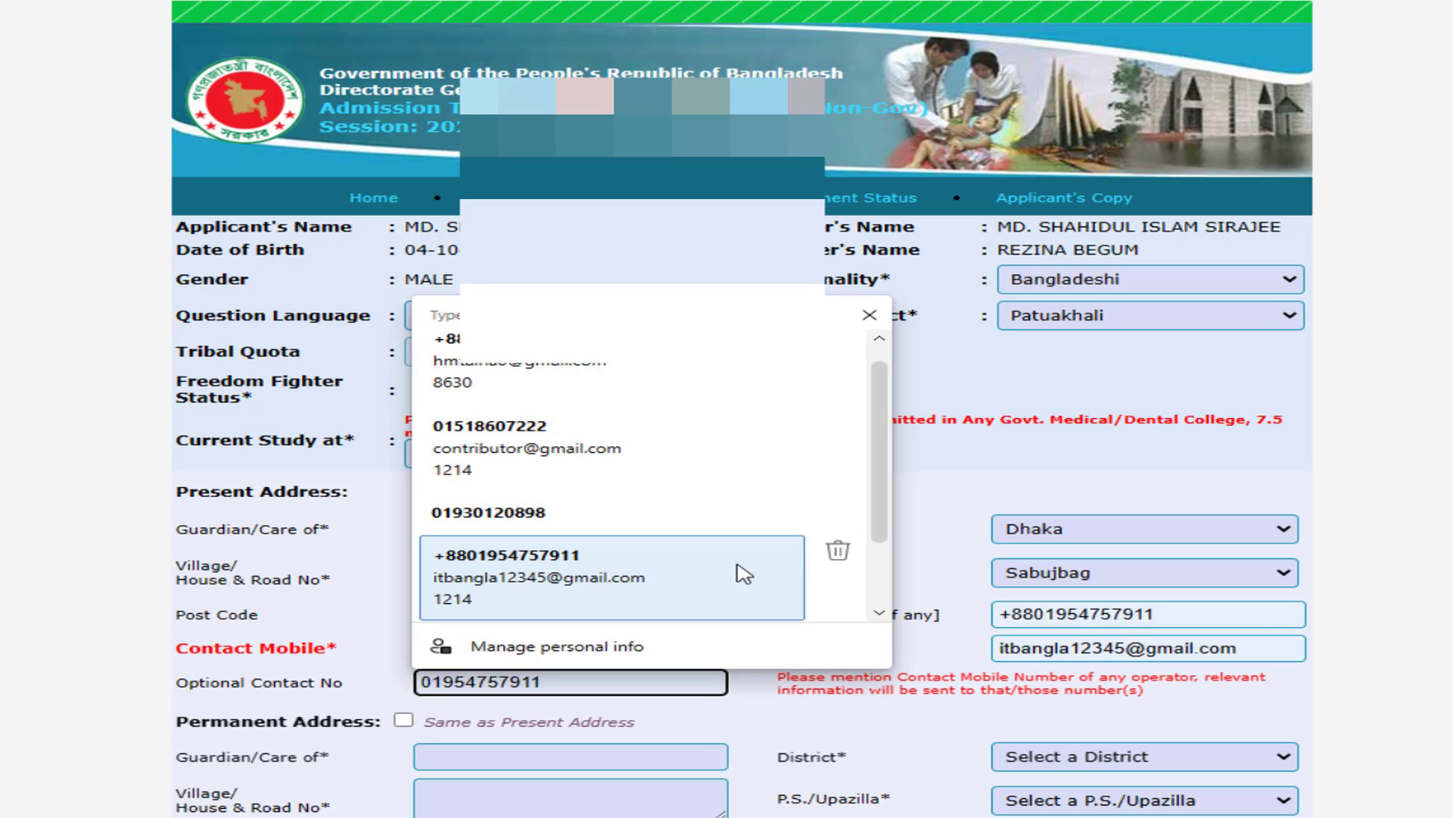
pyautogui.click(555, 690)
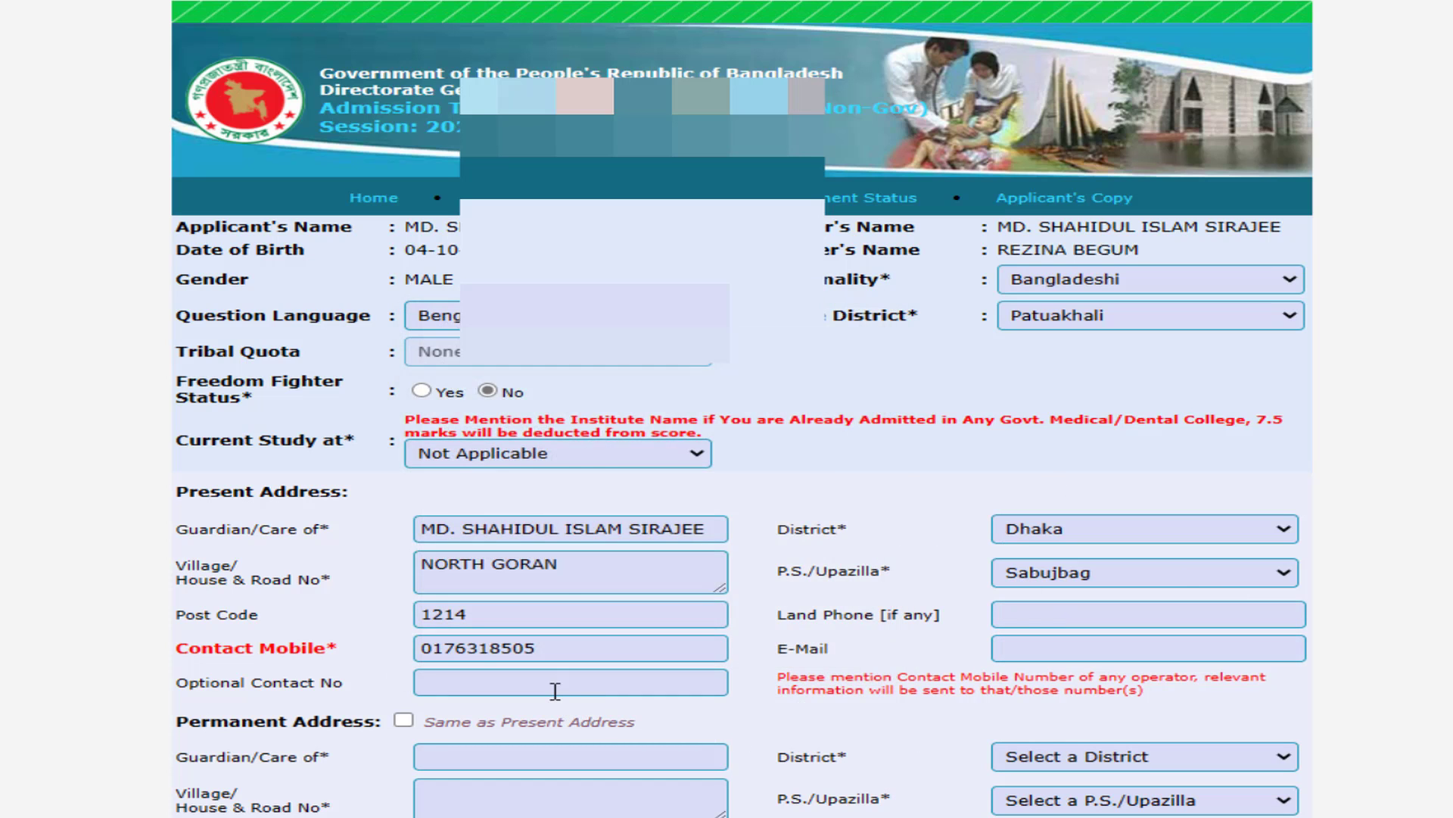
pyautogui.click(555, 690)
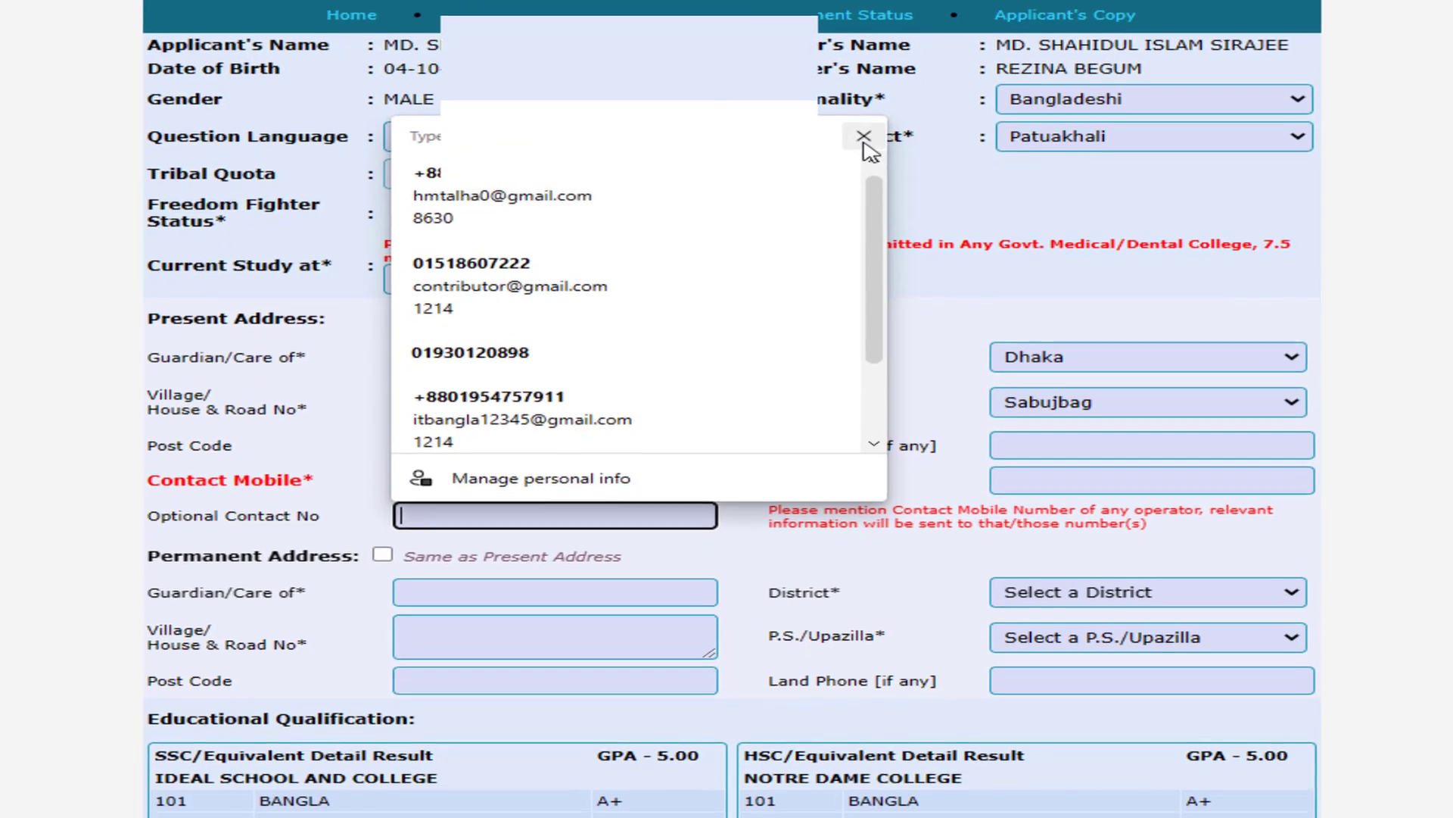
pyautogui.click(532, 677)
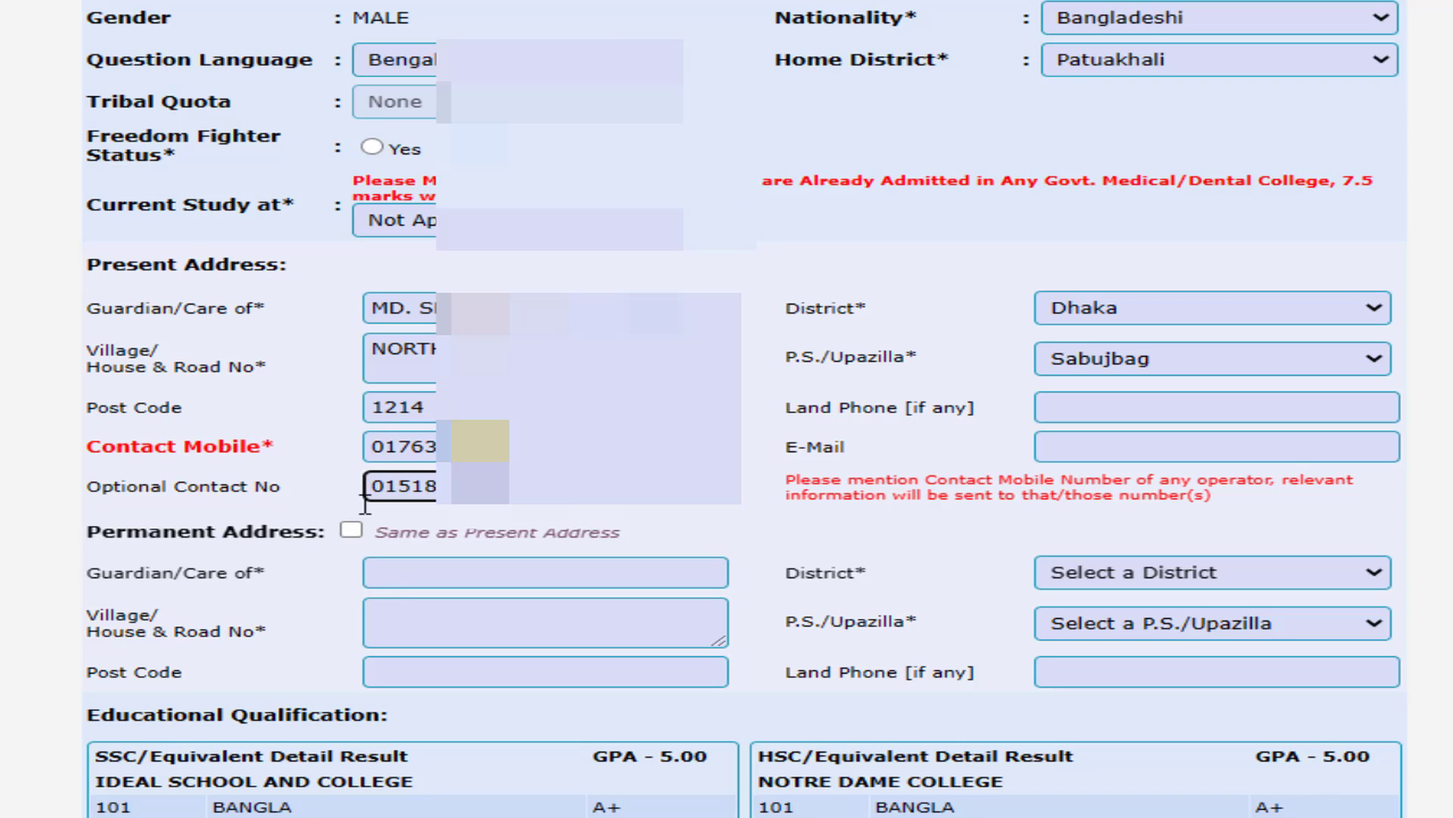
# - Untick Same as Present Address; set permanent district Patuakhali and upazila Dashmina
pyautogui.click(354, 531)
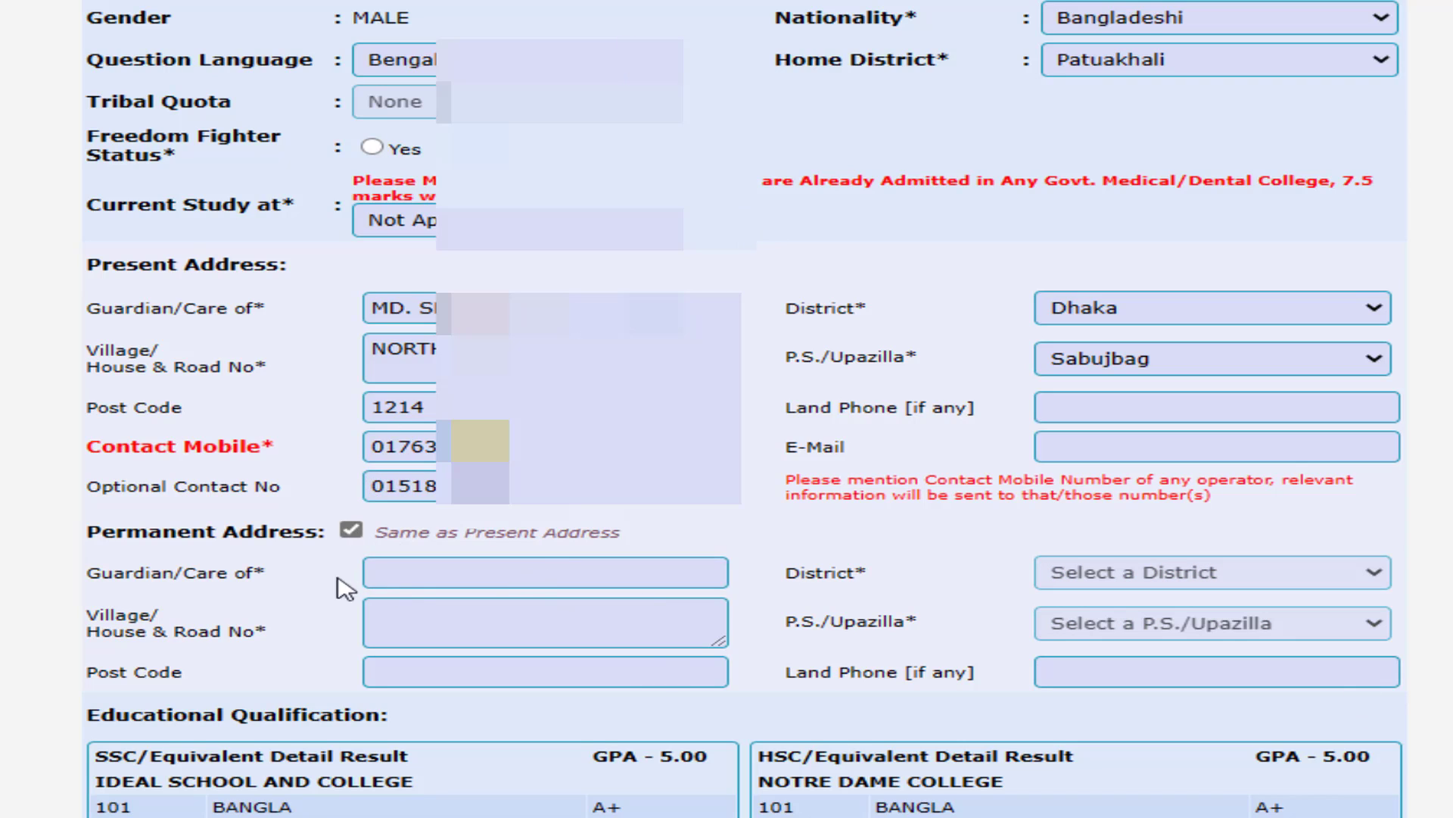
pyautogui.click(350, 532)
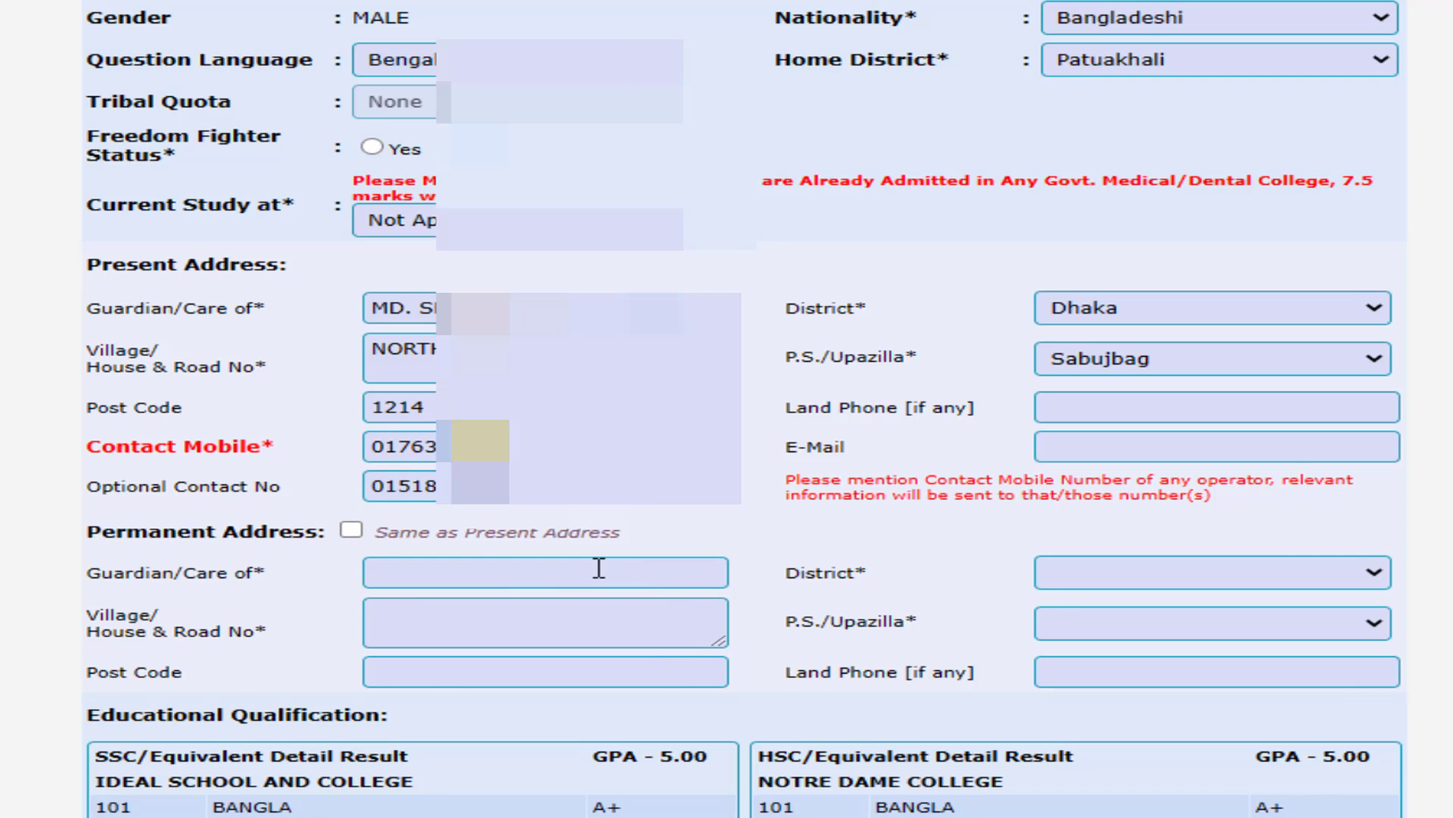
pyautogui.click(1281, 580)
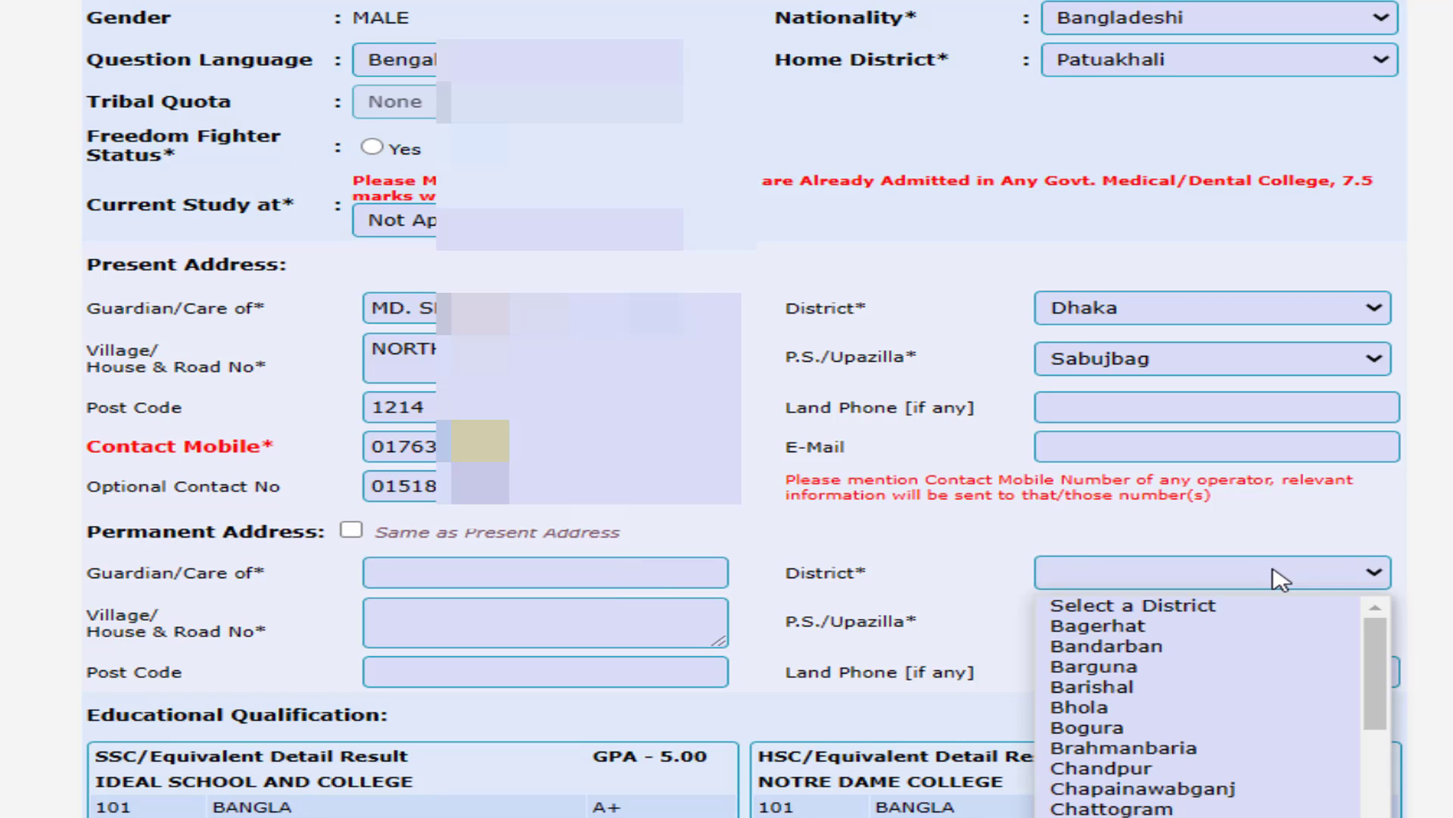
pyautogui.write('pat')
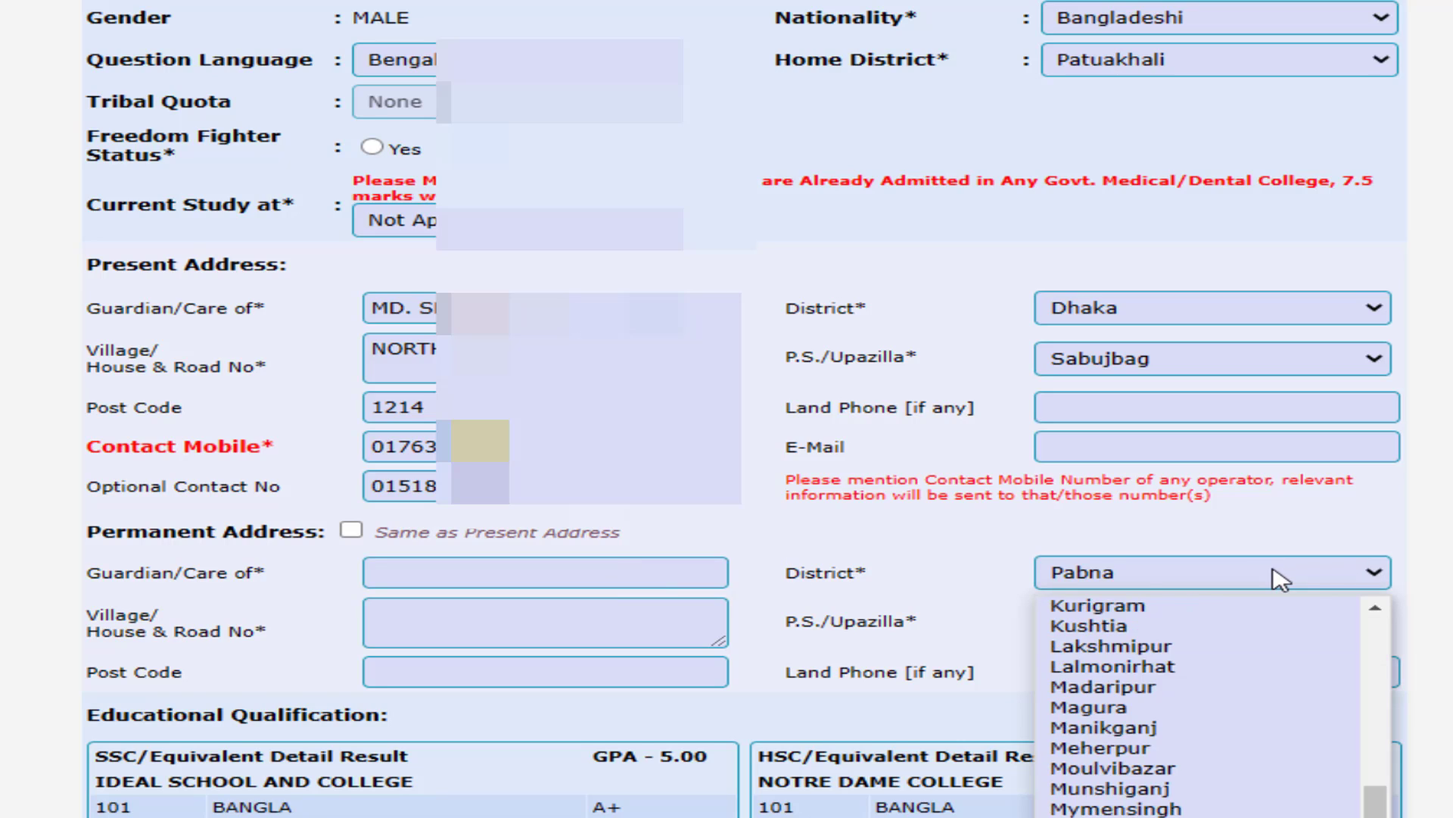
pyautogui.press('Return')
pyautogui.click(1215, 632)
pyautogui.write('d')
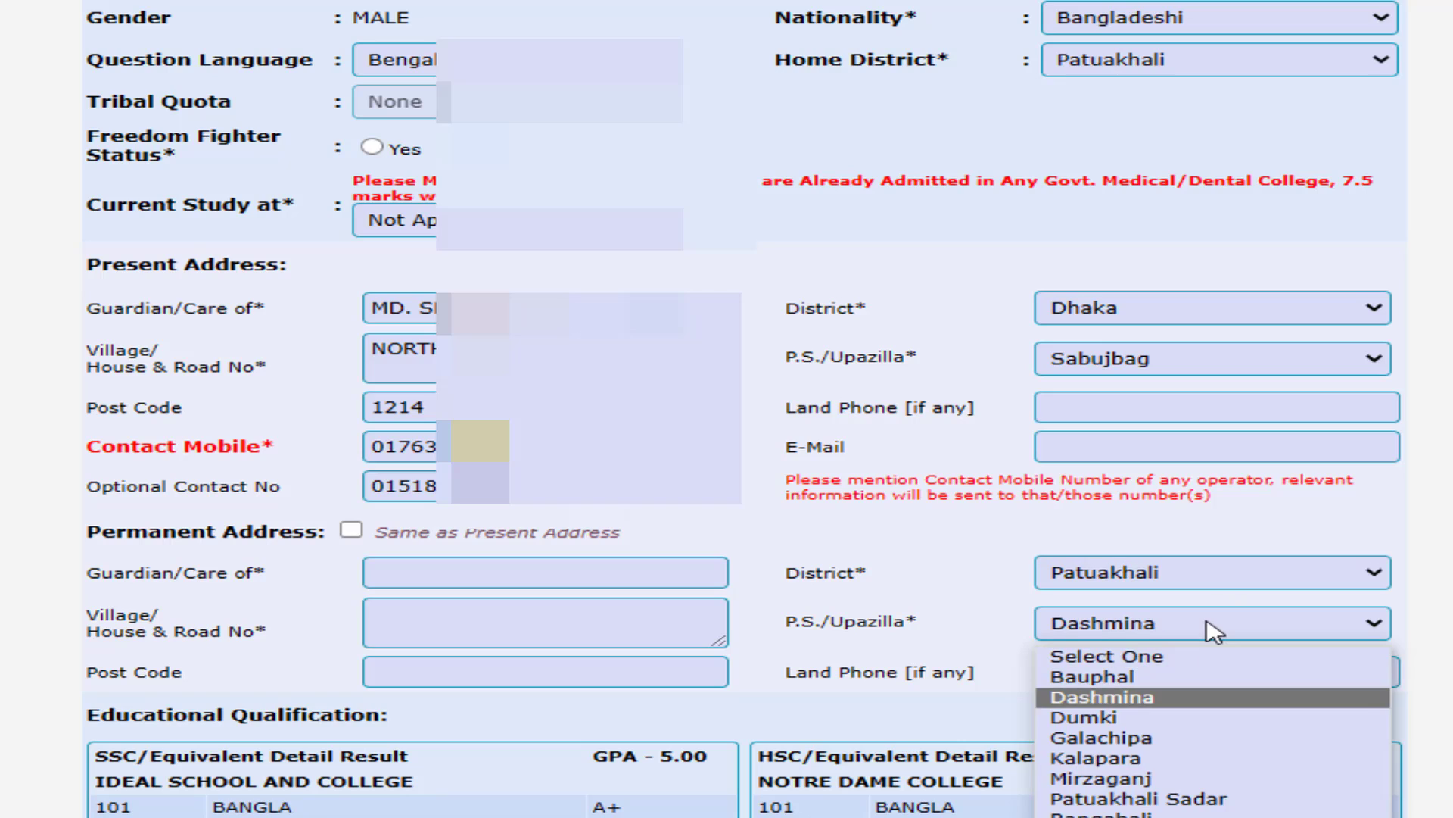
pyautogui.press('Return')
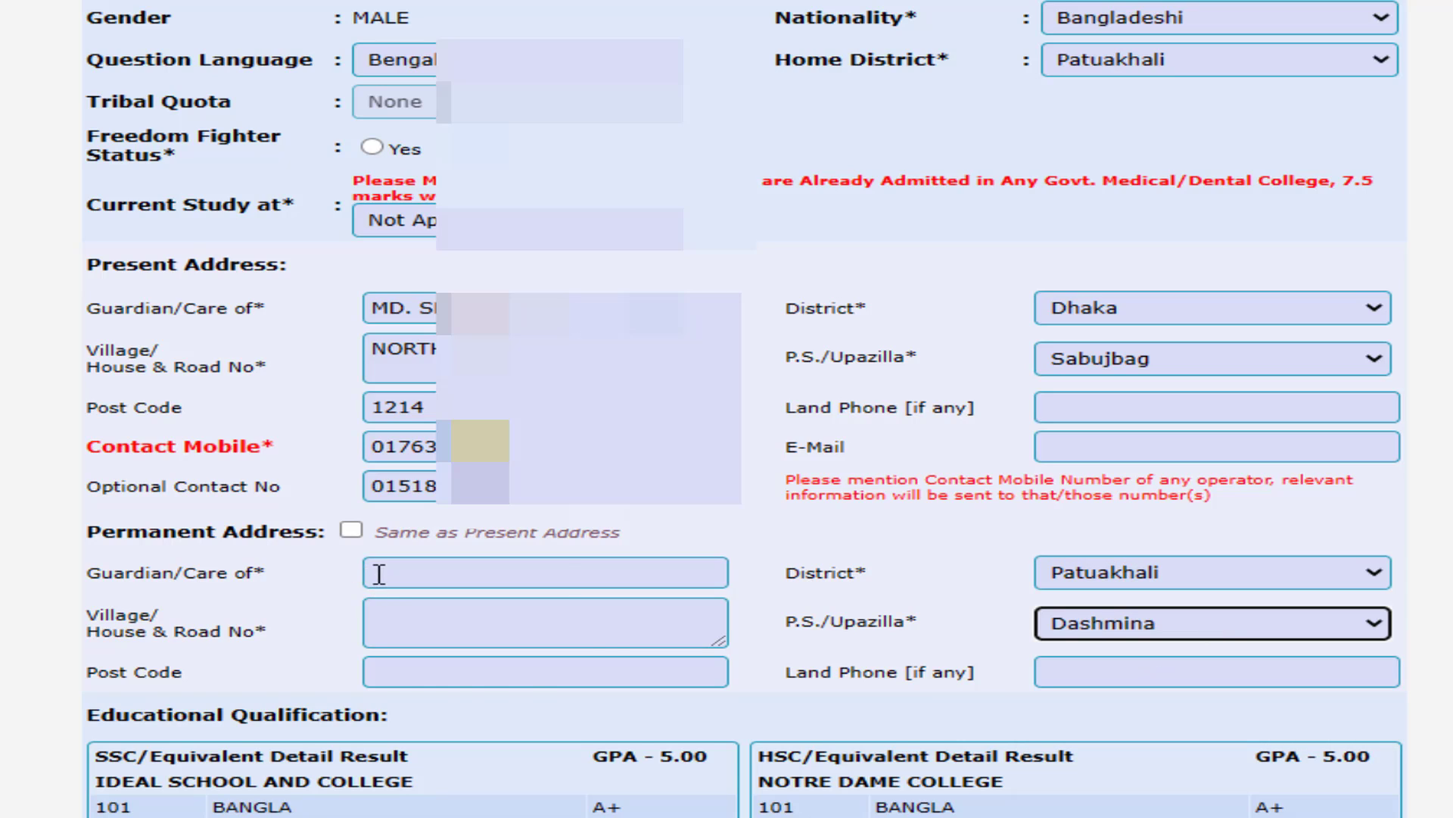
# - Copy the guardian's name into the permanent address and fill village and post code
pyautogui.click(380, 574)
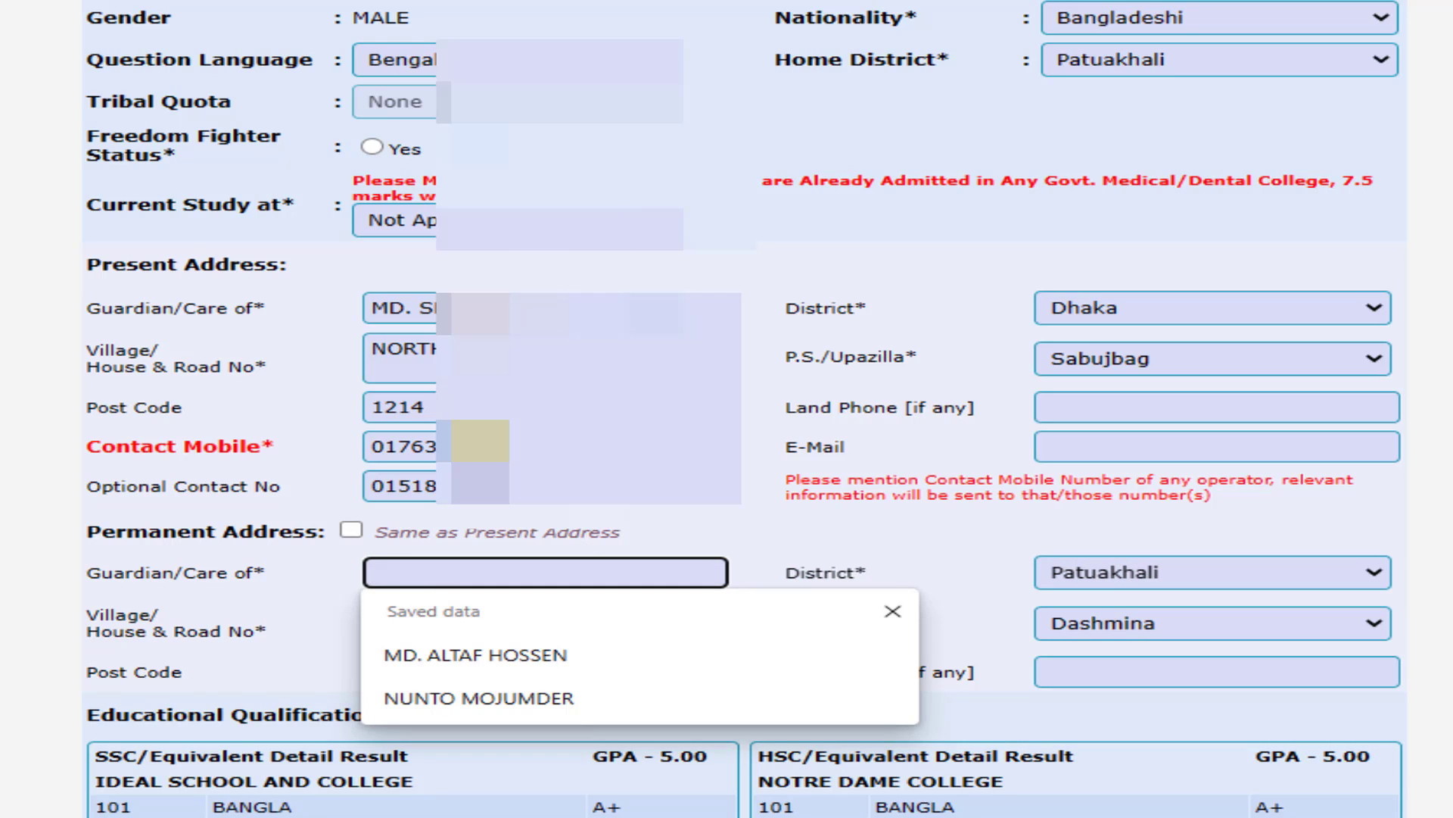
pyautogui.tripleClick(402, 308)
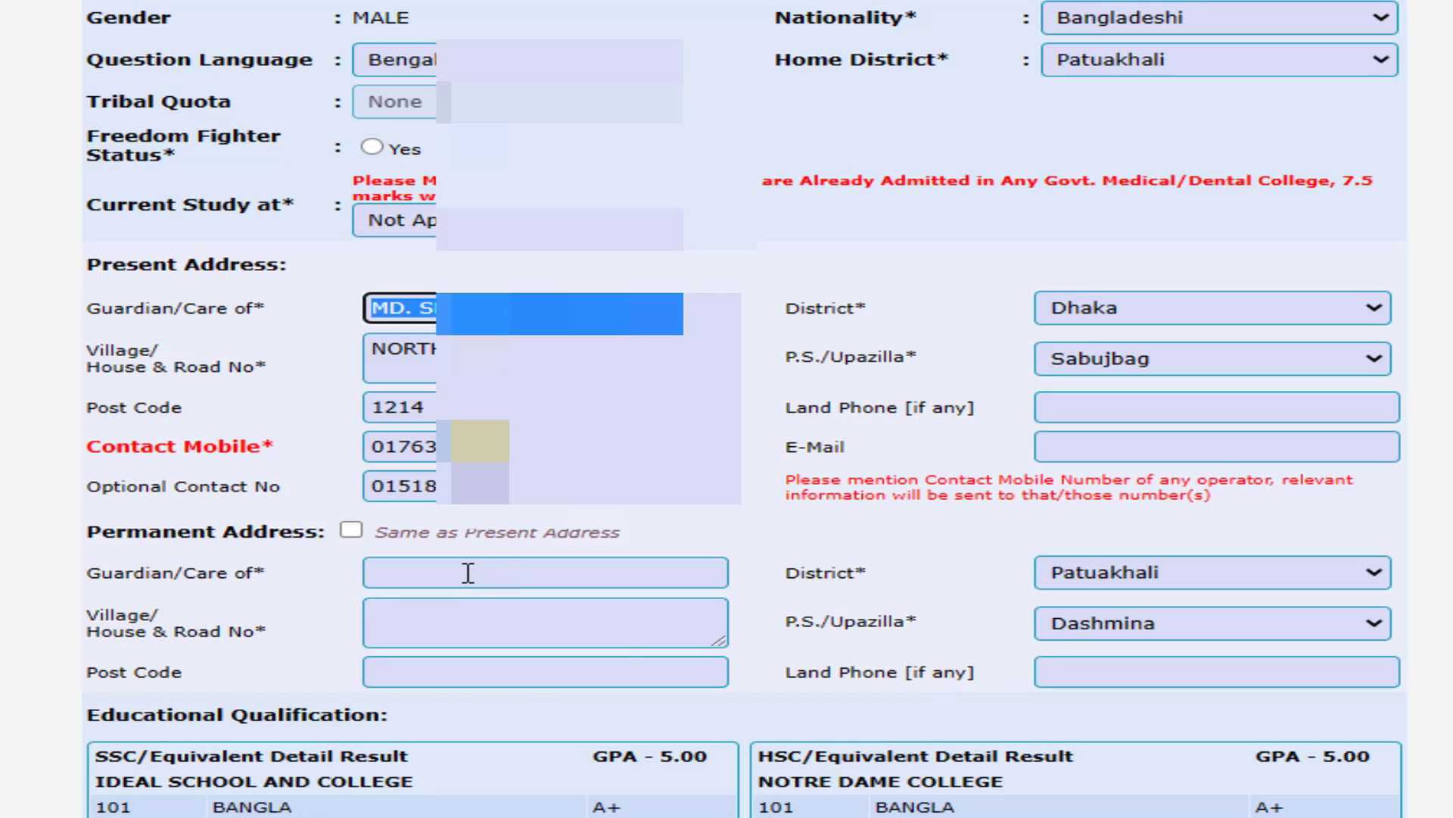
pyautogui.click(469, 573)
pyautogui.click(523, 632)
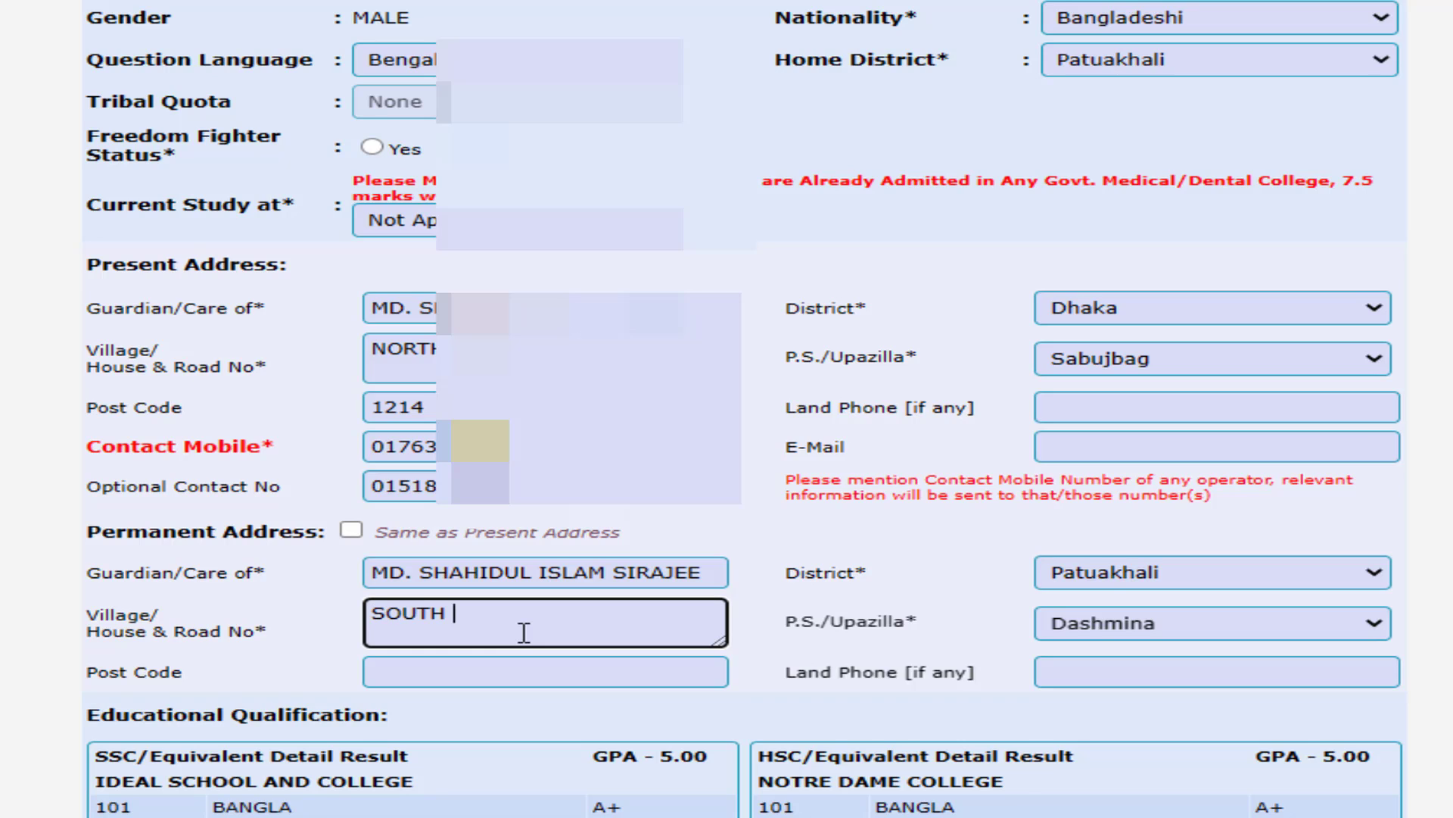
pyautogui.click(522, 672)
pyautogui.write('8630')
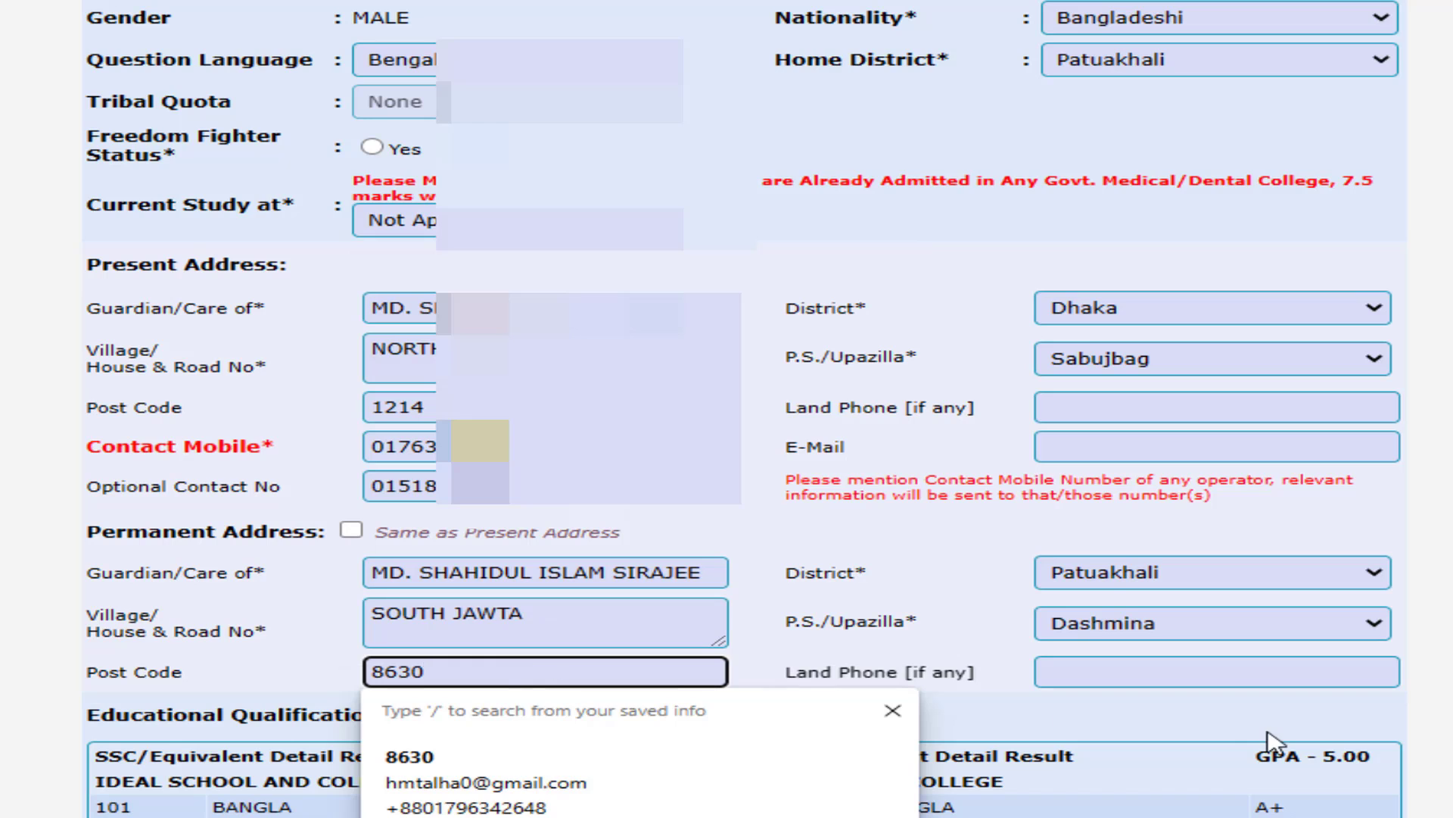
pyautogui.click(323, 602)
pyautogui.scroll(-3, 323, 602)
pyautogui.scroll(-2, 323, 602)
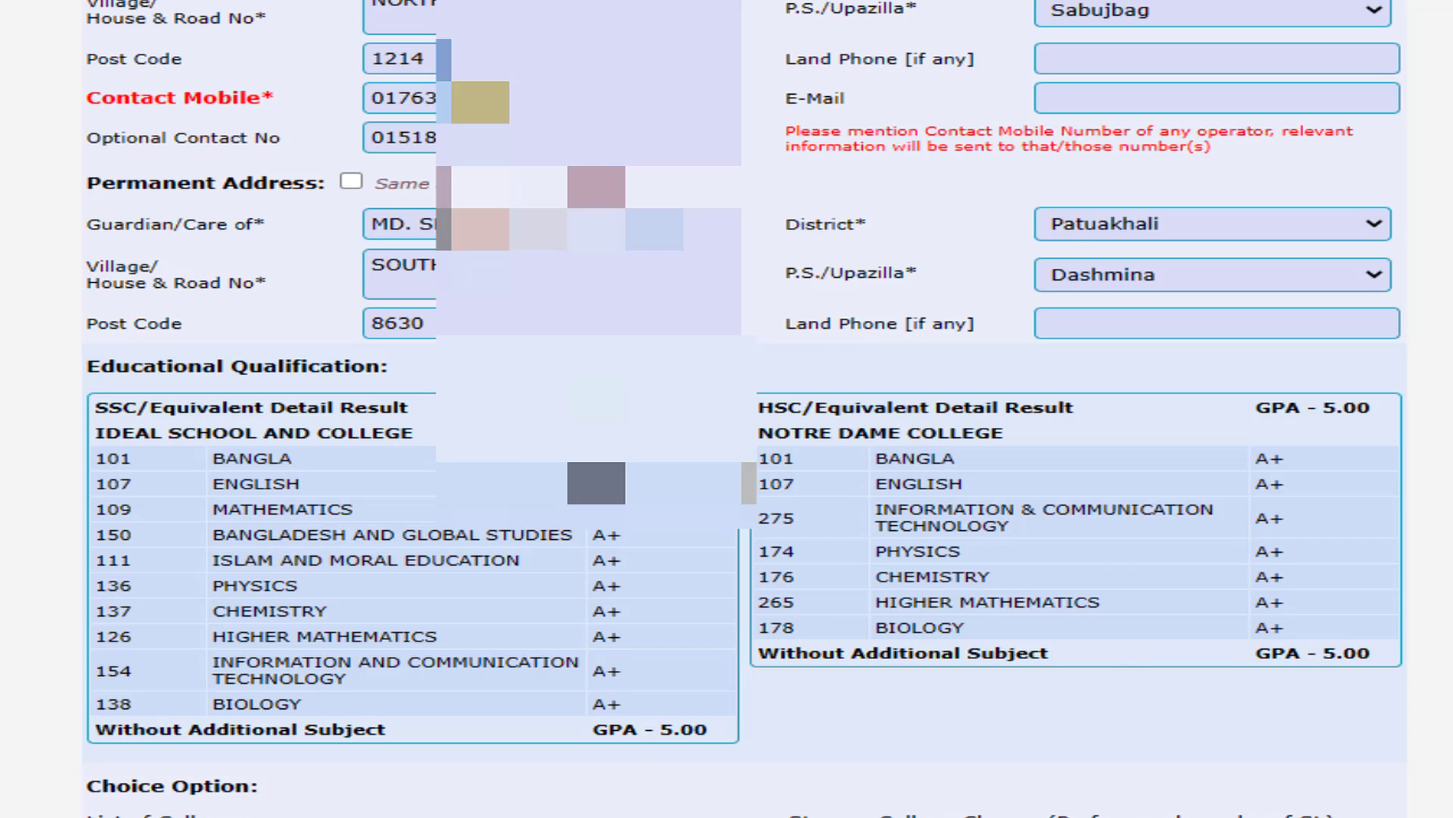
# - Add college [13], Bangabandhu Sheikh Mujib Medical College, as the first choice
pyautogui.scroll(-5, 311, 364)
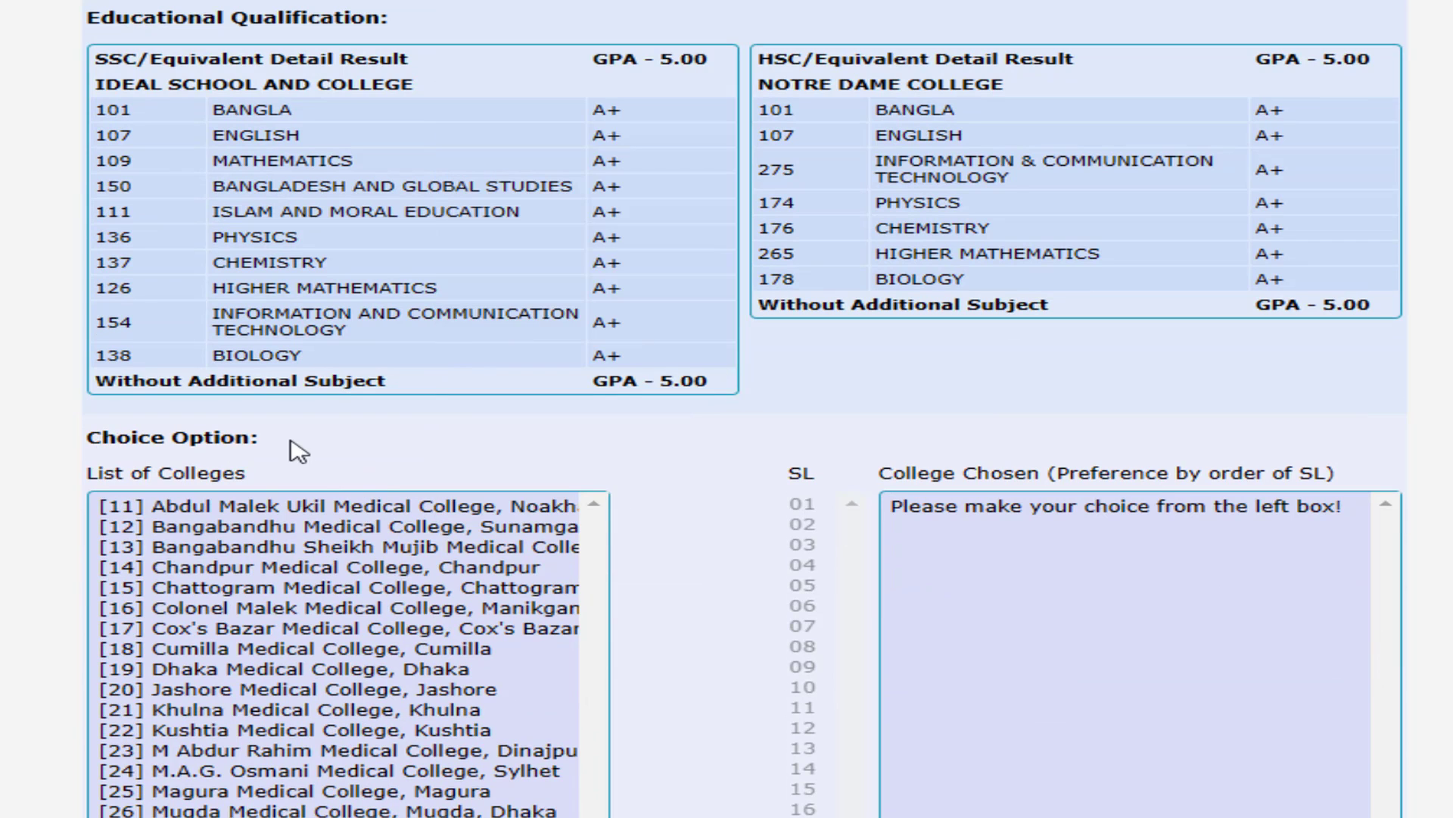
pyautogui.scroll(-2, 360, 443)
pyautogui.scroll(-1, 363, 416)
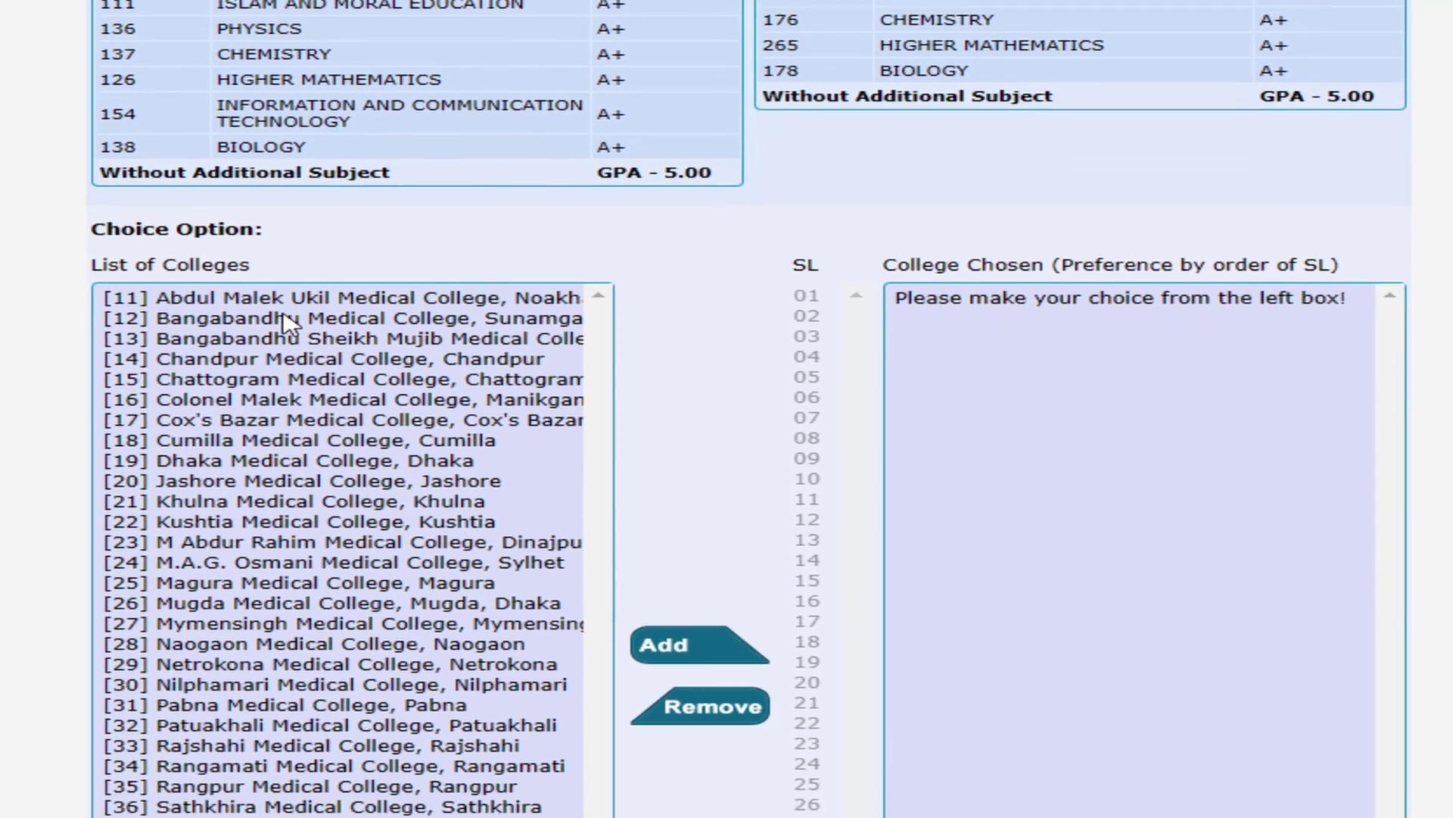
pyautogui.scroll(-2, 286, 321)
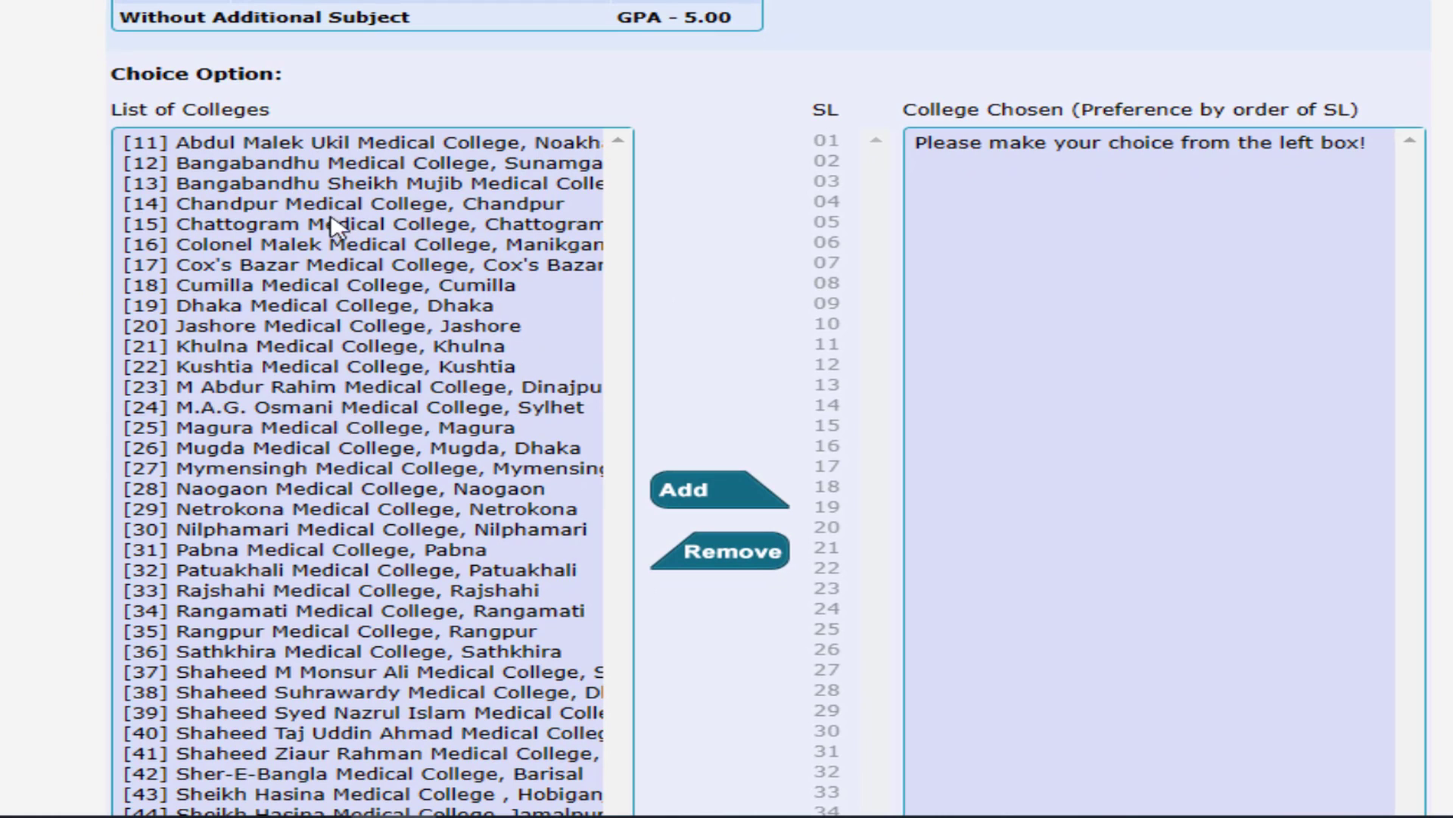
pyautogui.scroll(-2, 403, 391)
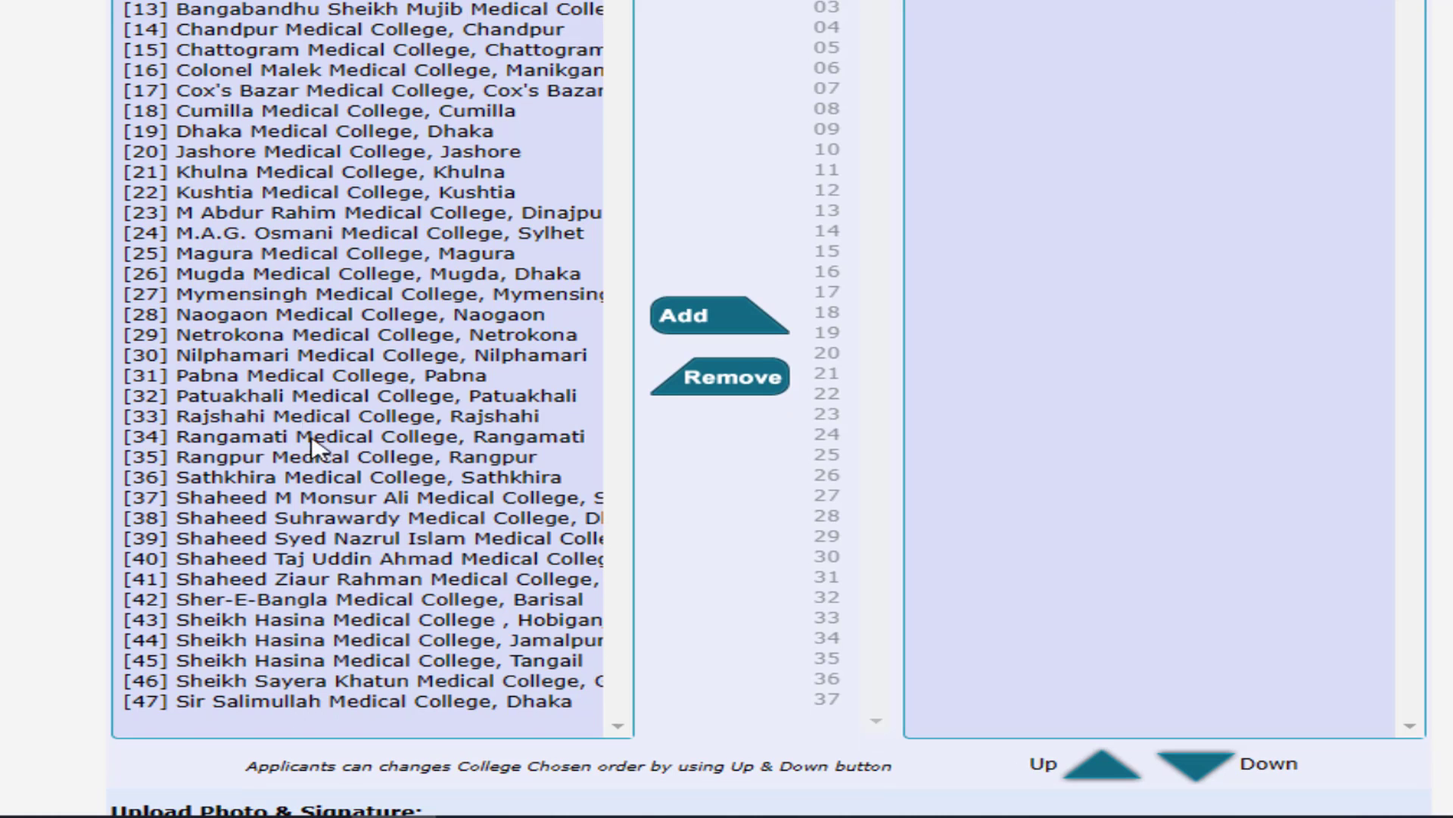
pyautogui.scroll(2, 308, 357)
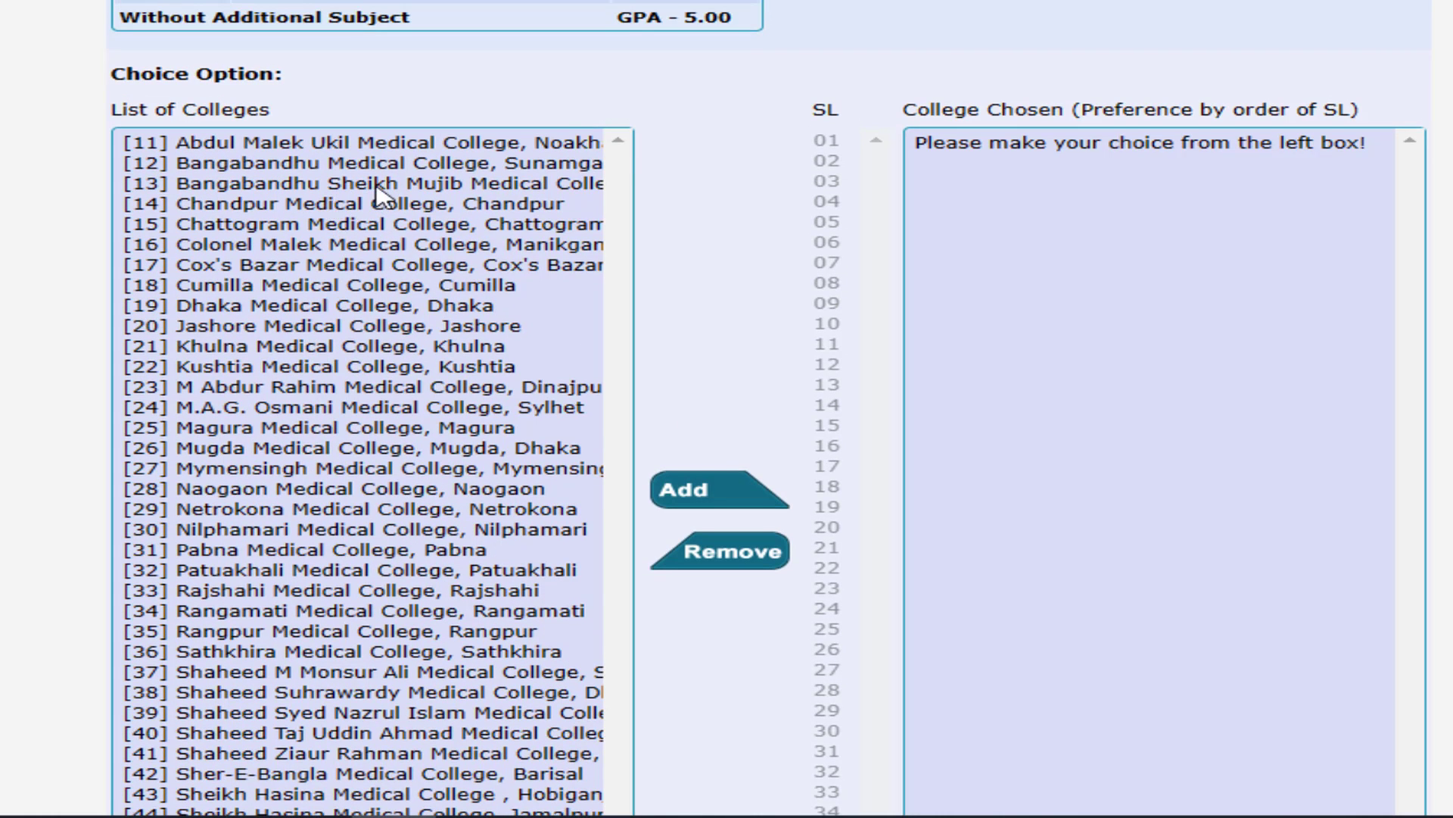
pyautogui.click(376, 186)
pyautogui.scroll(-1, 424, 257)
pyautogui.click(692, 401)
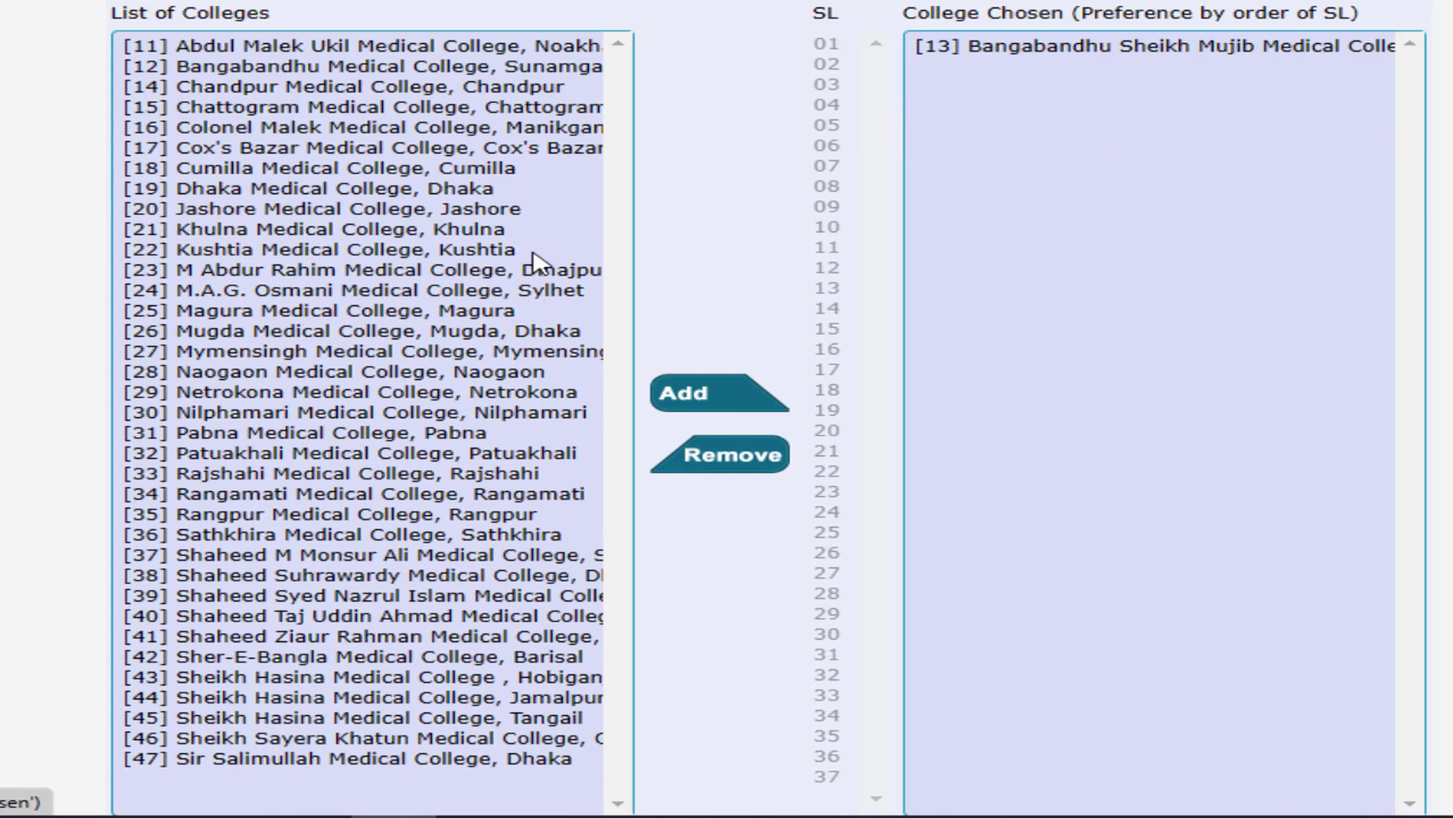
# - Add Dhaka Medical College [19] as the second choice and select the remaining colleges
pyautogui.click(452, 189)
pyautogui.click(693, 401)
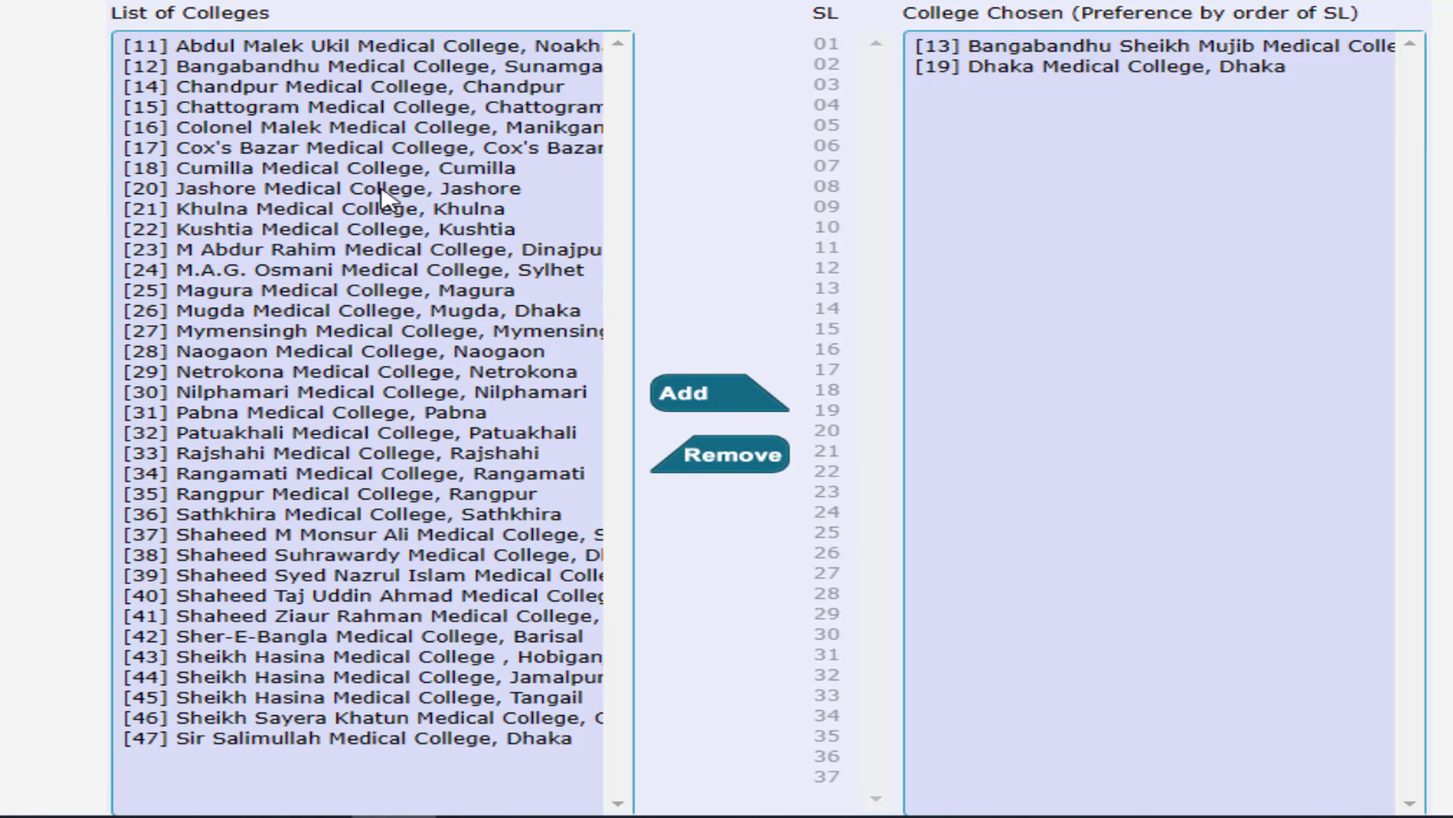
pyautogui.moveTo(187, 48); pyautogui.dragTo(441, 765)
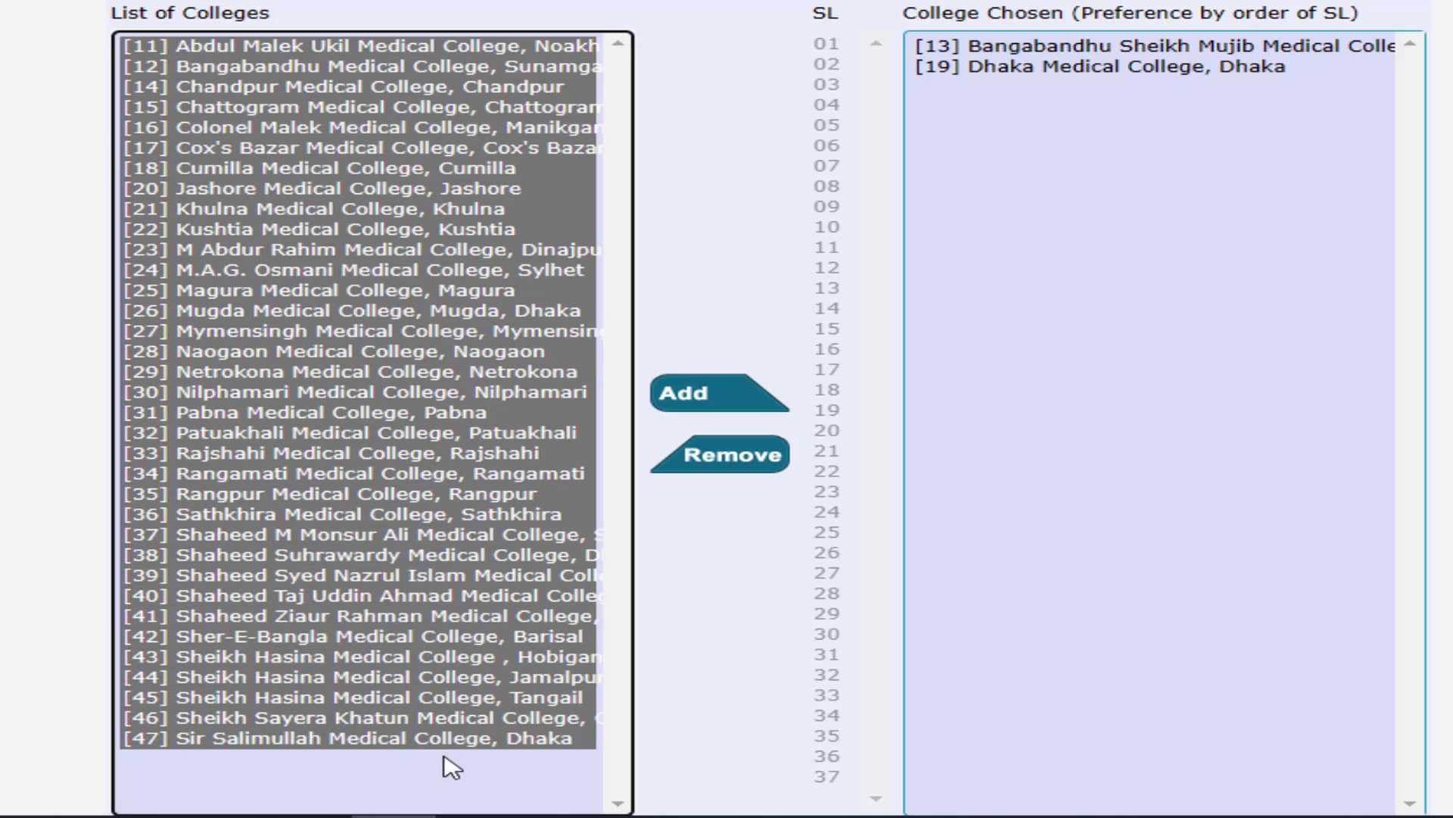
# - Add all selected colleges to College Chosen, then remove Naogaon Medical College [28] from it
pyautogui.click(731, 394)
pyautogui.scroll(-3, 1177, 290)
pyautogui.scroll(3, 1177, 290)
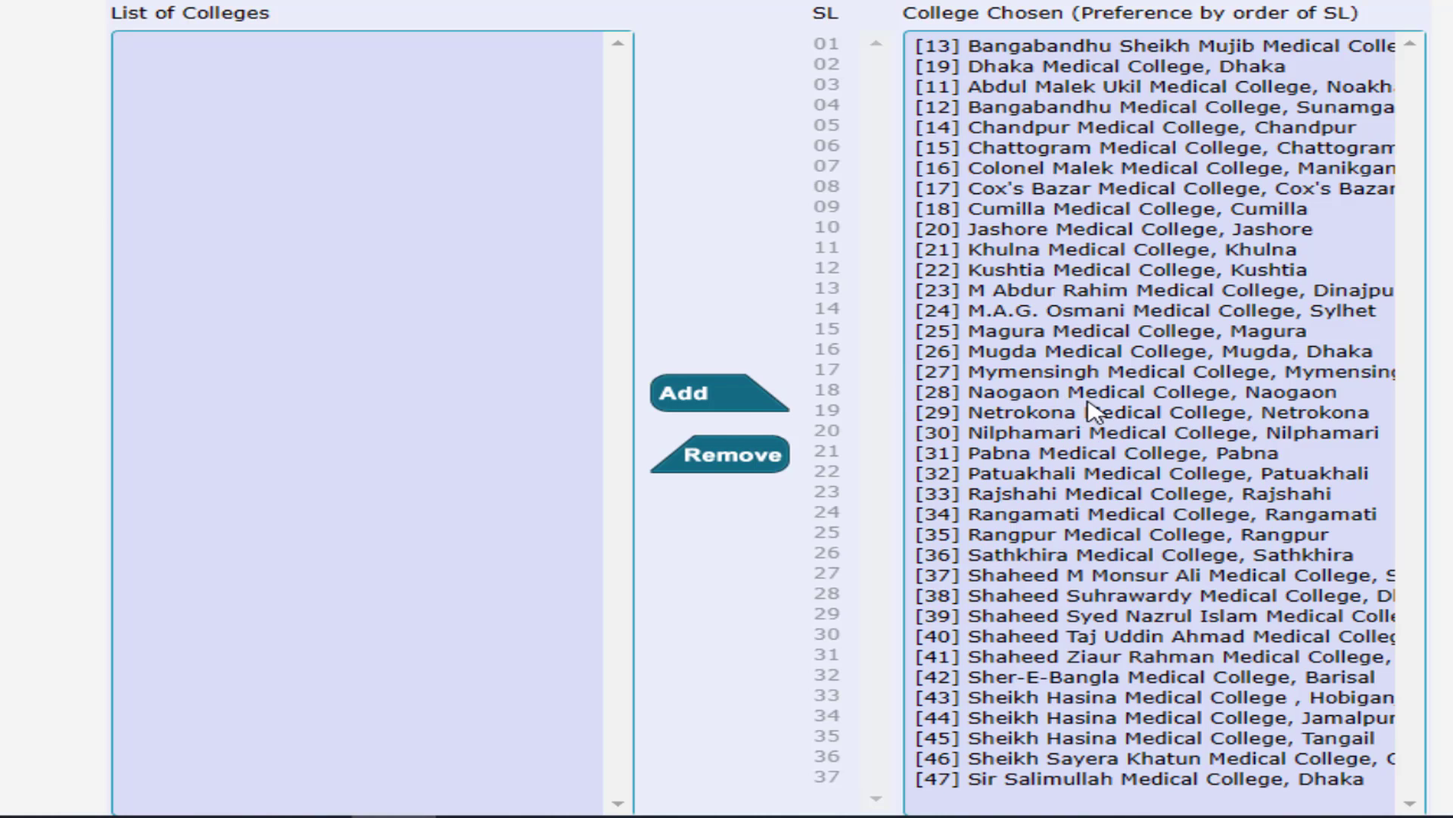
pyautogui.click(1117, 398)
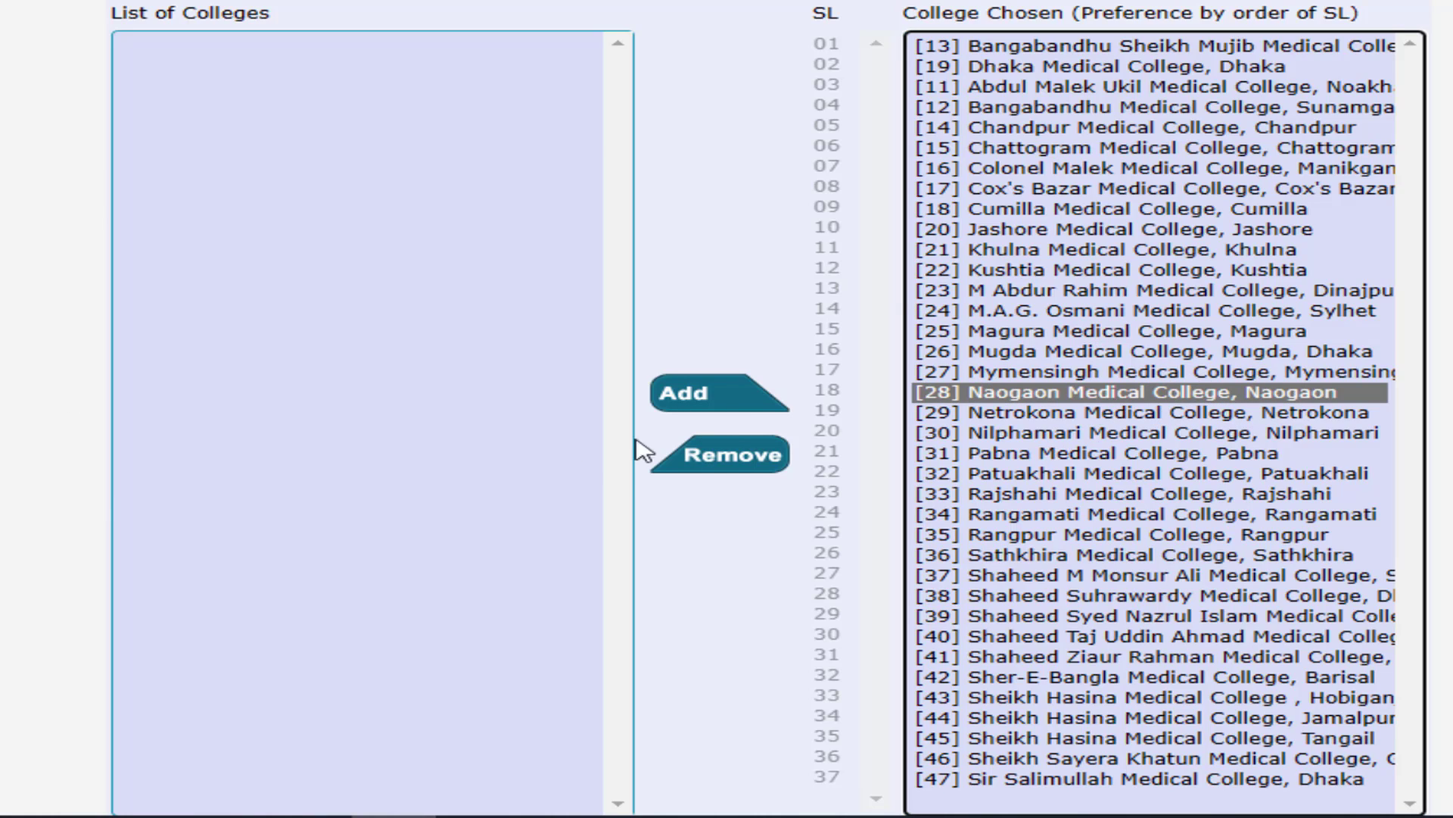
pyautogui.click(763, 471)
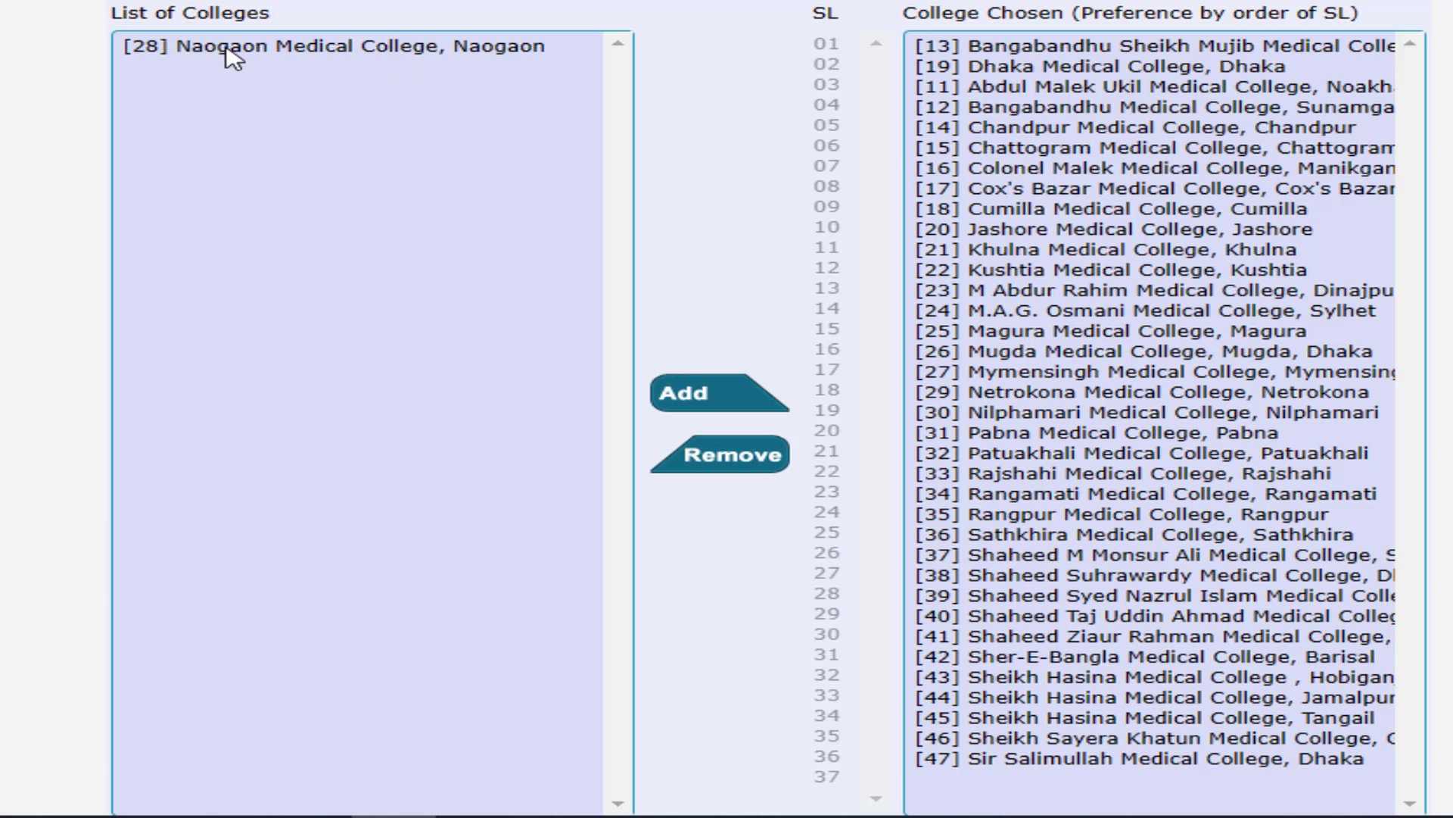
# - Reposition Sir Salimullah Medical College [47] directly above college [46], at 35th place
pyautogui.scroll(-8, 1176, 209)
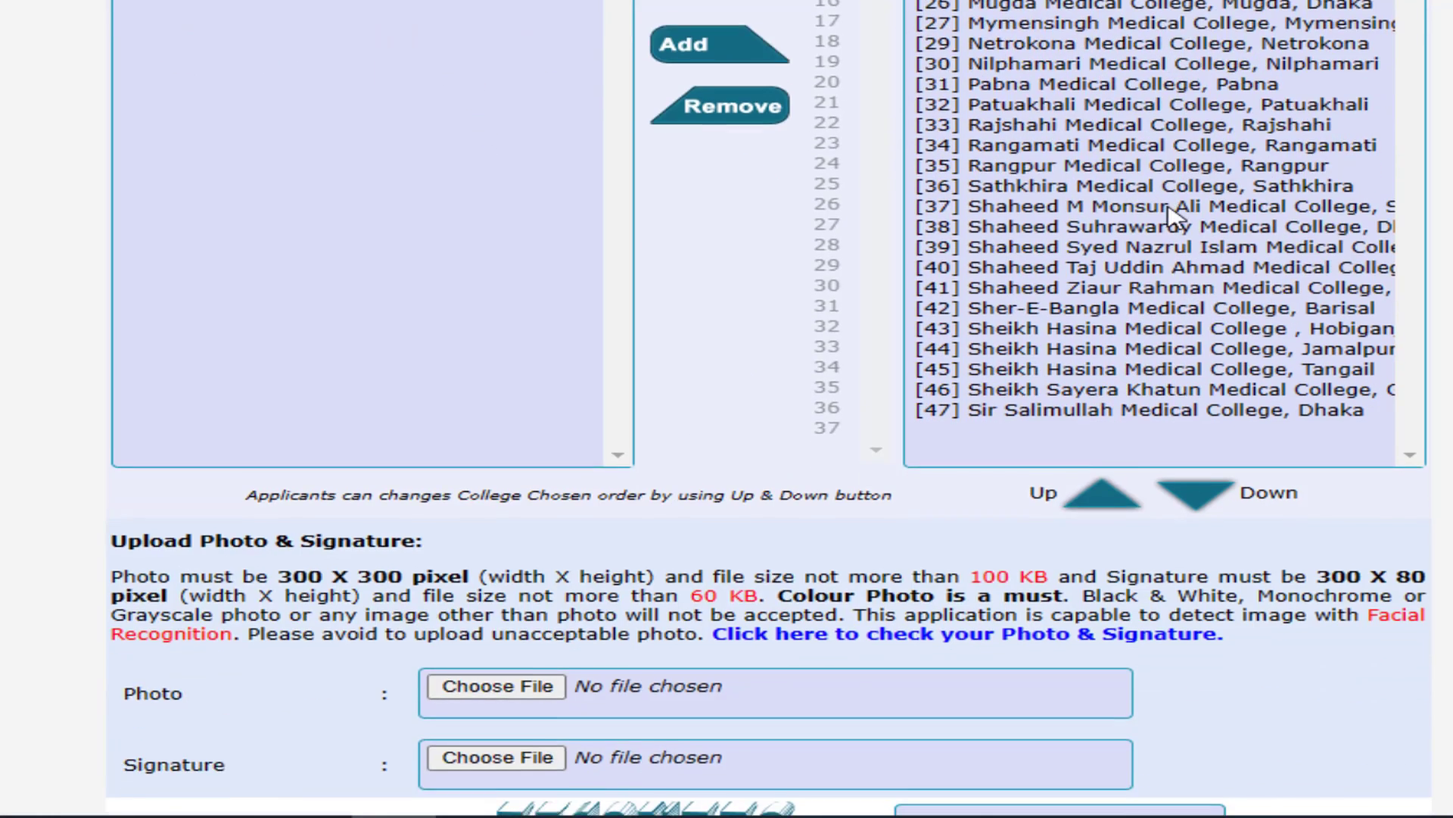
pyautogui.scroll(4, 1147, 257)
pyautogui.click(1084, 413)
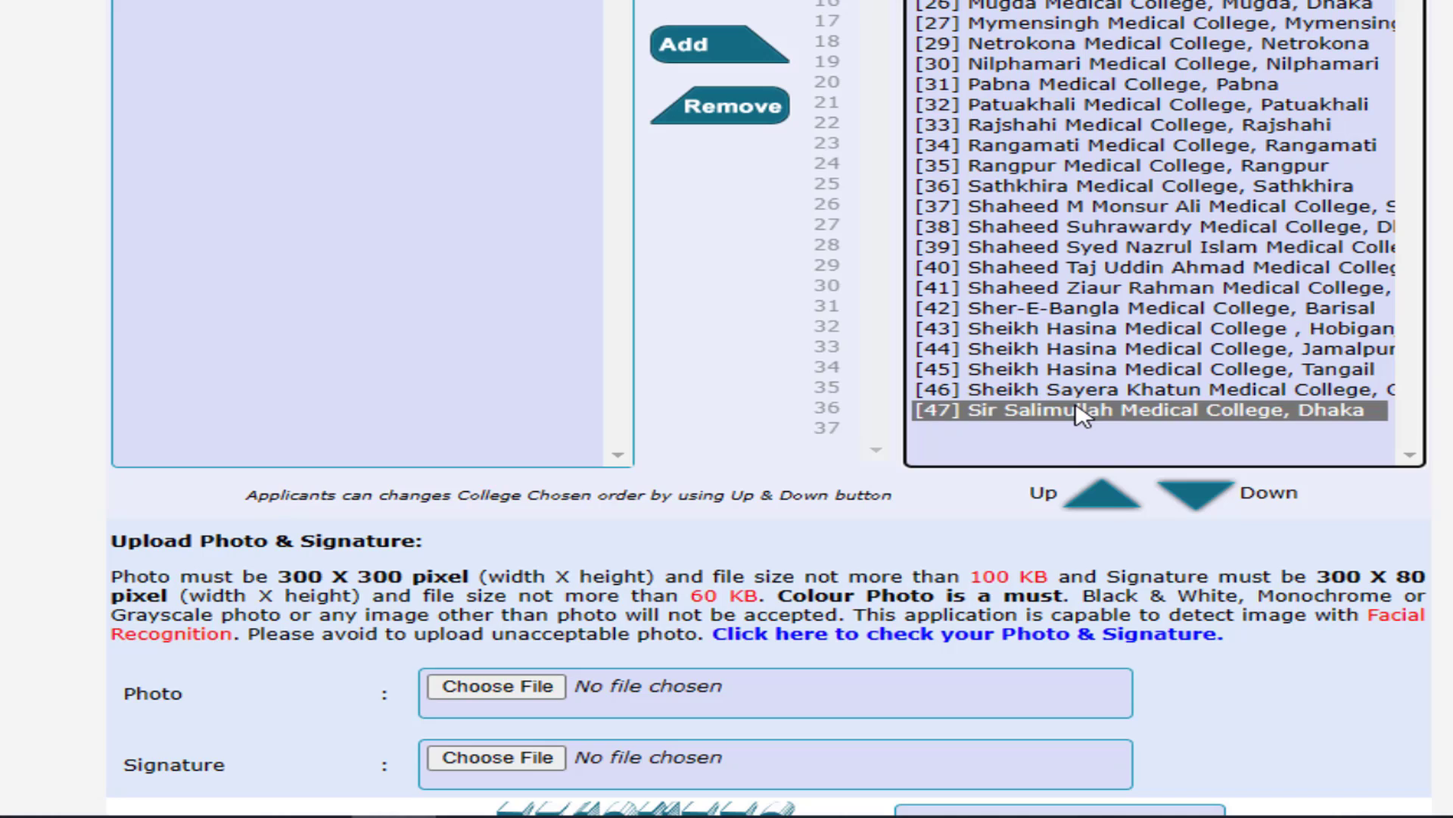
pyautogui.click(1111, 510)
pyautogui.click(1115, 511)
pyautogui.click(1116, 511)
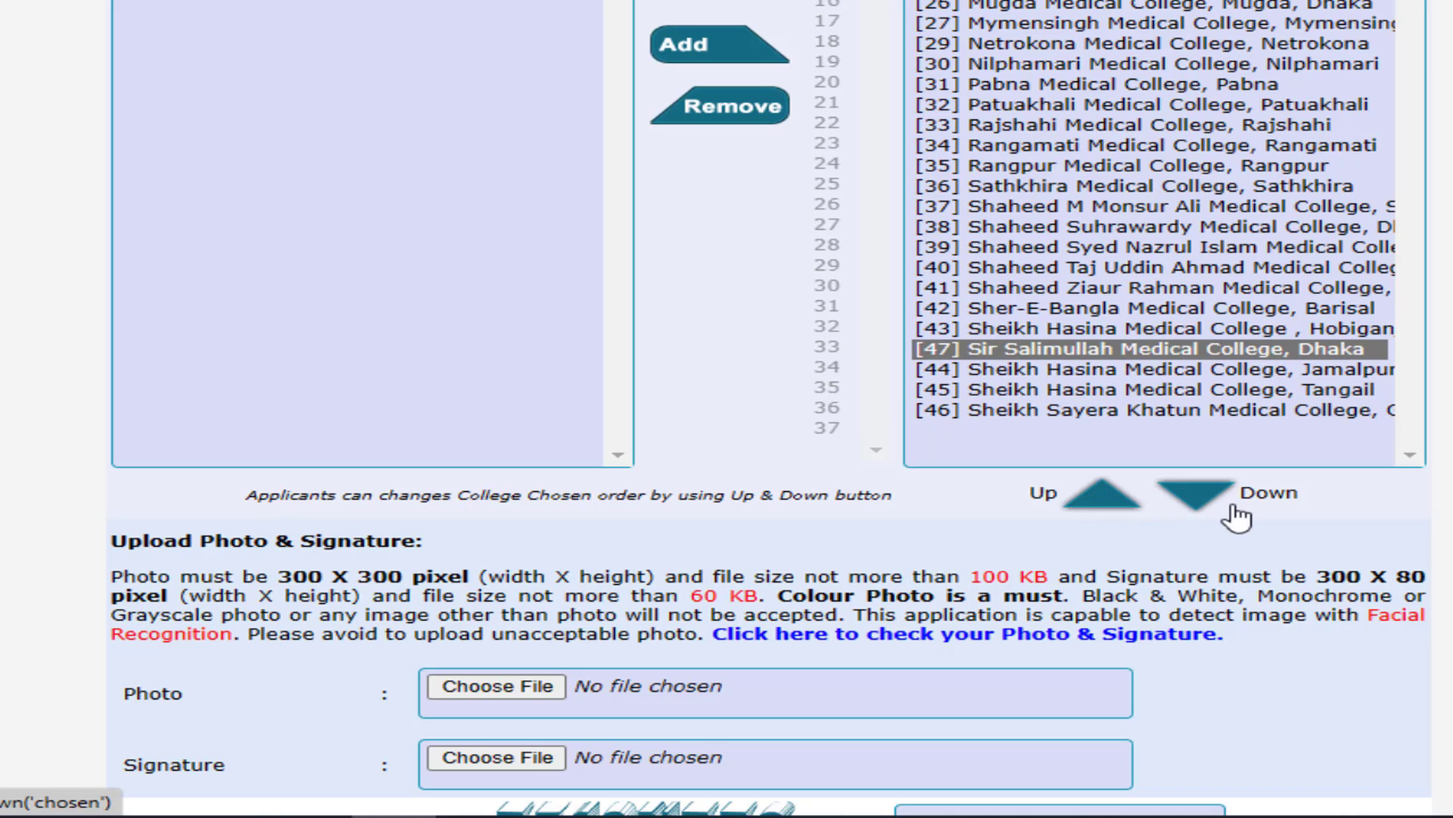
pyautogui.click(1190, 501)
pyautogui.click(1190, 502)
# - Add Naogaon Medical College back as the final, 37th choice
pyautogui.scroll(5, 958, 292)
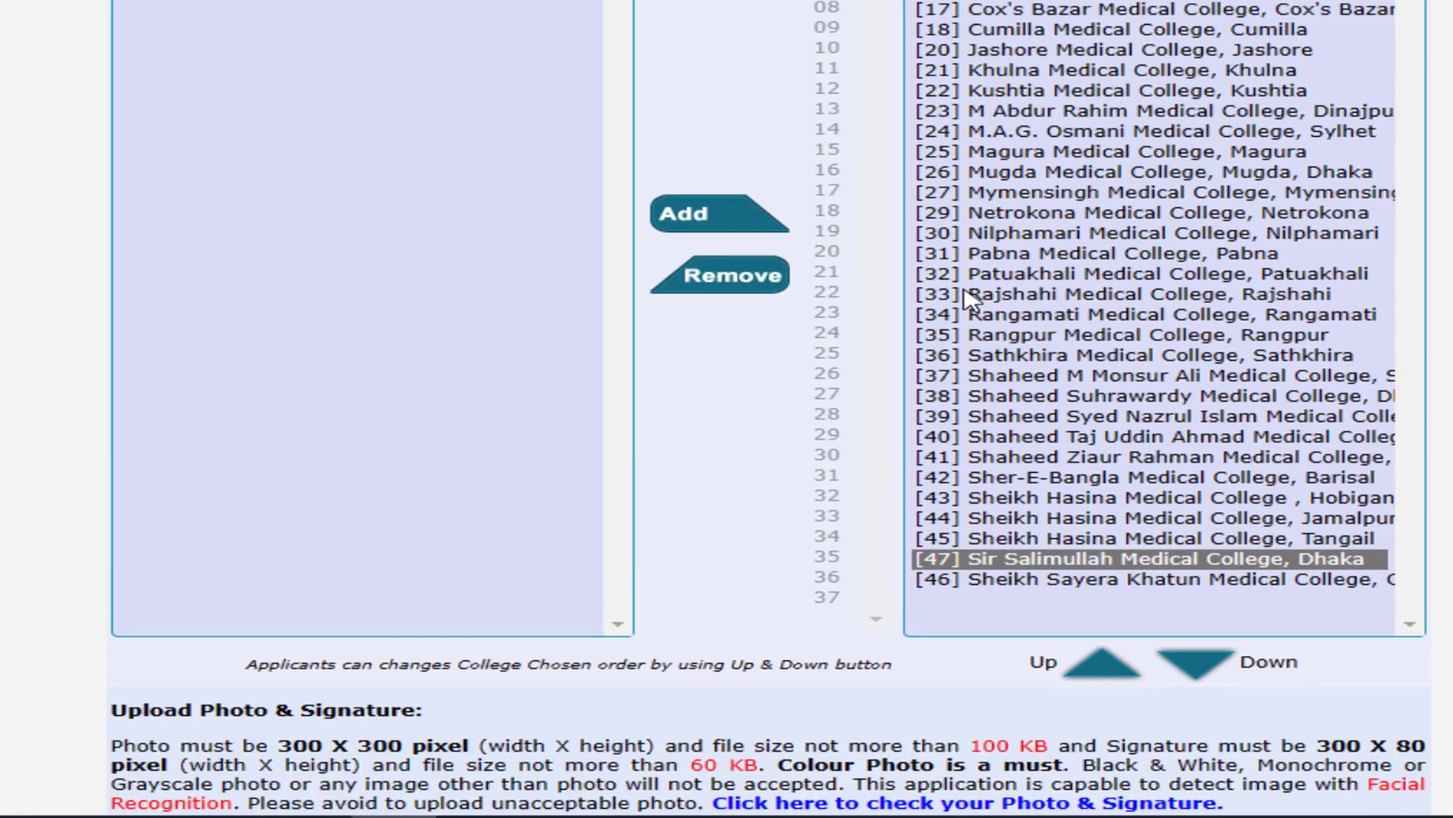
pyautogui.click(351, 61)
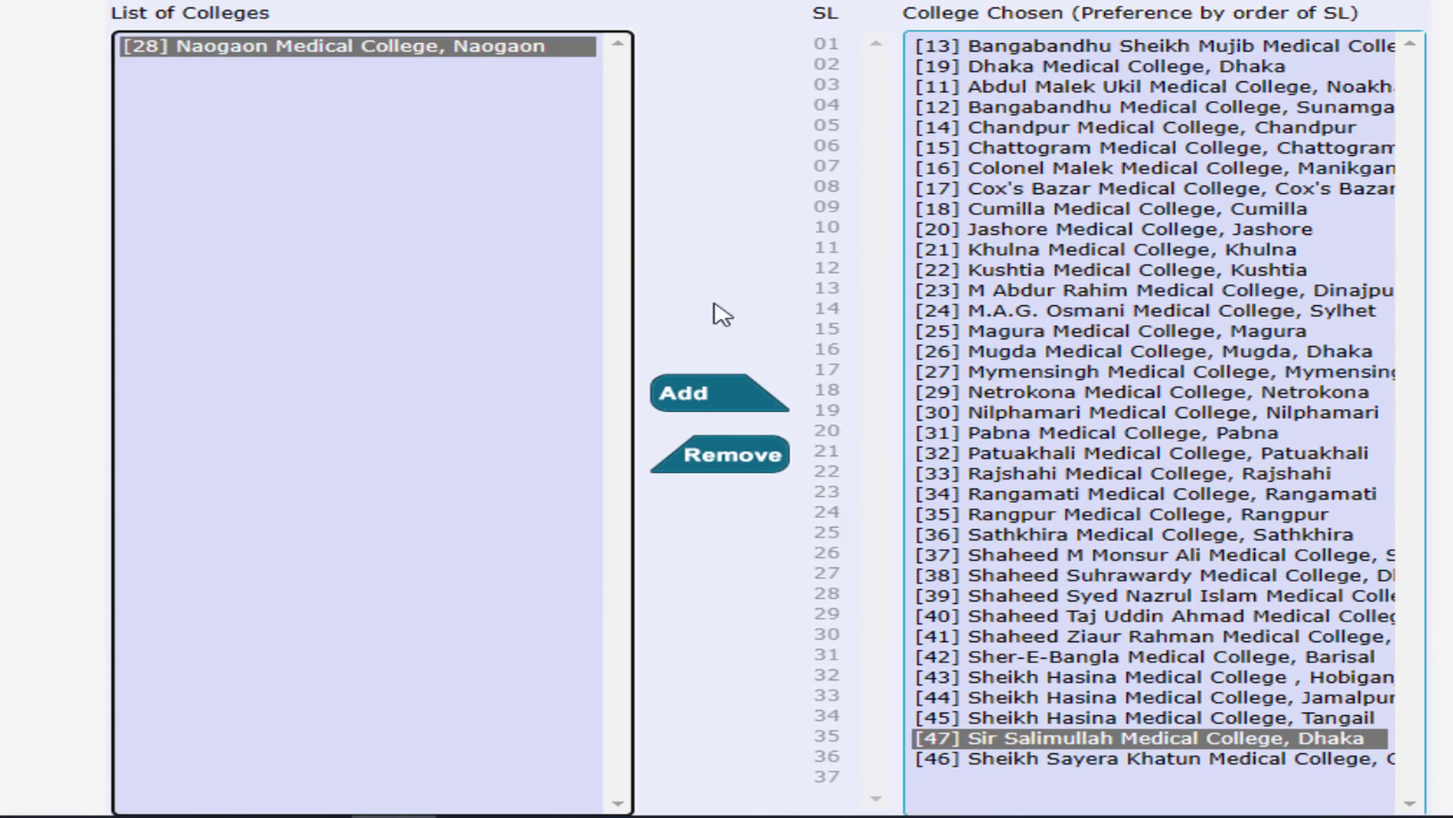
pyautogui.click(666, 393)
pyautogui.scroll(-10, 1102, 314)
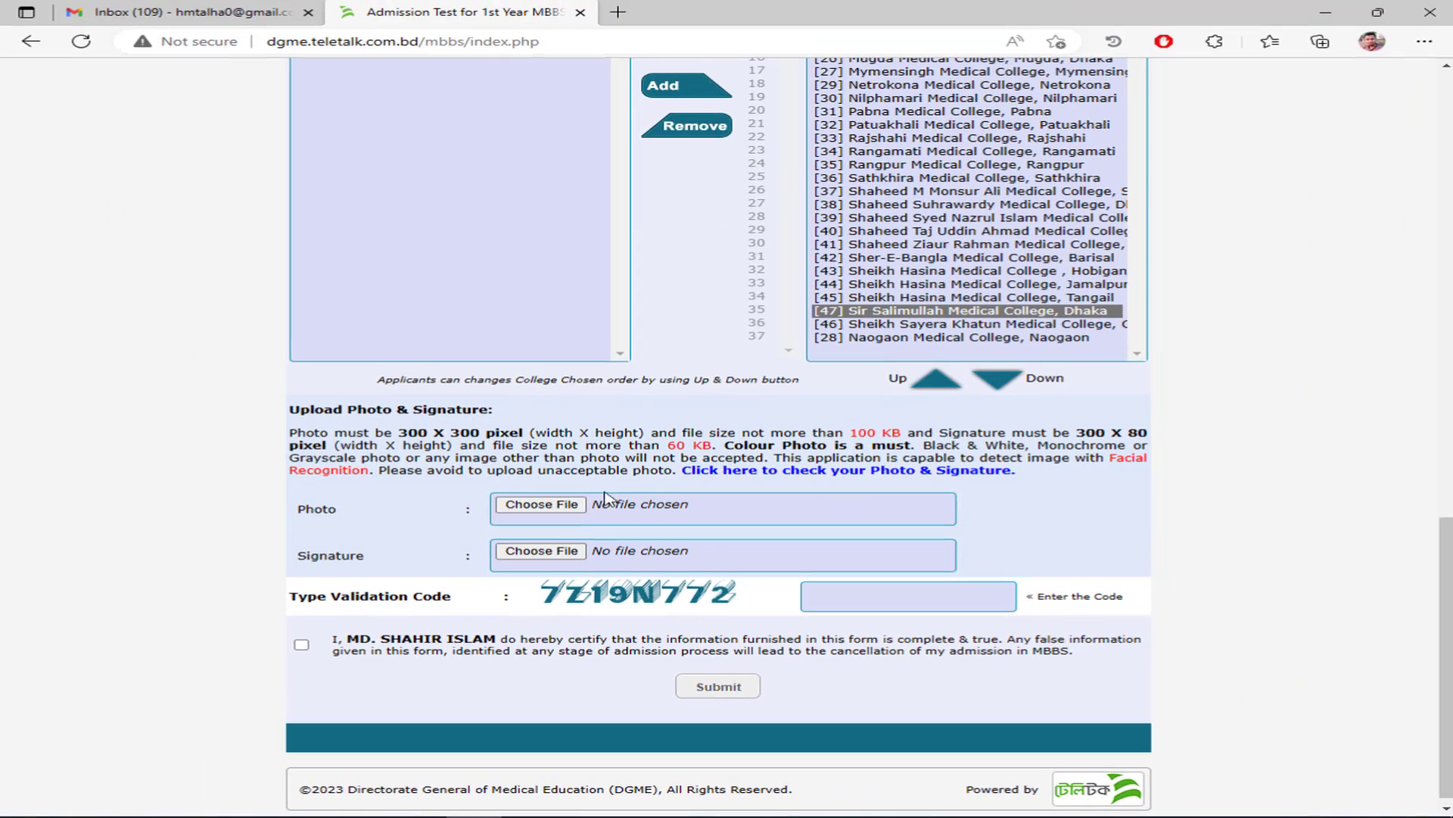
# - Upload the applicant's photo JPG from the Desktop's bangladesh bank folder
pyautogui.click(710, 509)
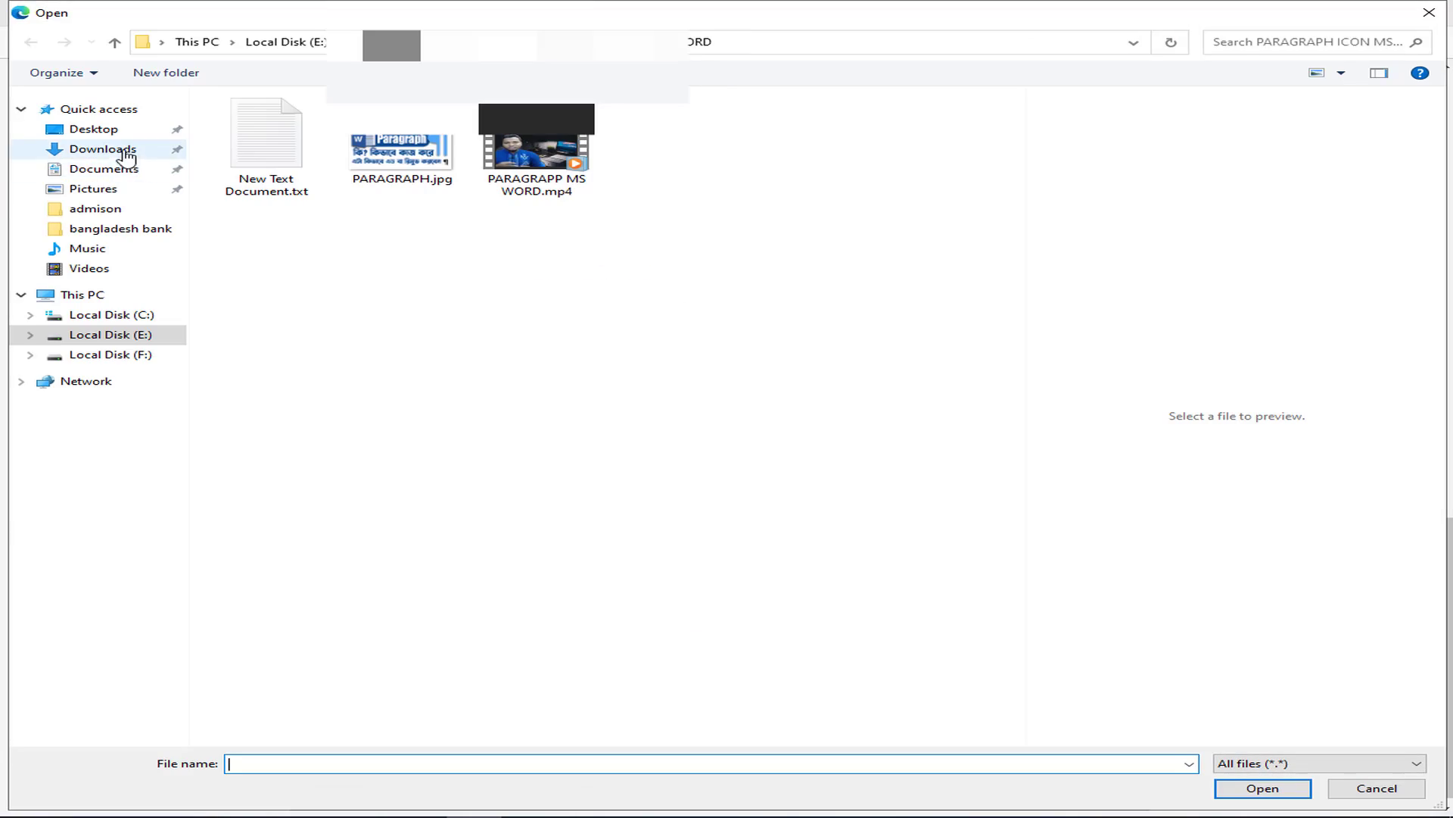
pyautogui.click(104, 136)
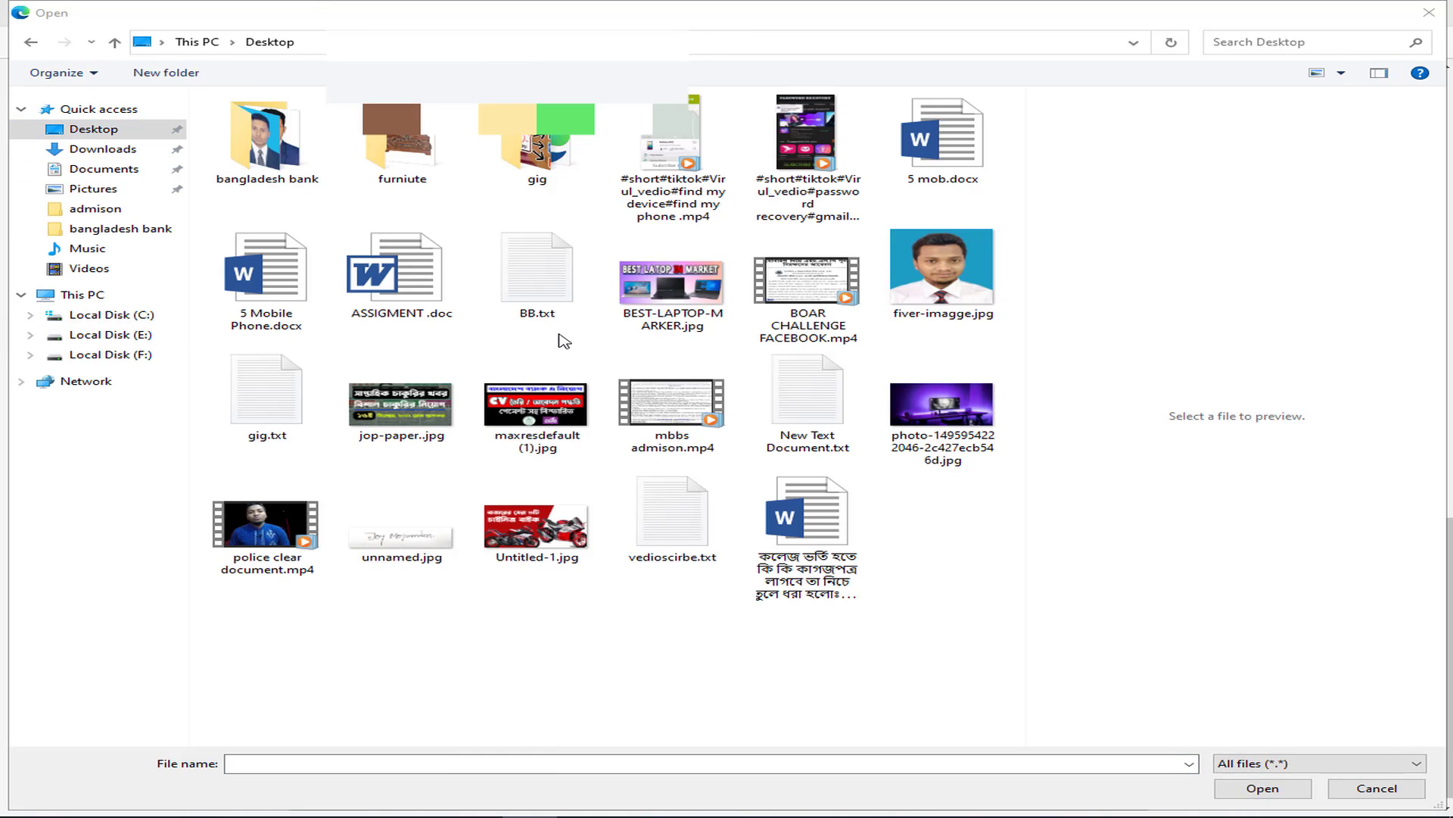
pyautogui.click(266, 162)
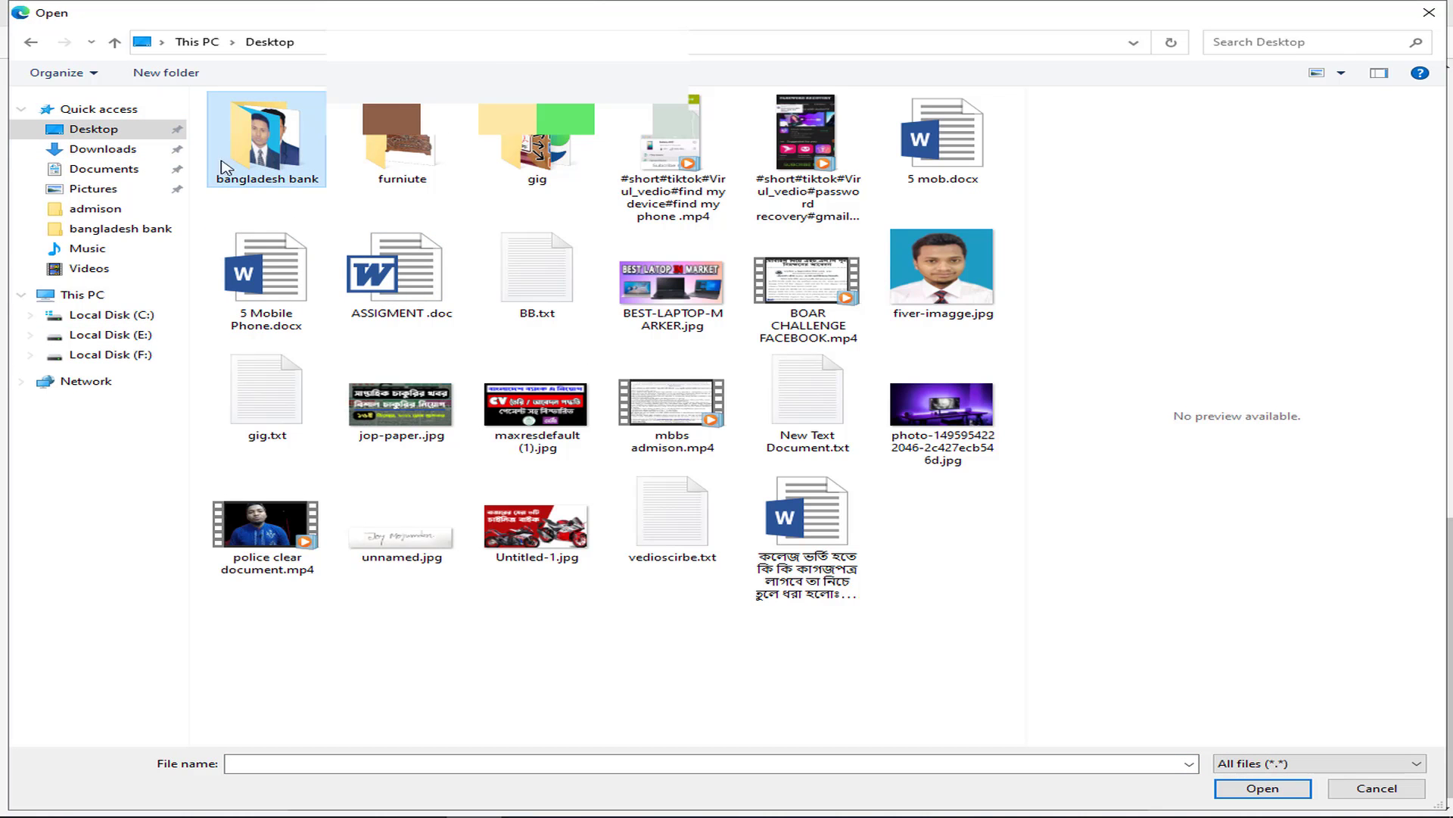
pyautogui.doubleClick(255, 160)
pyautogui.click(404, 168)
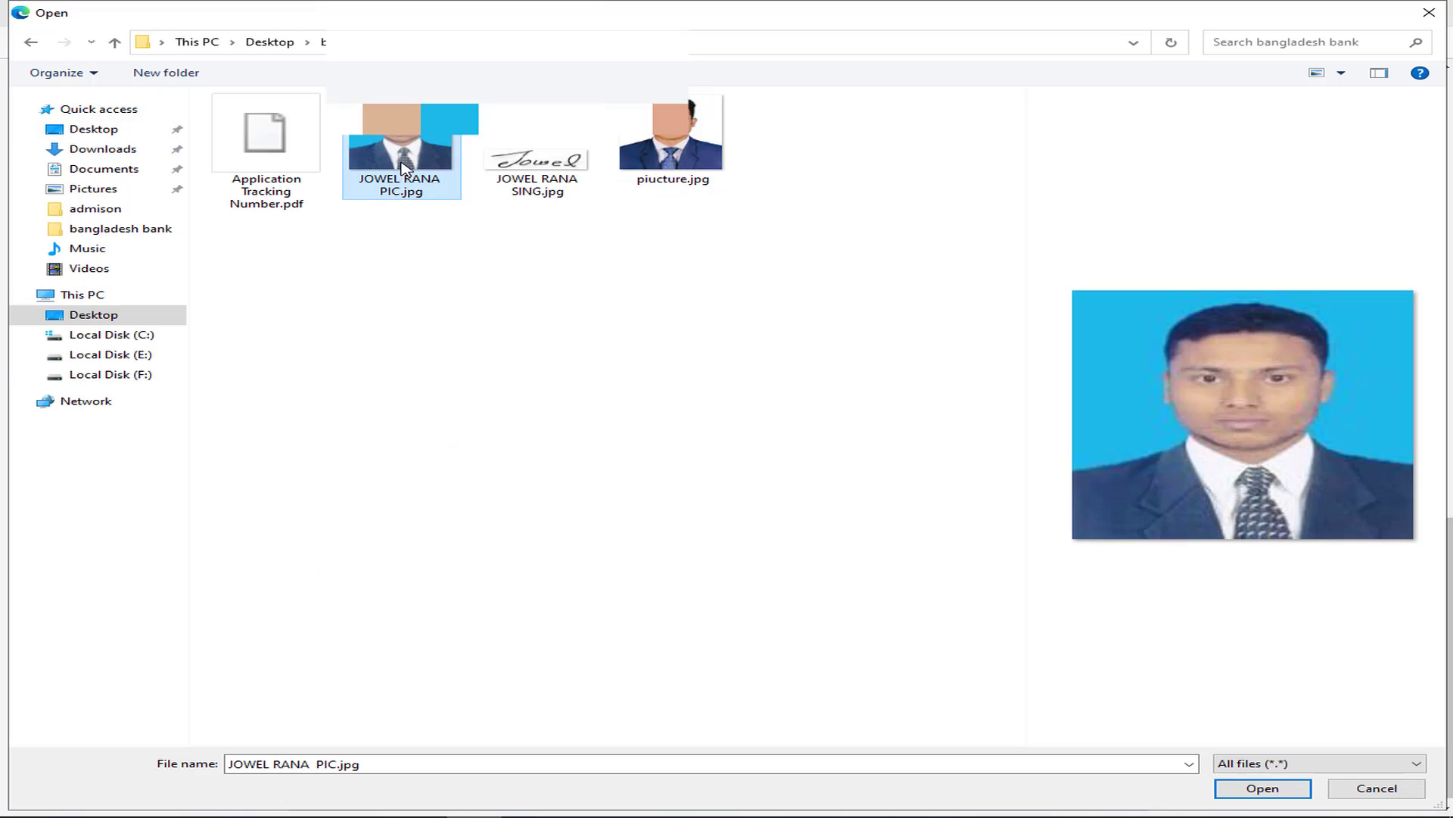
pyautogui.click(1276, 792)
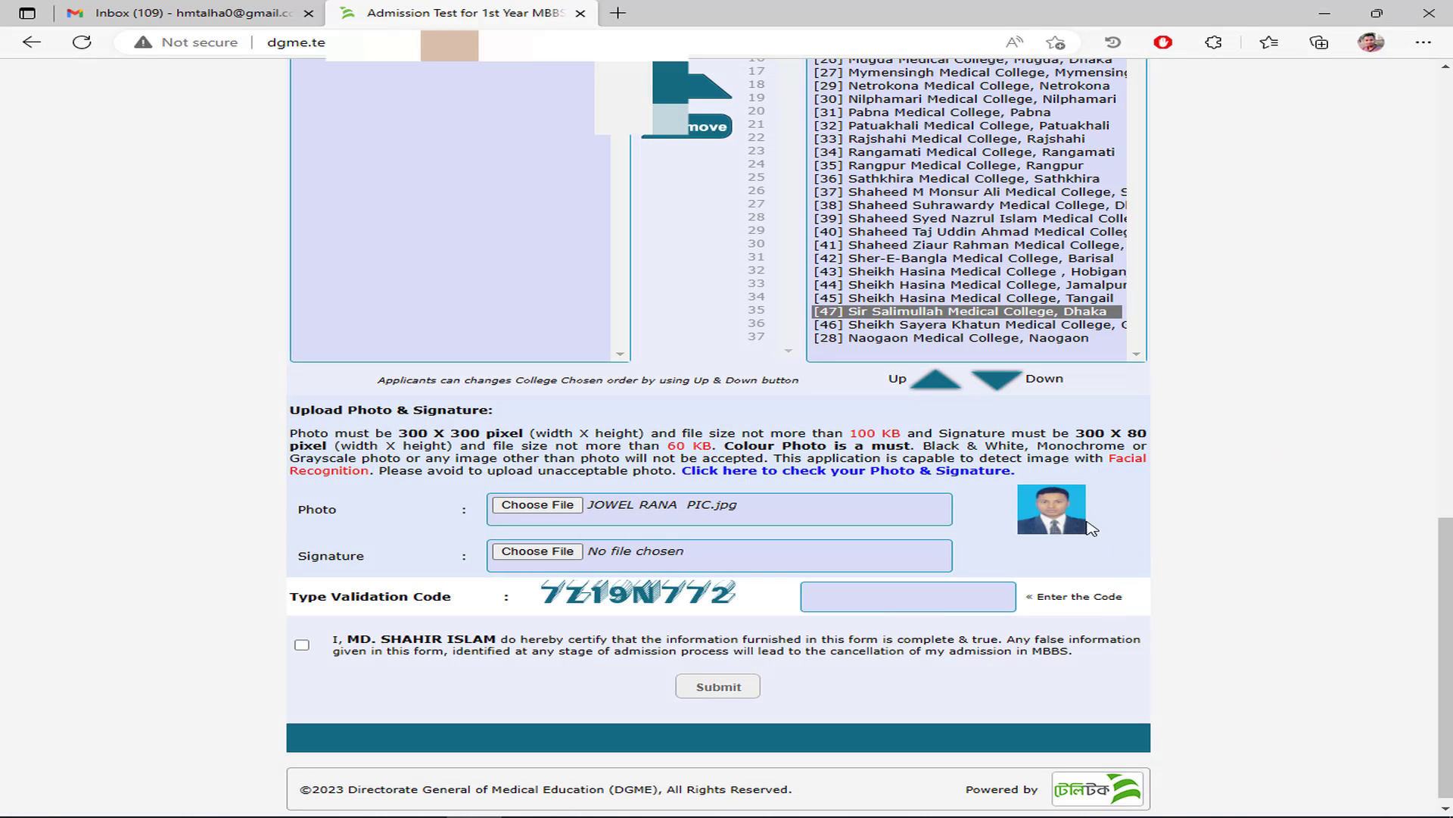
# - Upload the applicant's signature image from the same folder
pyautogui.click(539, 553)
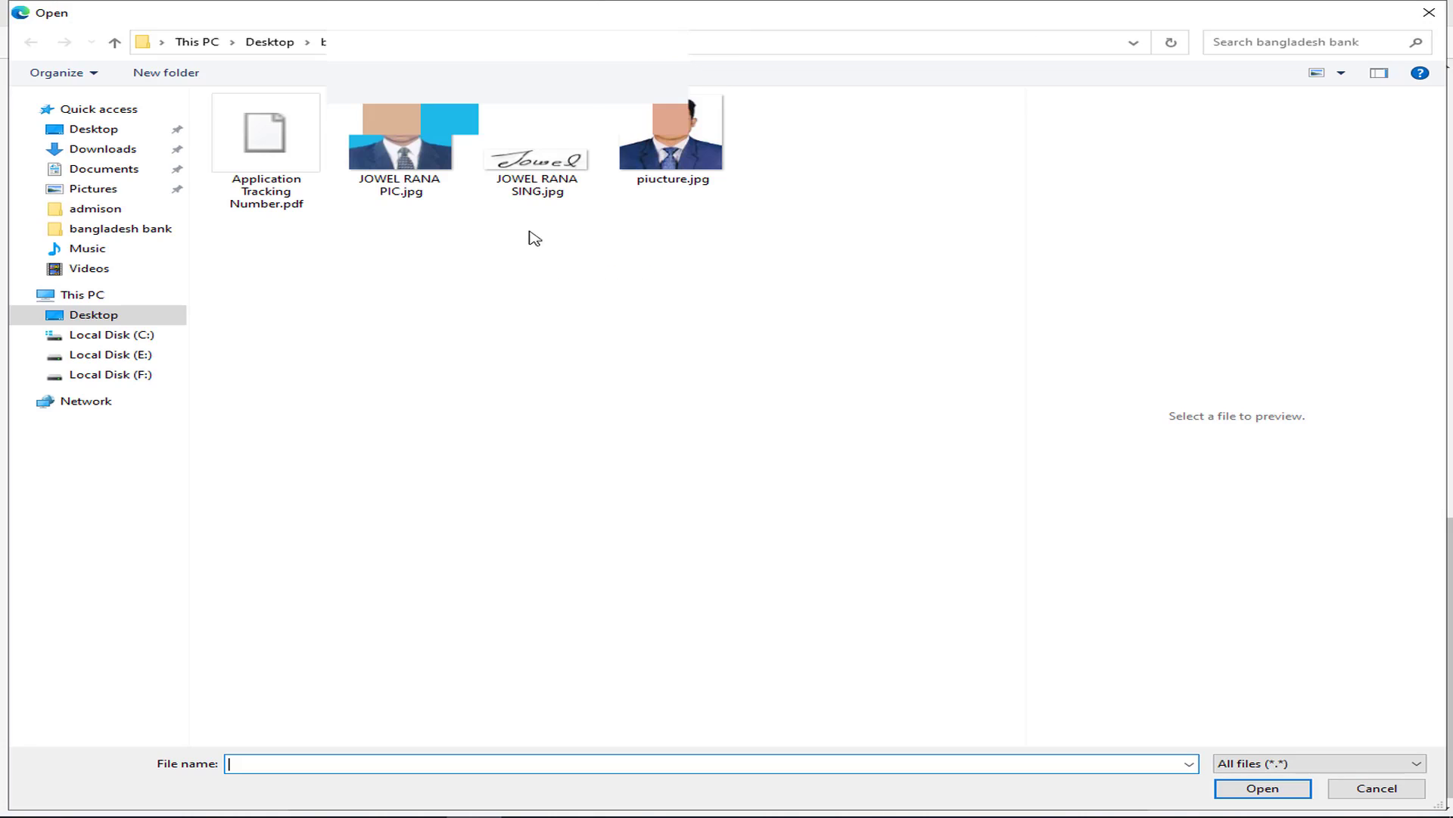
pyautogui.click(538, 162)
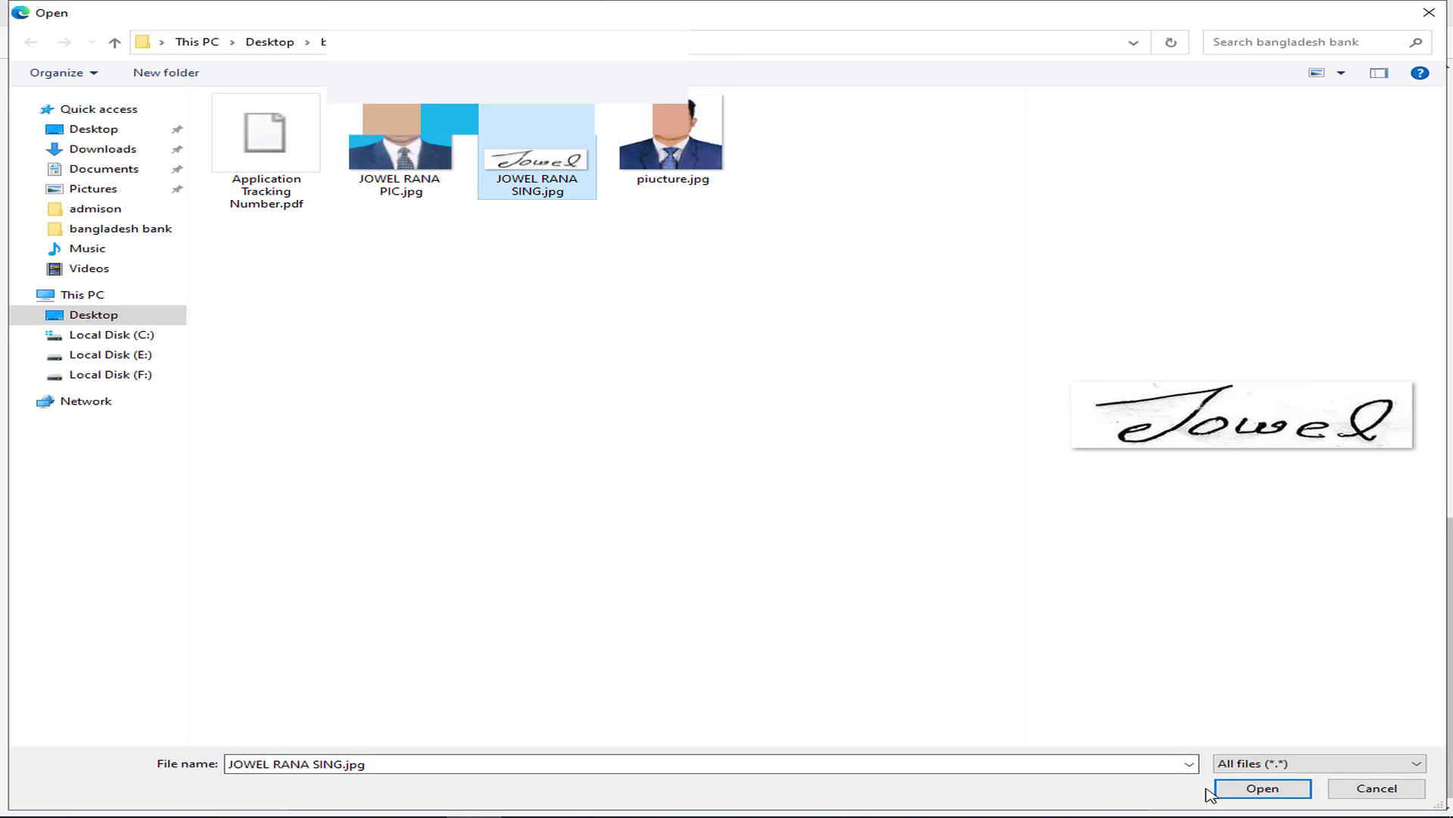
pyautogui.click(1279, 792)
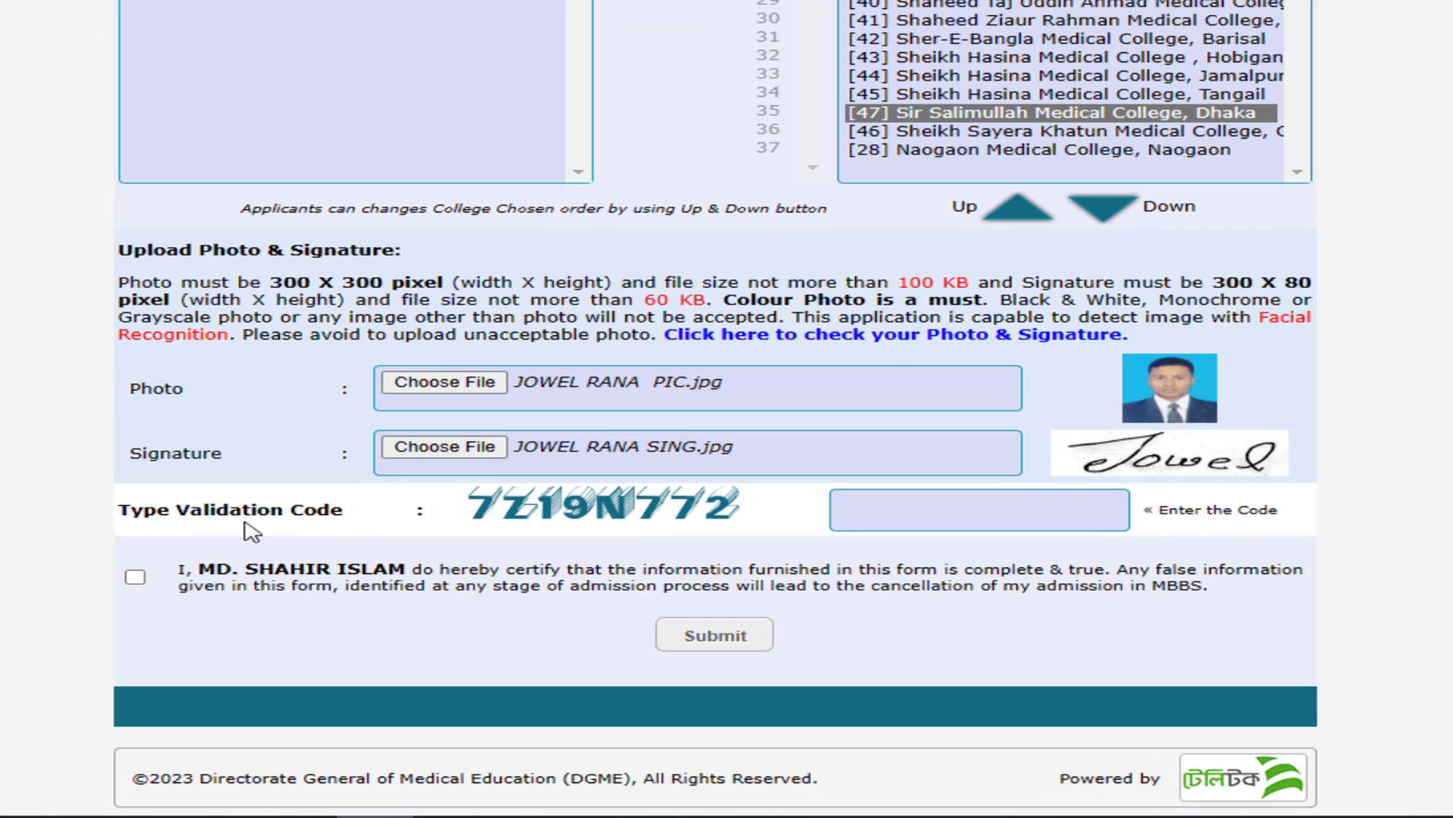
# - Drop the captcha into the validation code field and trim the URL prefix, leaving 7Z19N772
pyautogui.click(925, 511)
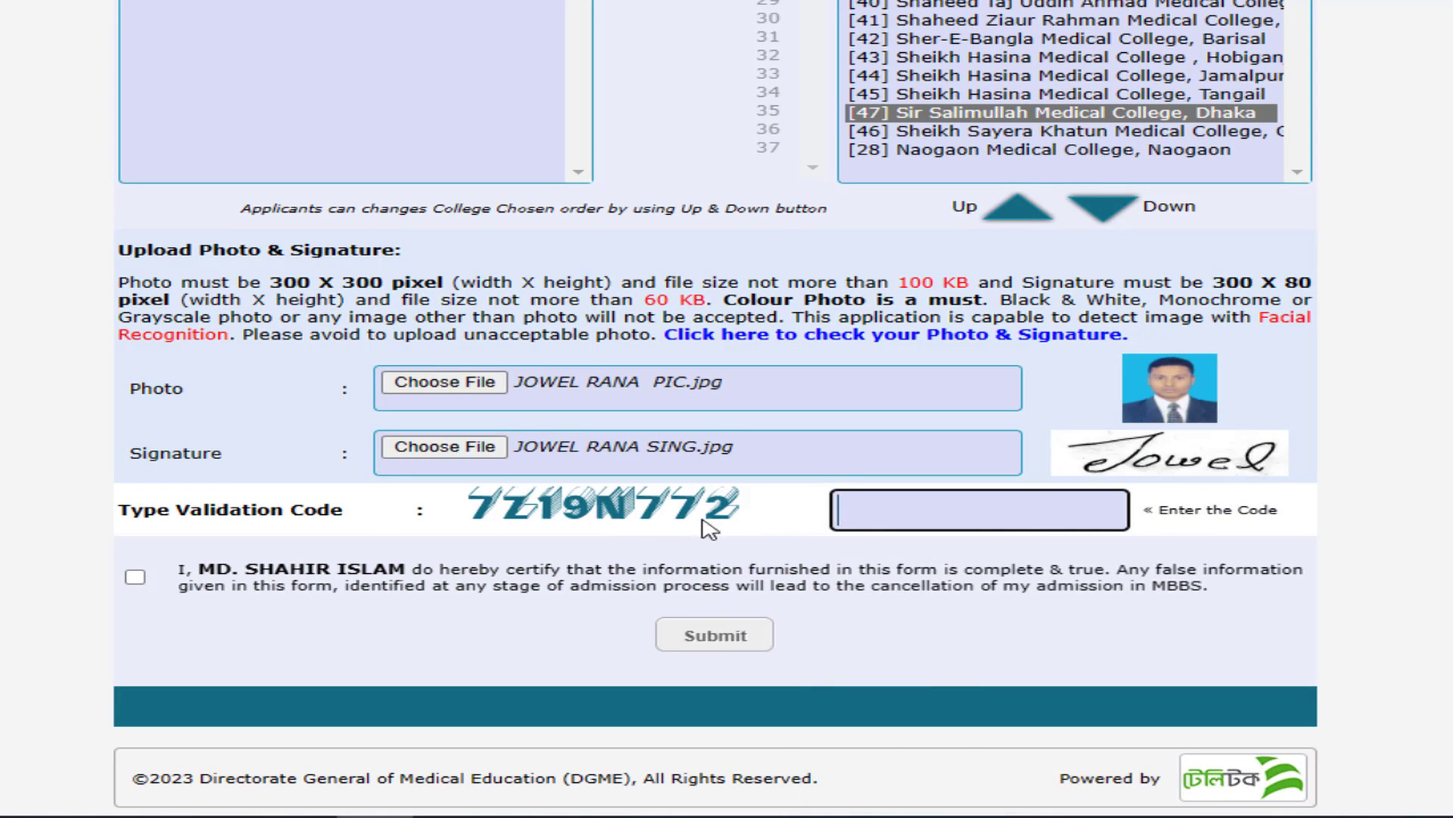
pyautogui.moveTo(647, 520); pyautogui.dragTo(936, 512)
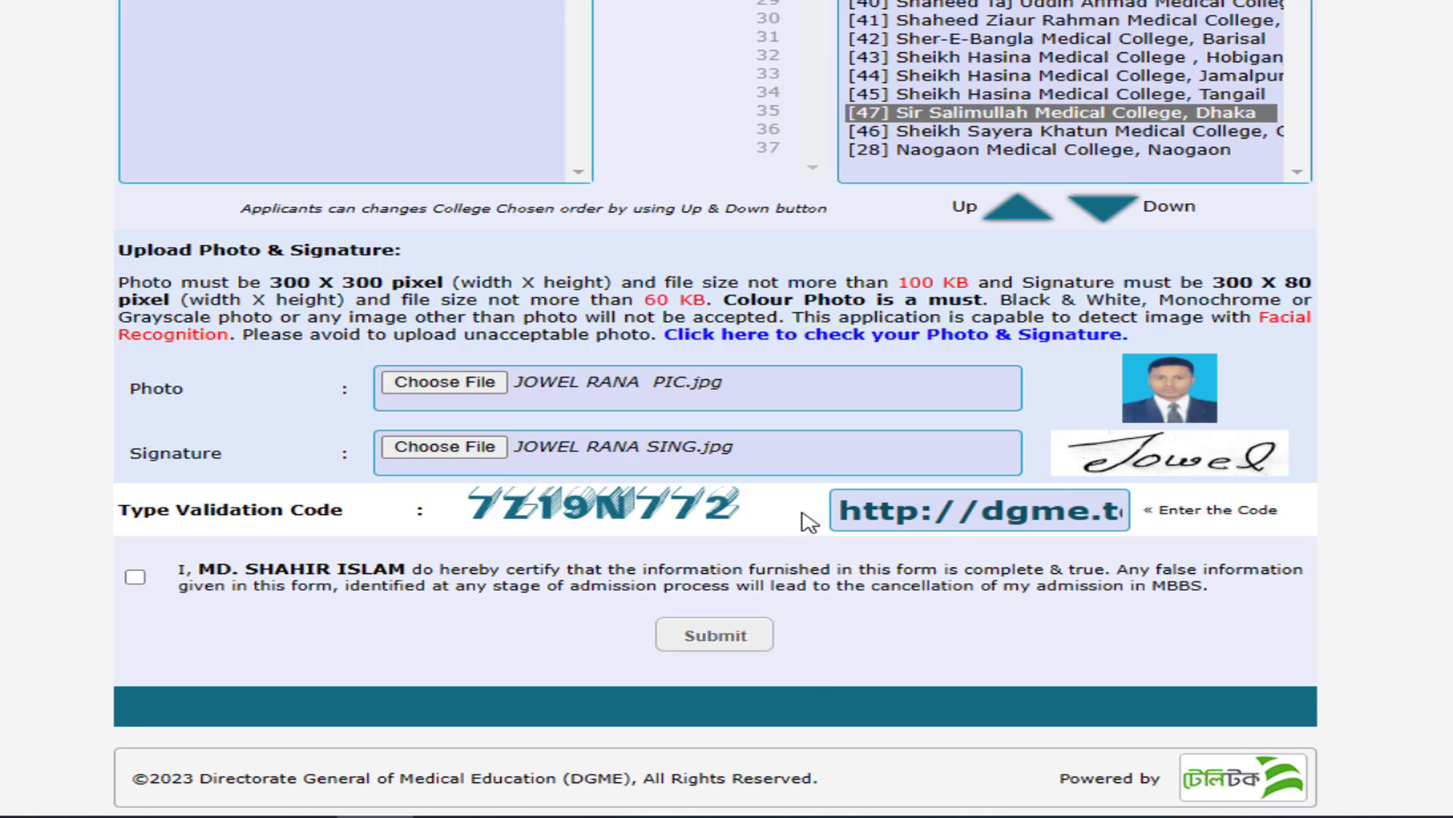
pyautogui.click(836, 512)
pyautogui.press('Right')
pyautogui.press('Right')
pyautogui.press('Right')
pyautogui.press('Right')
pyautogui.press('Right')
pyautogui.press('Right')
pyautogui.press('Right')
pyautogui.press('Right')
pyautogui.press('Right')
pyautogui.press('Right')
pyautogui.press('Right')
pyautogui.press('Right')
pyautogui.press('Right')
pyautogui.press('Right')
pyautogui.press('Right')
pyautogui.press('Right')
pyautogui.press('Right')
pyautogui.press('Right')
pyautogui.press('Right')
pyautogui.press('Right')
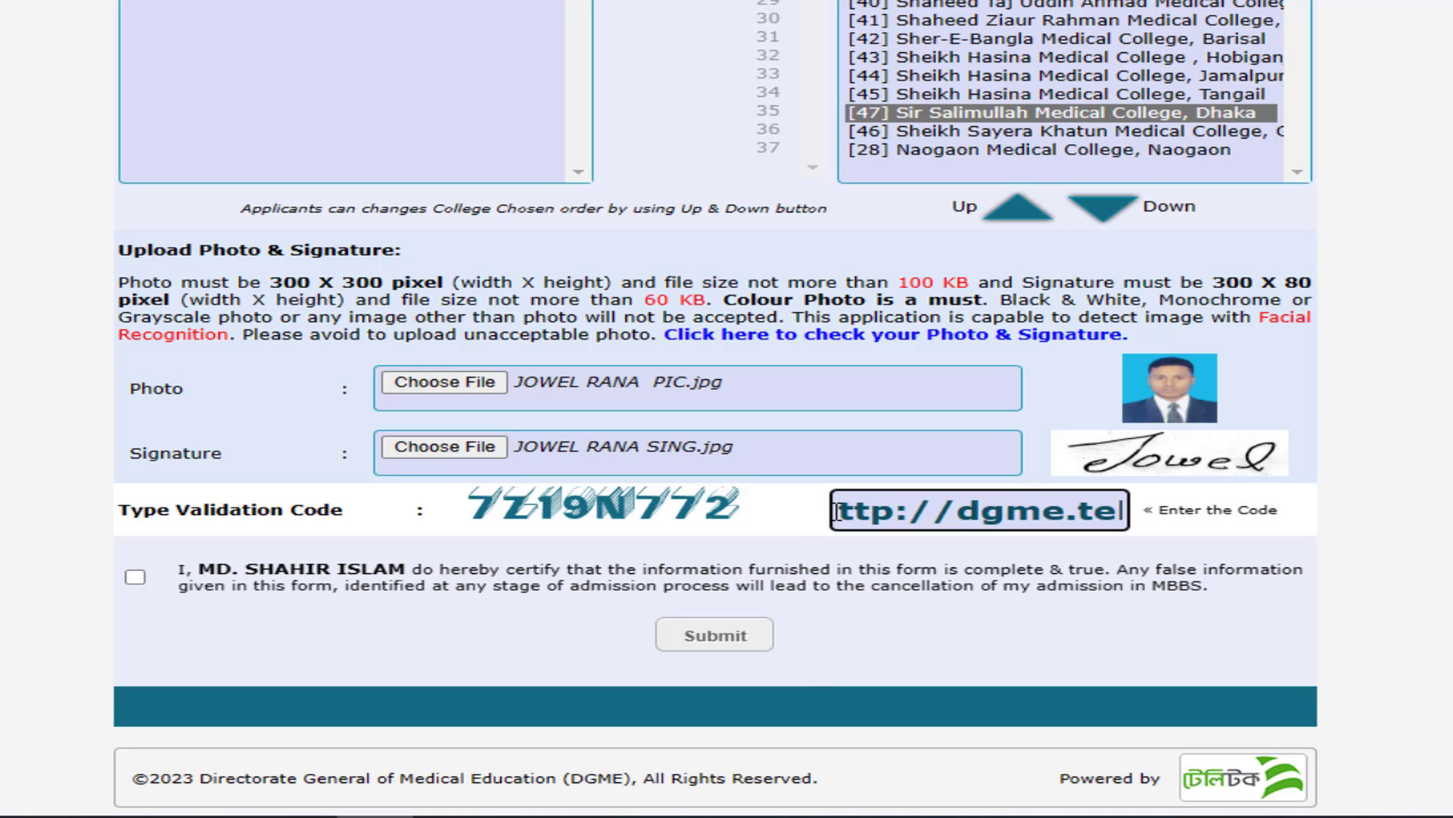
pyautogui.press('Right')
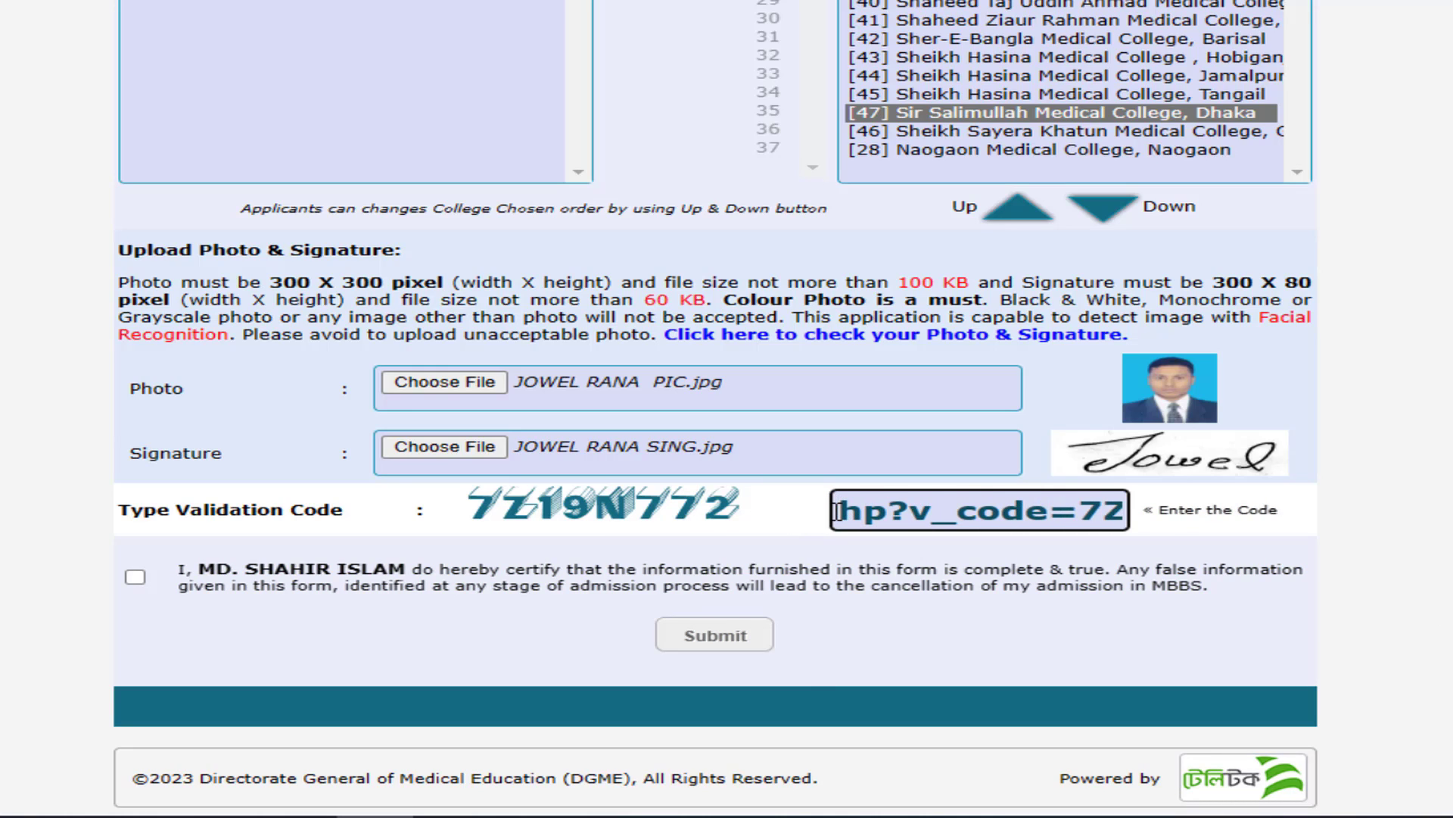
pyautogui.hotkey('shift', 'Home')
pyautogui.press('BackSpace')
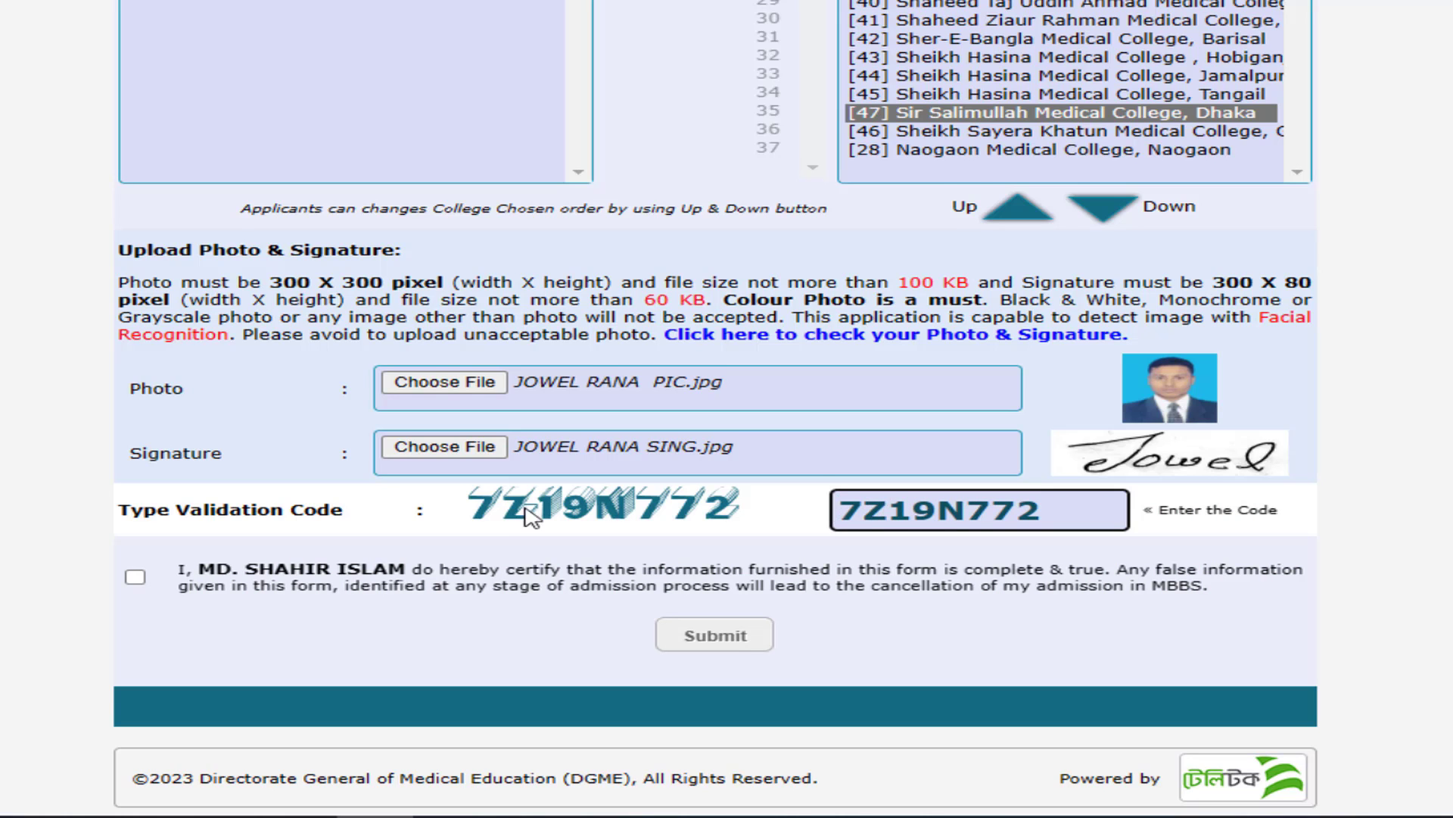
pyautogui.scroll(-1, 717, 518)
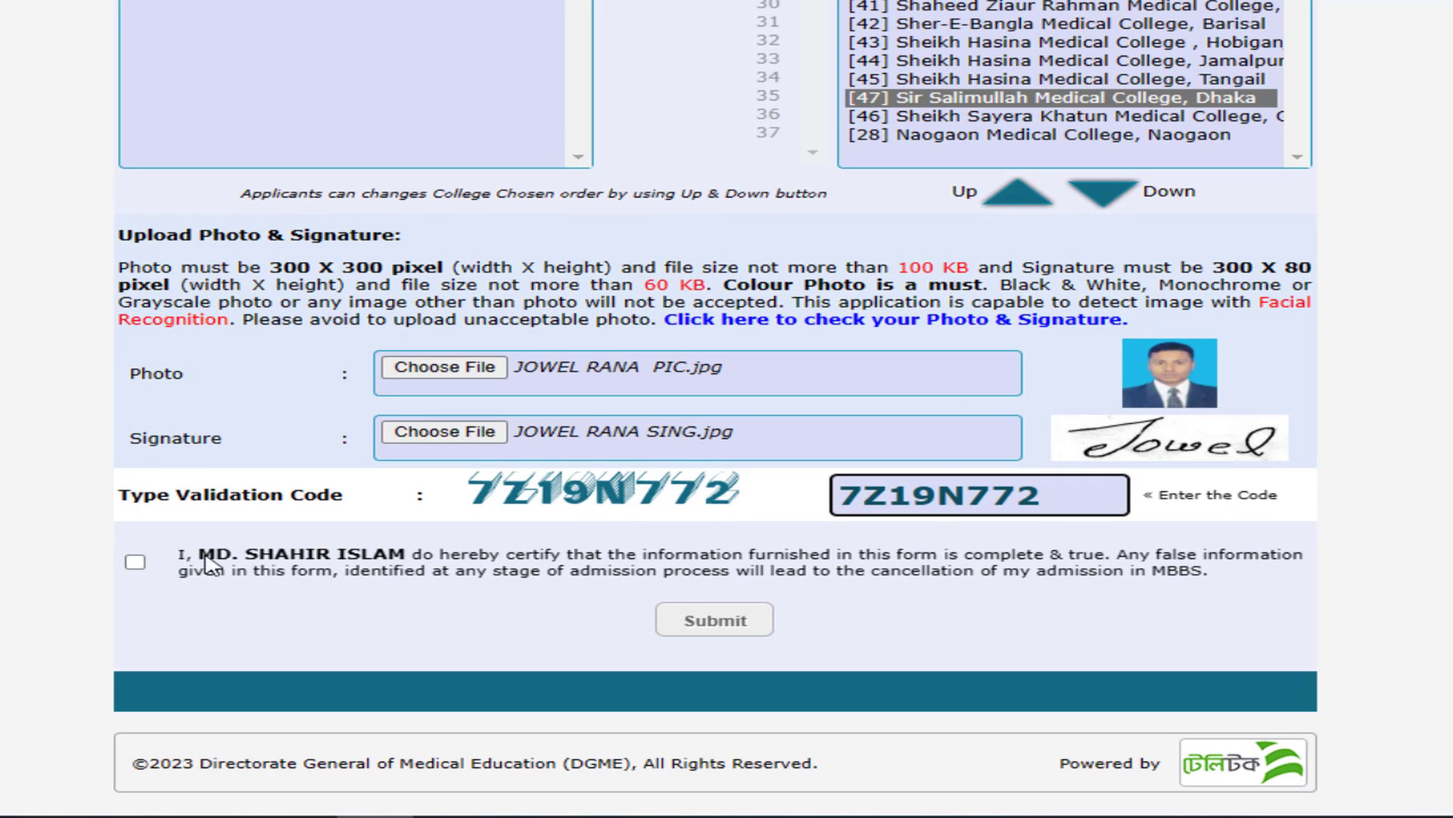
pyautogui.scroll(6, 1, 216)
pyautogui.scroll(17, 379, 302)
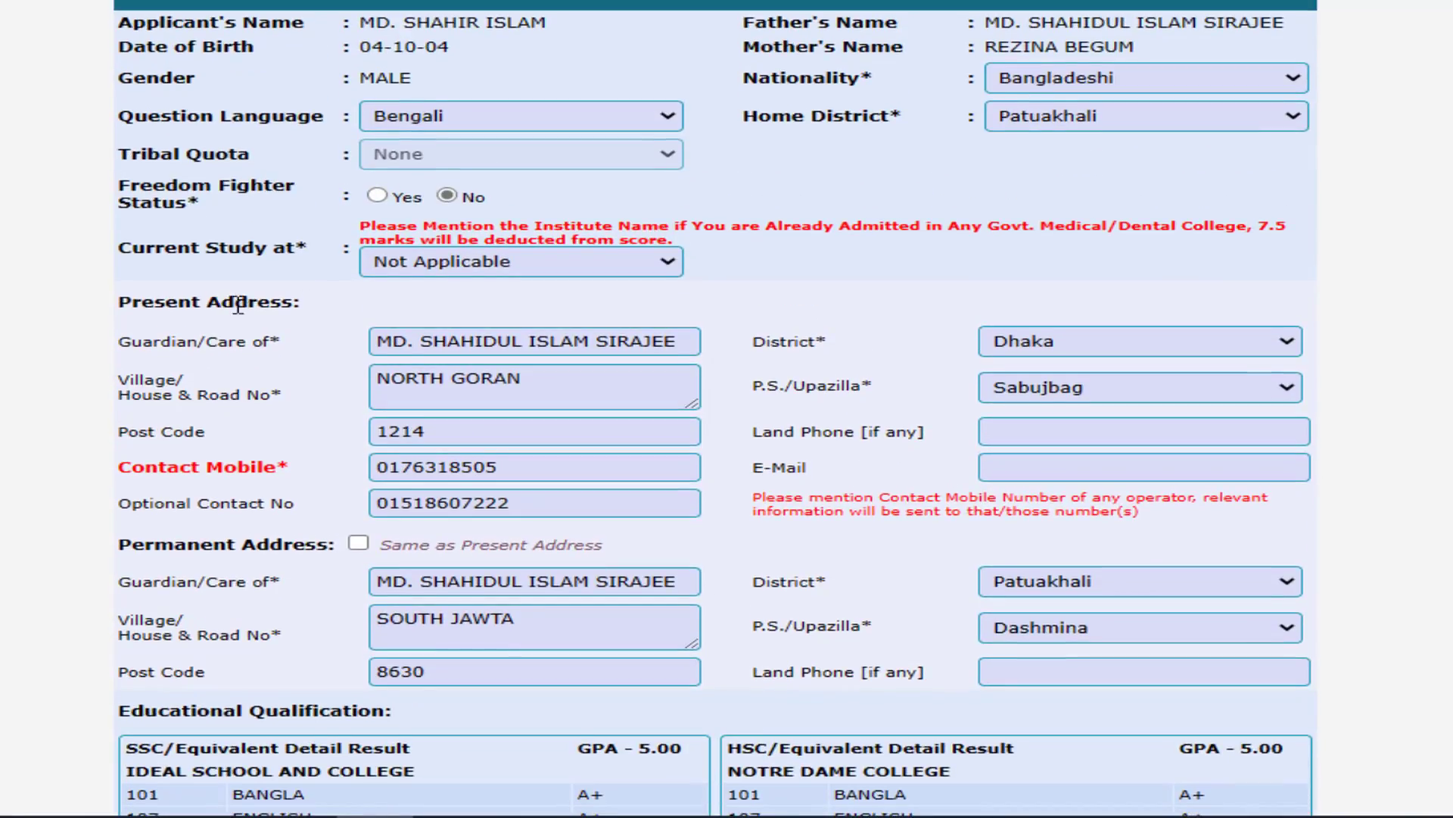
pyautogui.scroll(-18, 425, 296)
pyautogui.scroll(-5, 433, 295)
pyautogui.scroll(20, 477, 351)
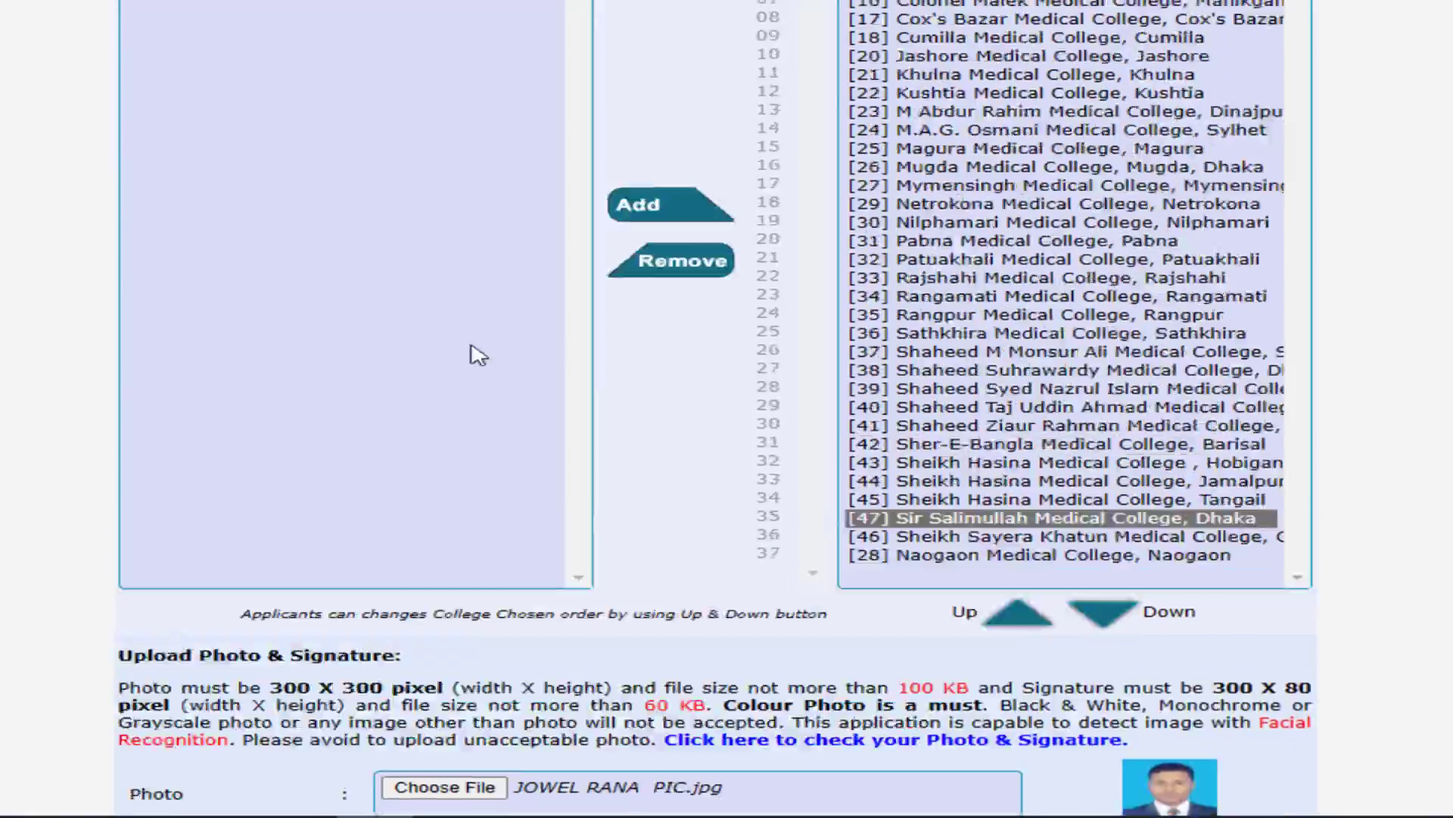
pyautogui.scroll(-20, 575, 444)
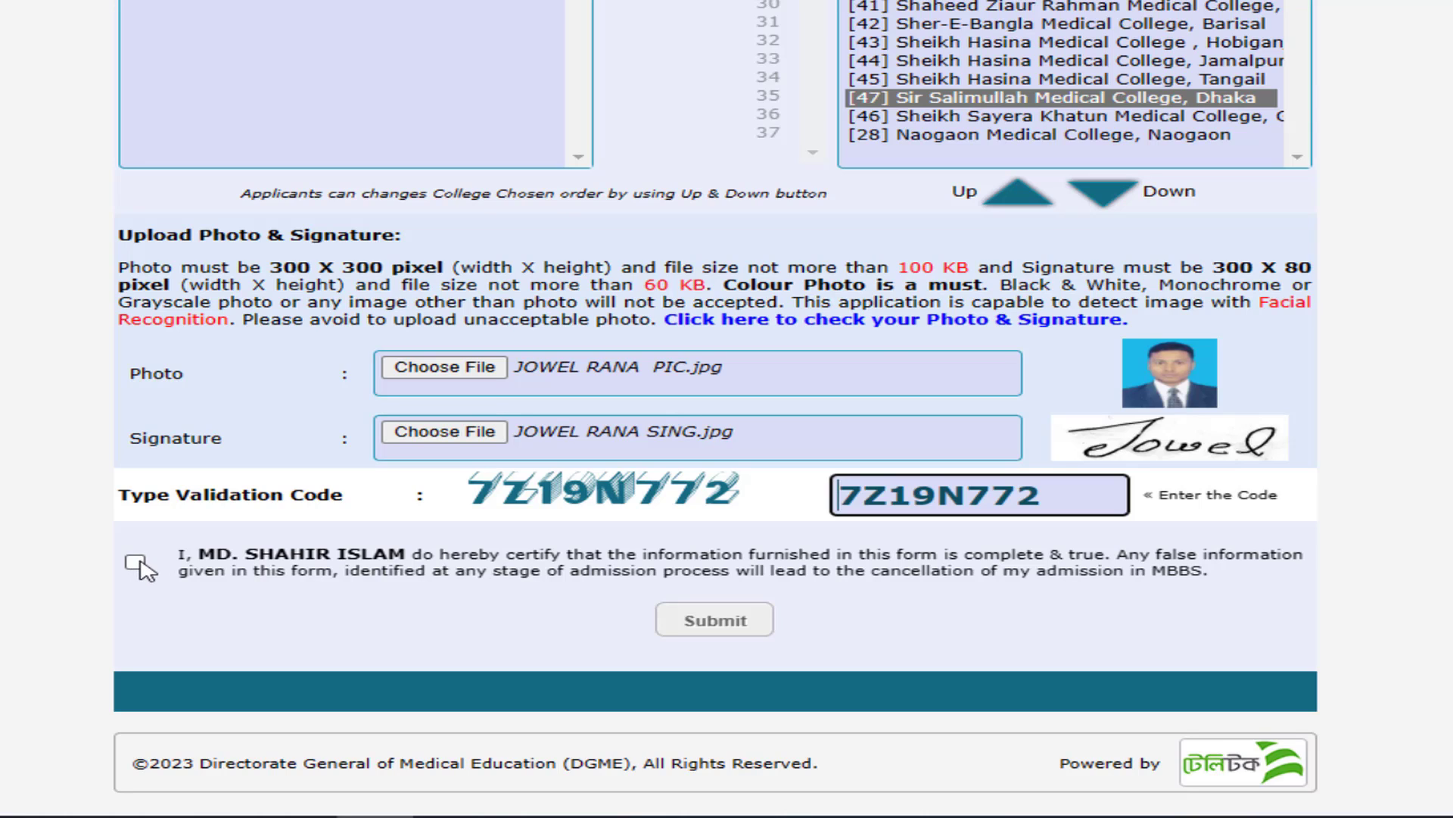
# - Tick the declaration that the form's information is complete and true, then try Submit
pyautogui.click(136, 562)
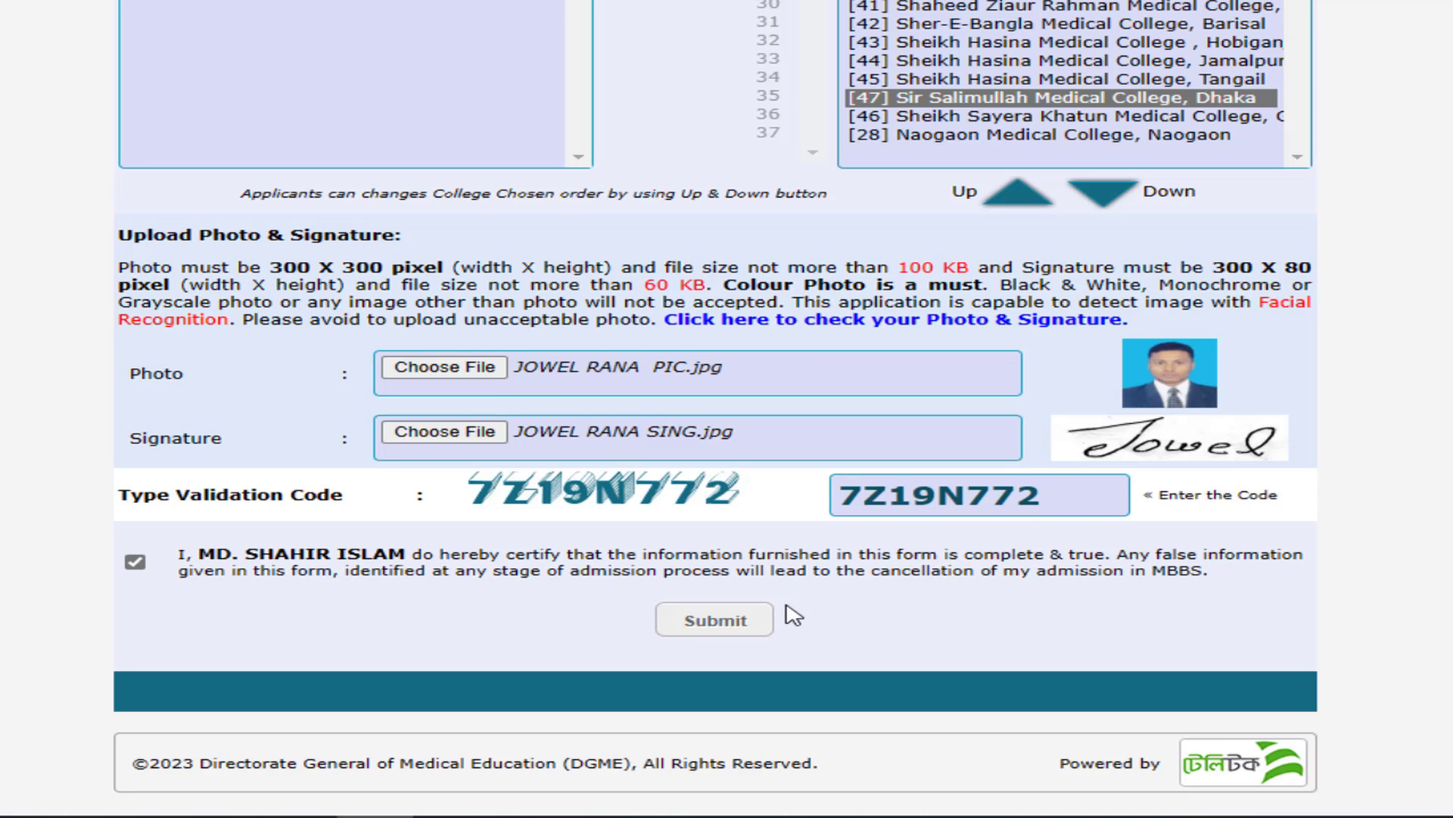
pyautogui.click(728, 623)
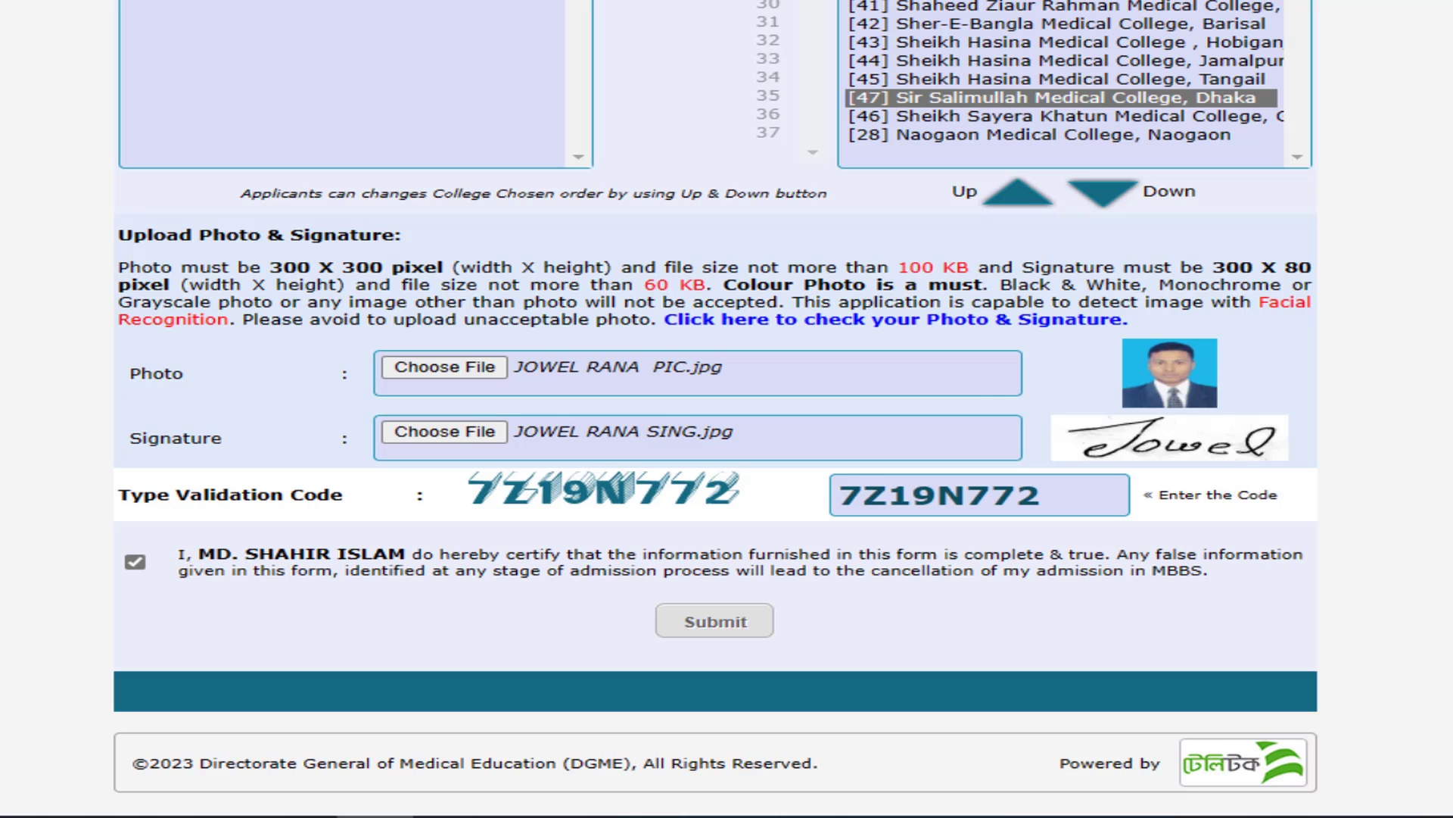
pyautogui.scroll(2, 502, 175)
pyautogui.scroll(-5, 502, 175)
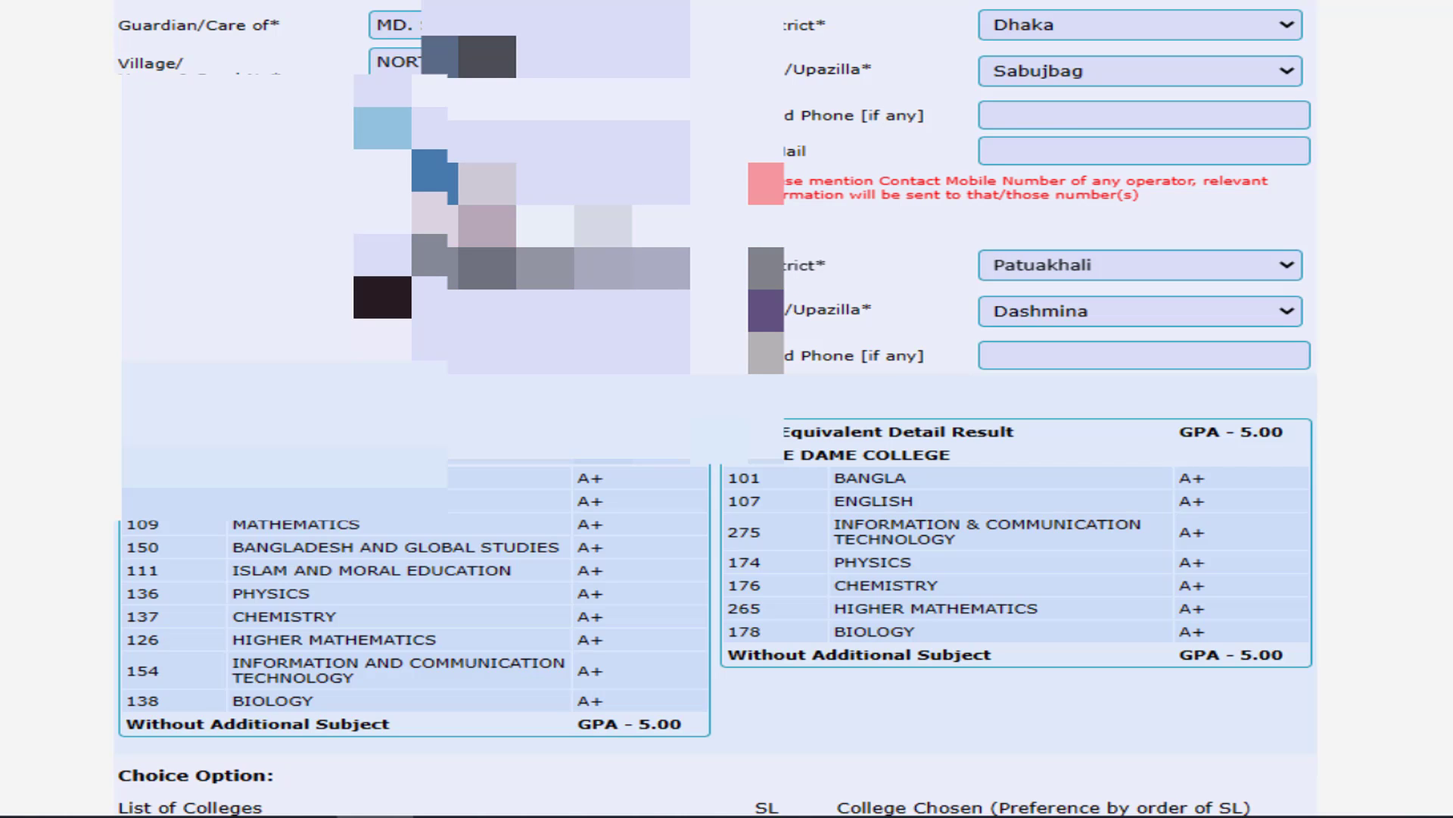
pyautogui.scroll(-15, 811, 615)
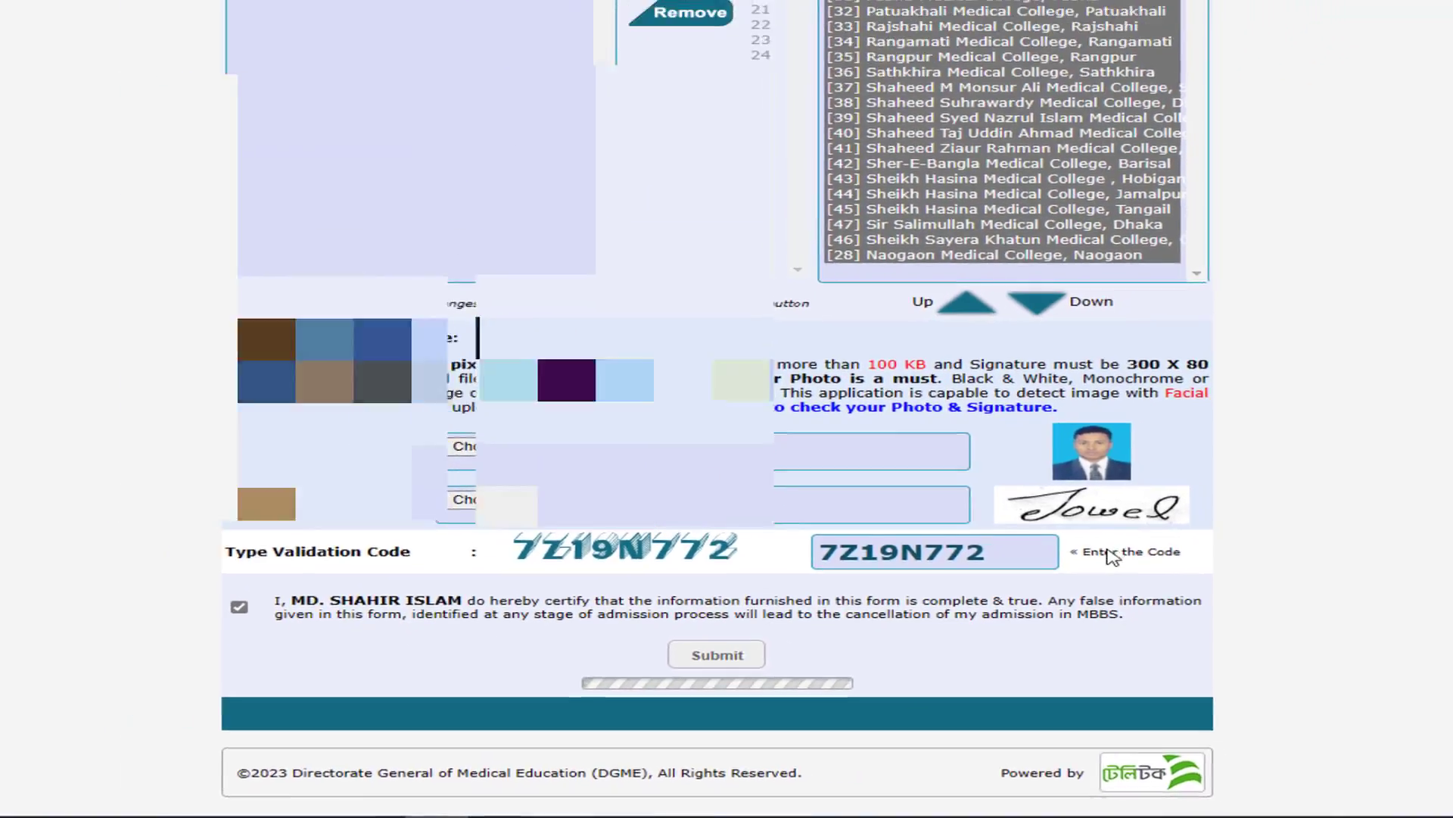
# - Submit the application and copy the User ID shown on the Applicant's Copy
pyautogui.click(715, 621)
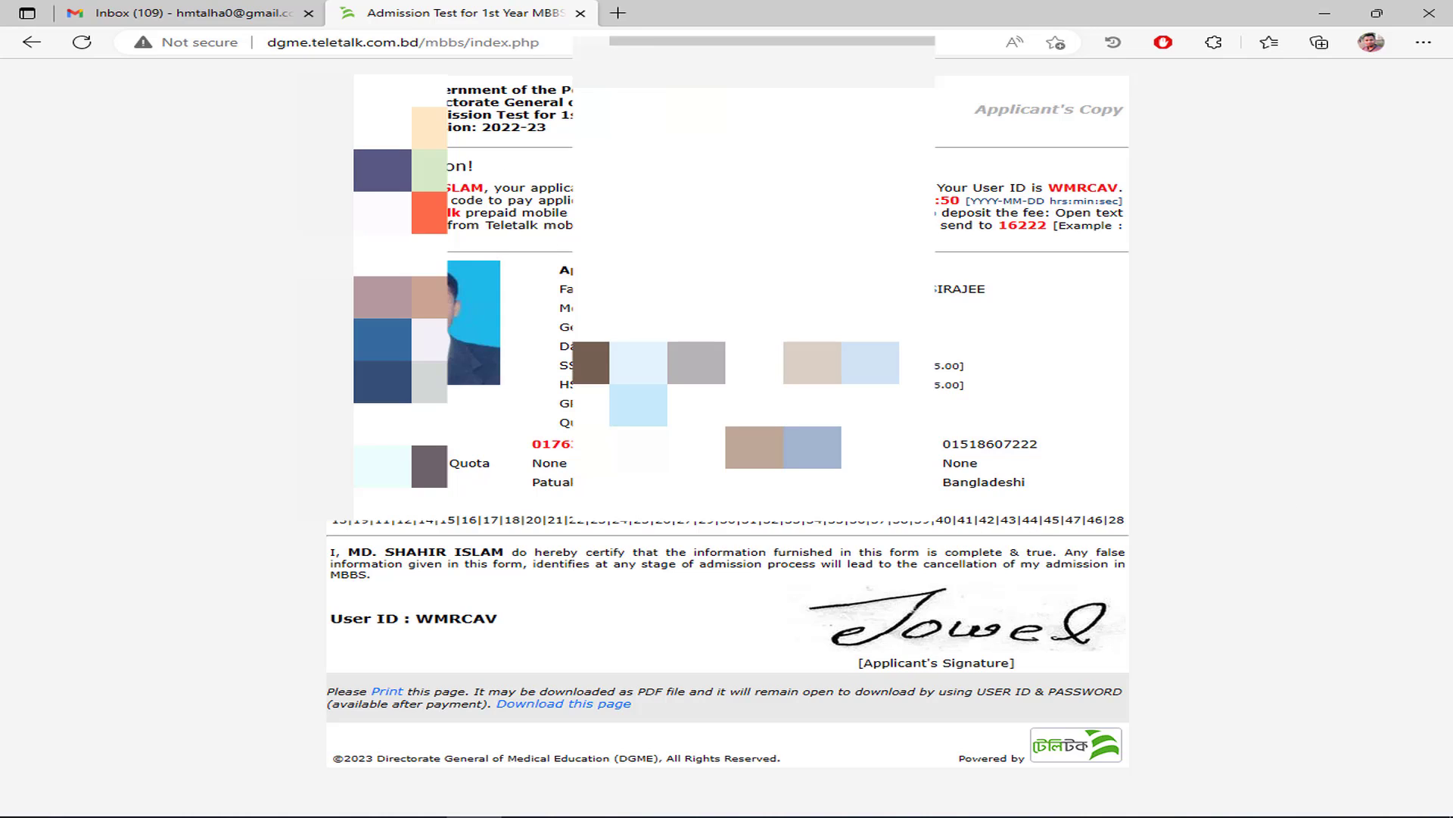
pyautogui.moveTo(419, 622); pyautogui.dragTo(481, 616)
pyautogui.click(554, 627)
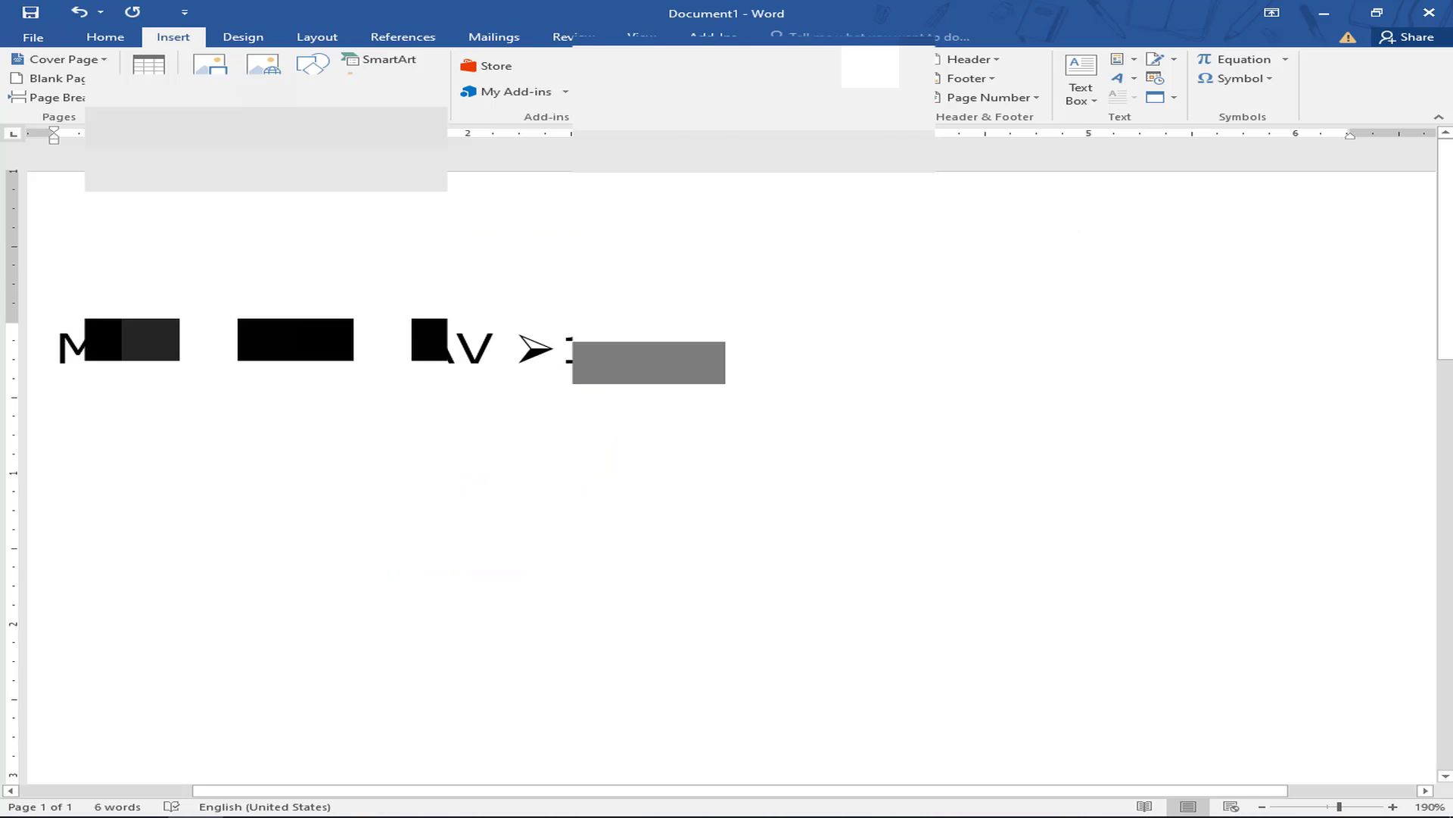
# - Type the applicant's name on a new line below the SMS format line
pyautogui.moveTo(58, 348); pyautogui.dragTo(391, 346)
pyautogui.moveTo(494, 335); pyautogui.dragTo(742, 328)
pyautogui.click(756, 333)
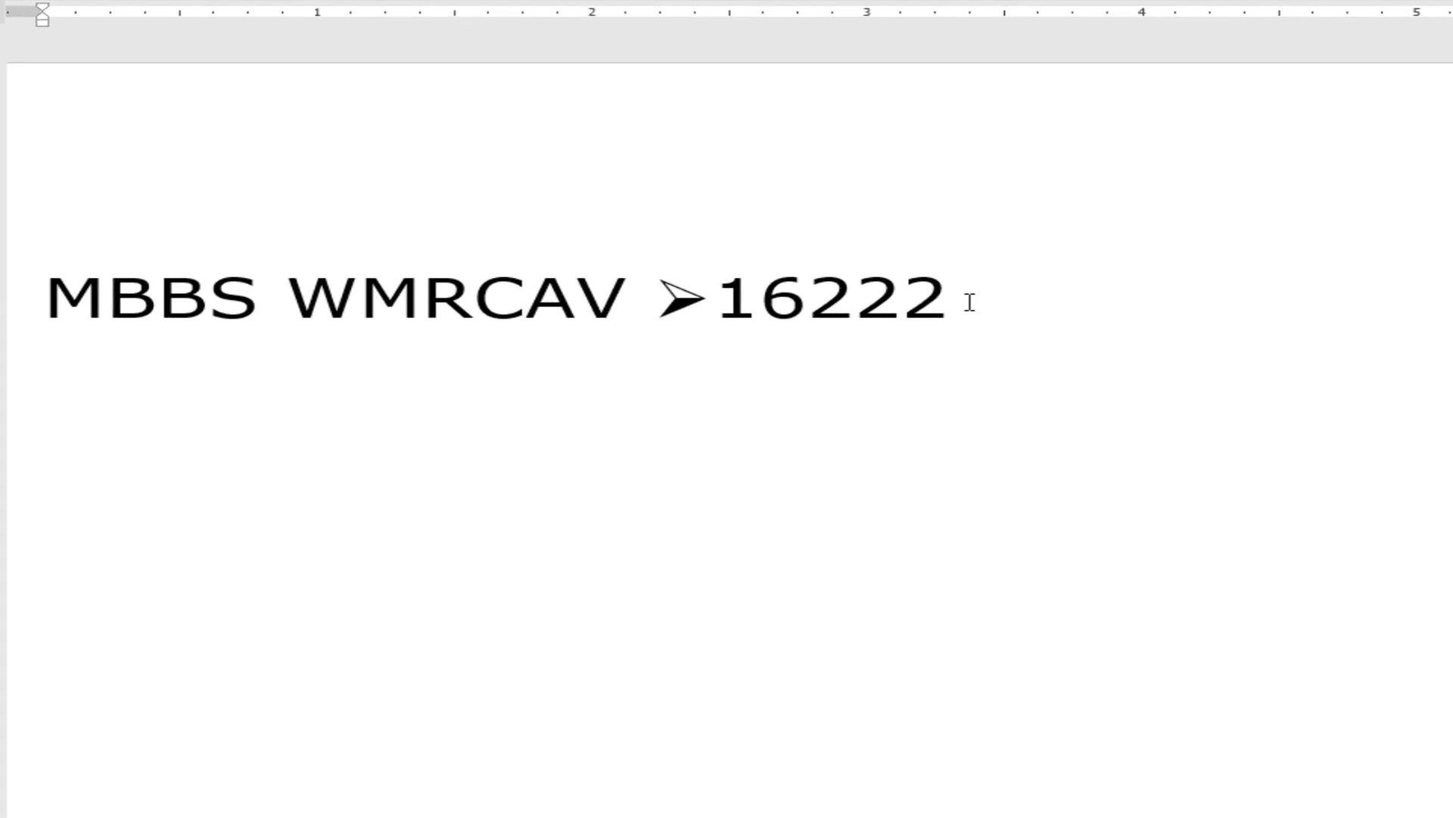
pyautogui.press('Return')
pyautogui.press('BackSpace')
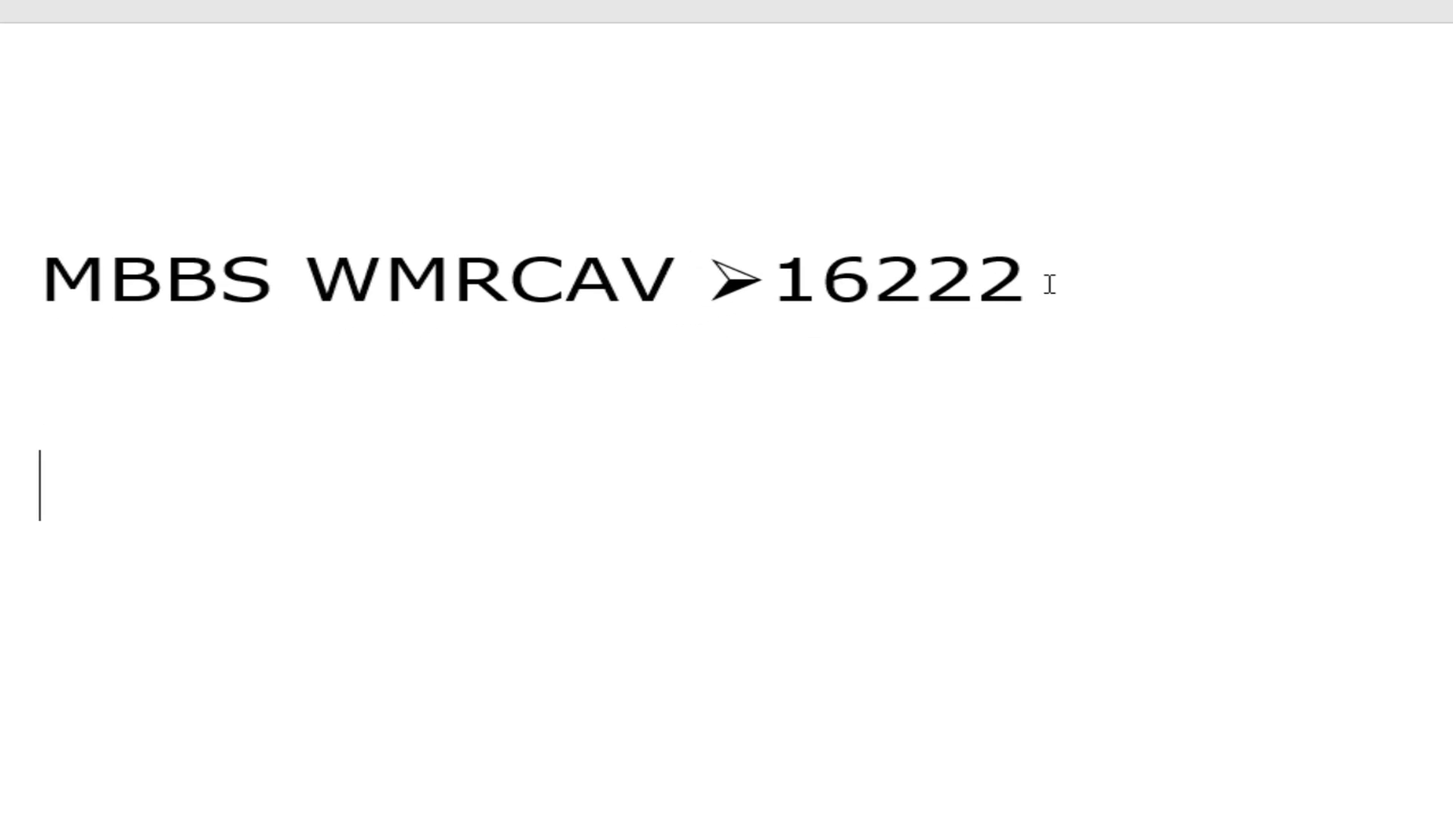
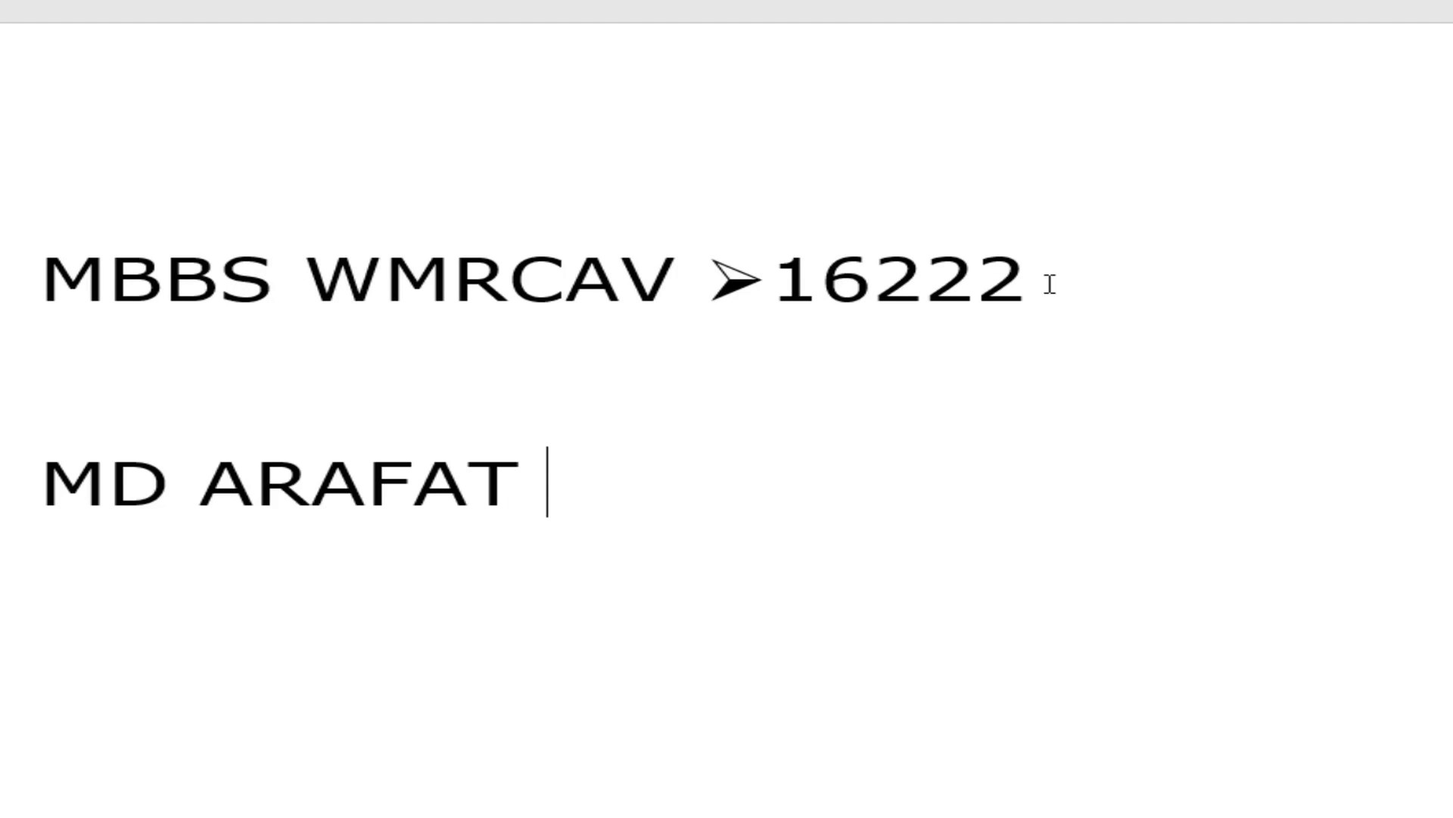
# - Correct the payment line to start 'MBBS YES' and add the PIN label and number after the name
pyautogui.scroll(-5, 621, 326)
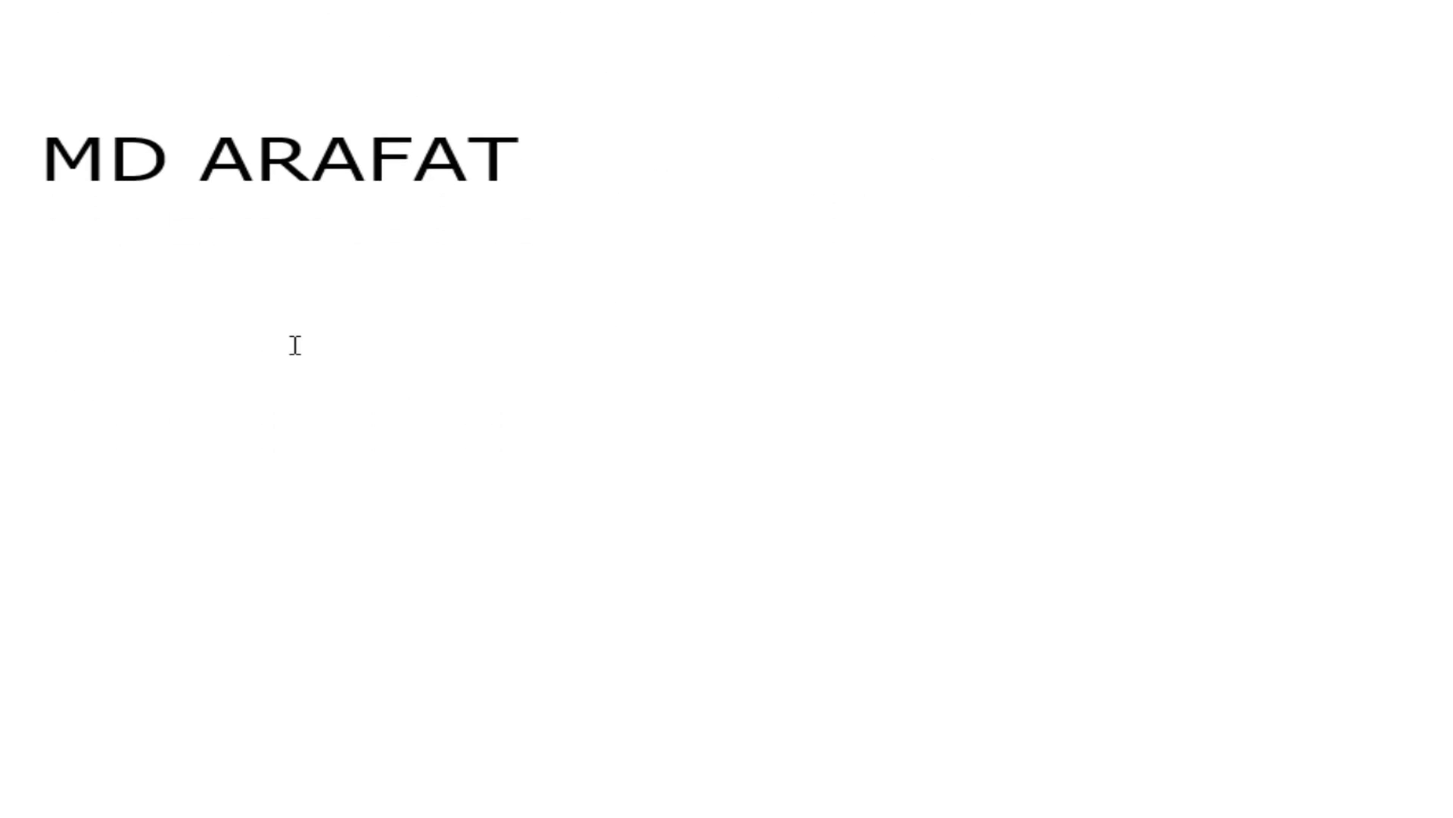
pyautogui.scroll(2, 292, 344)
pyautogui.click(126, 356)
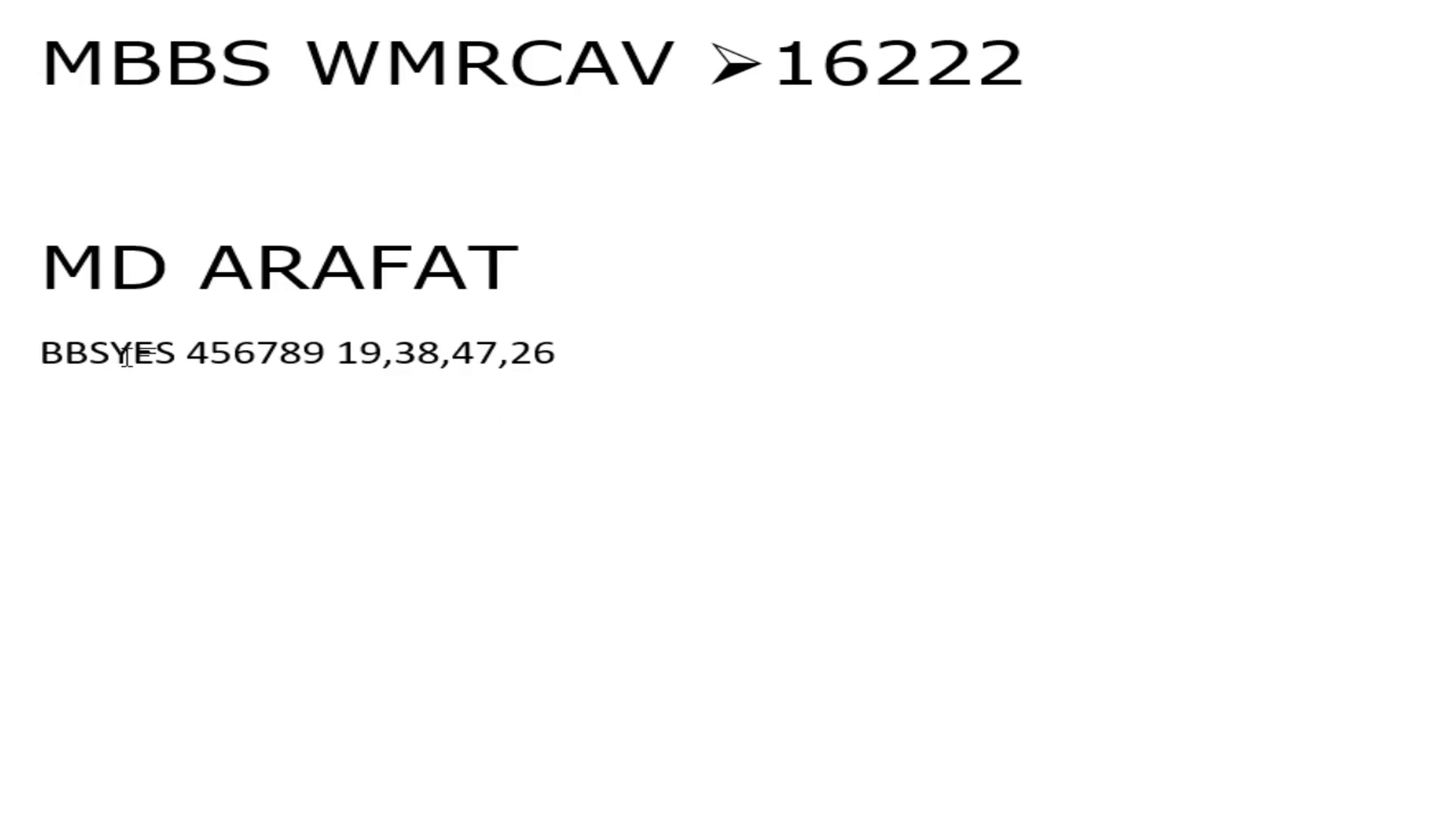
pyautogui.write('M')
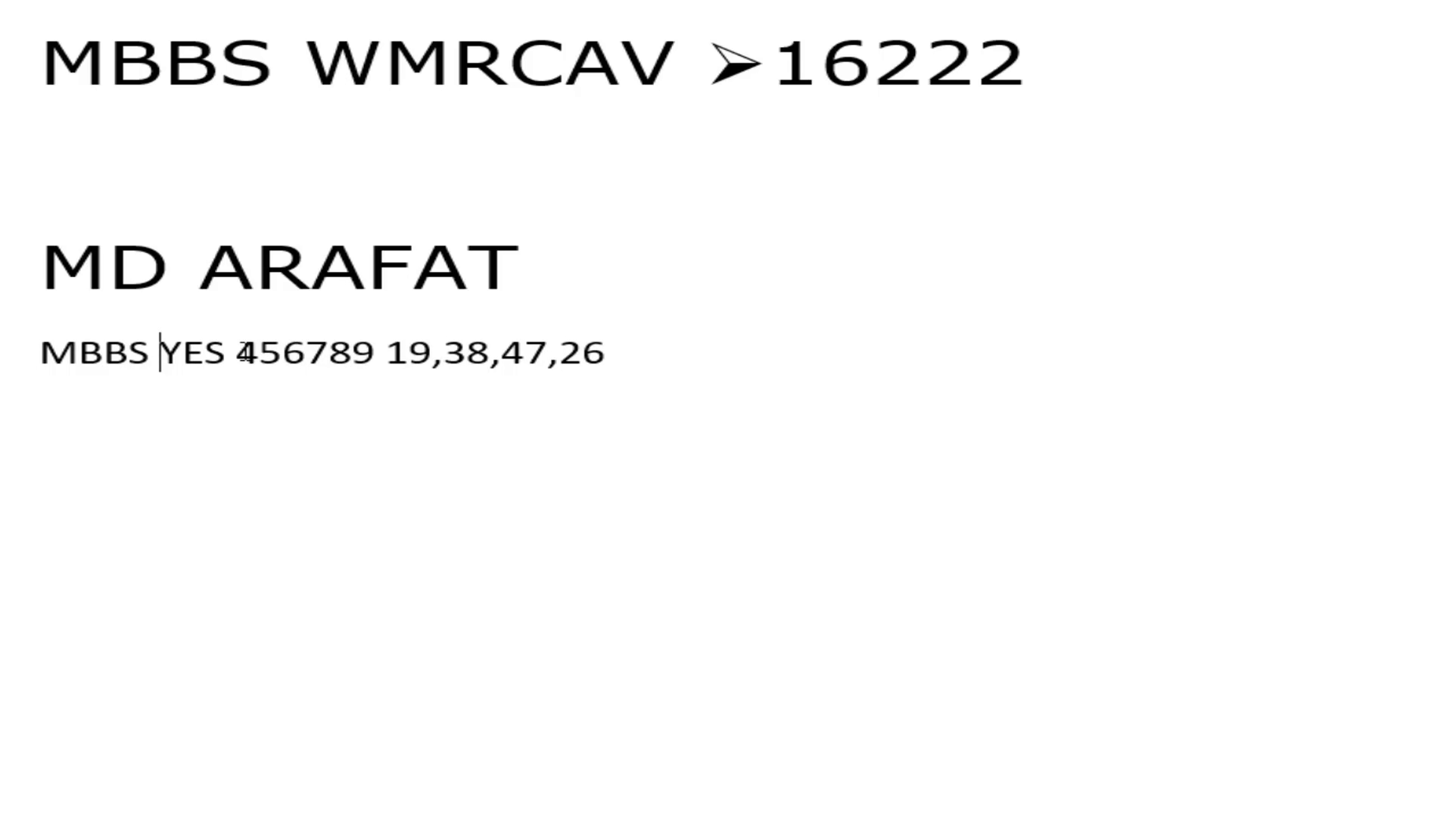
pyautogui.moveTo(244, 352); pyautogui.dragTo(371, 356)
pyautogui.click(606, 223)
pyautogui.click(577, 273)
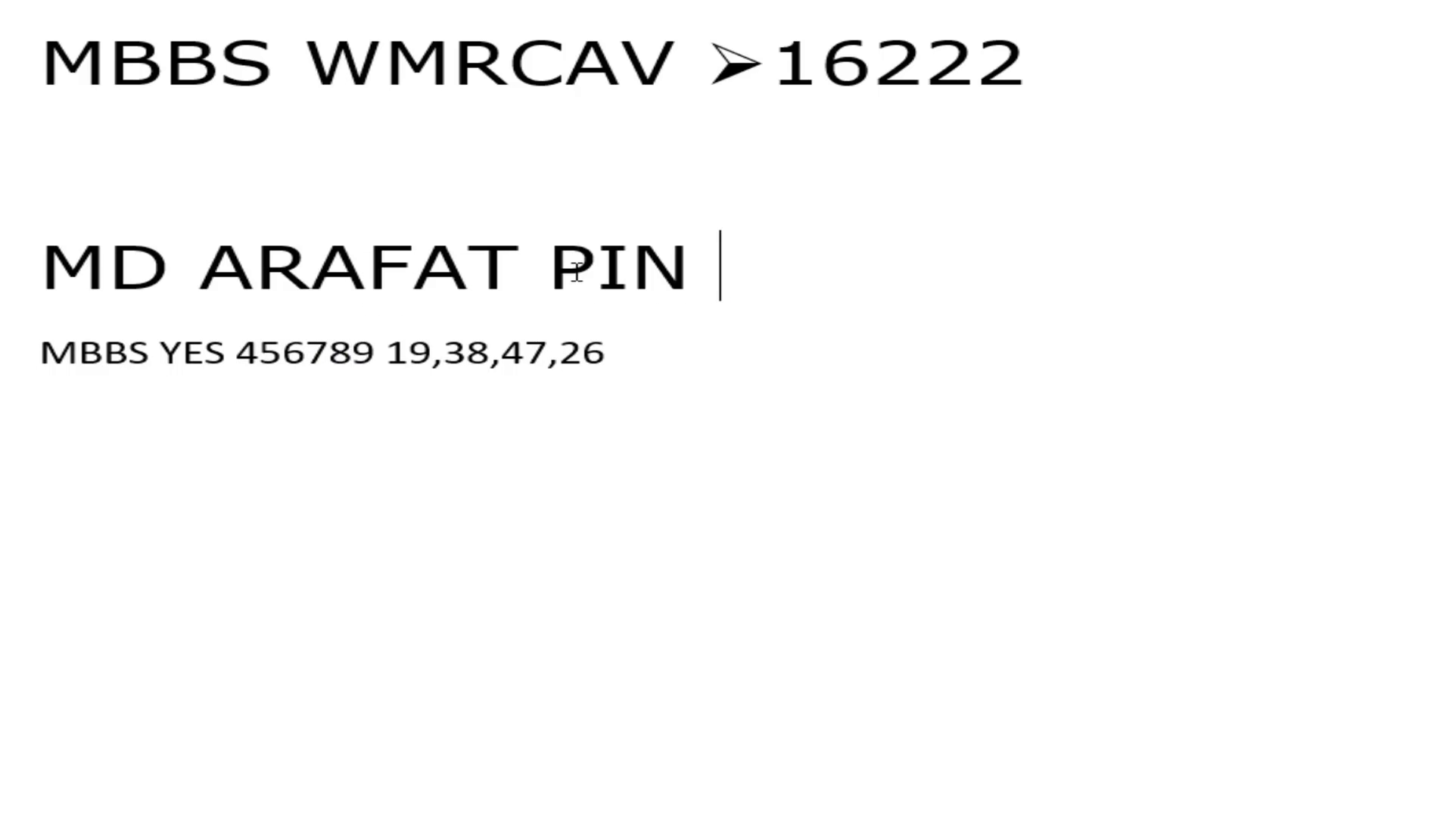
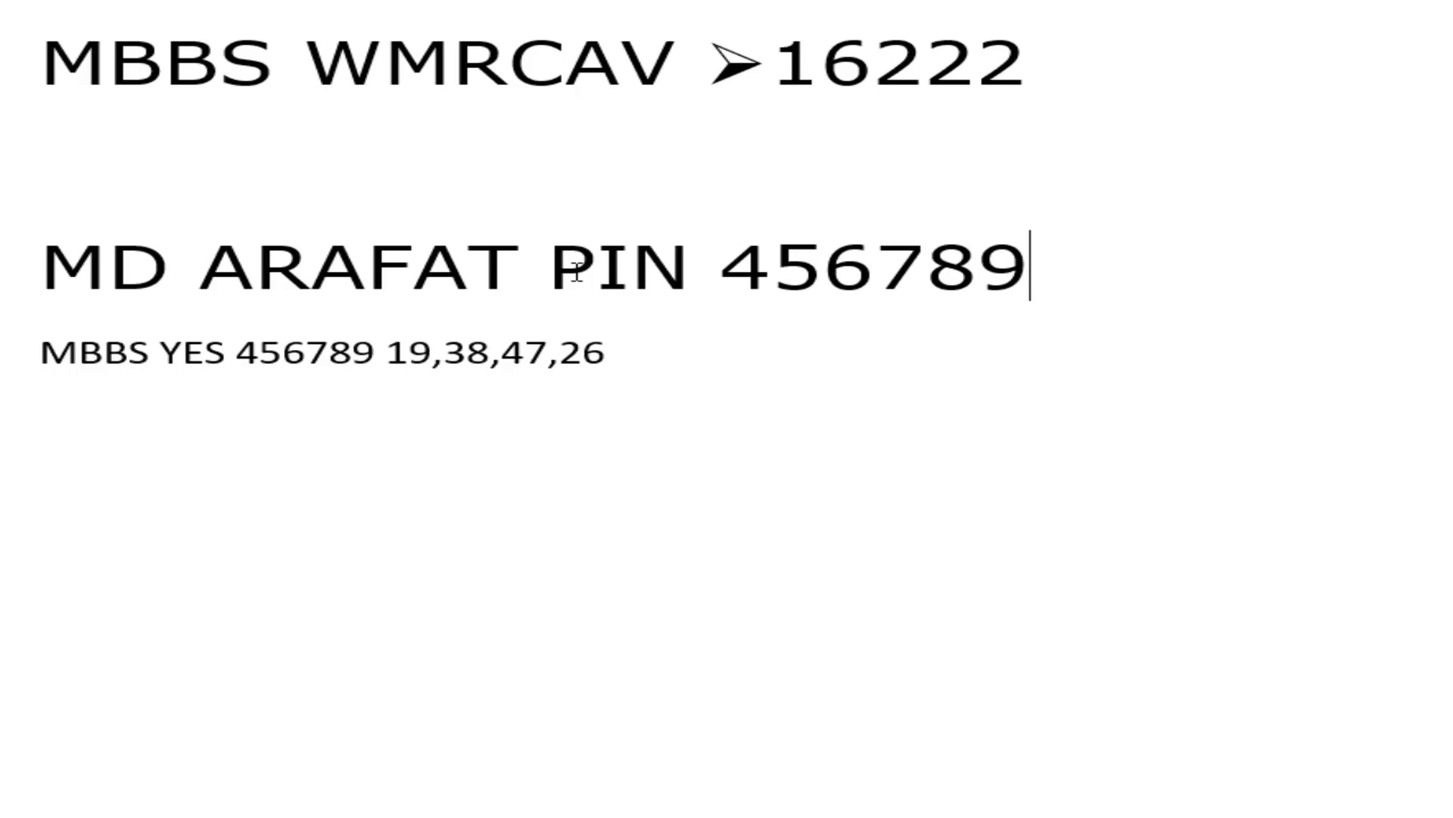